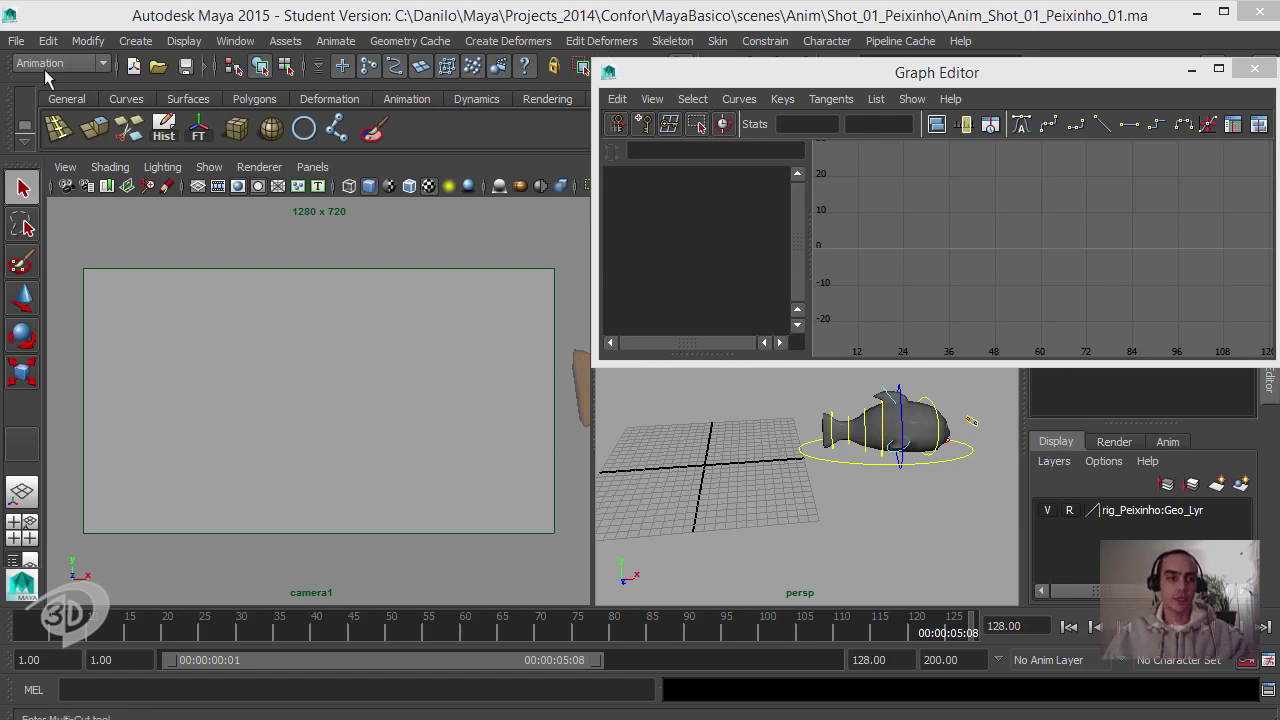
- Save the scene as a new version named Anim_Shot_01_Peixinho_02.ma in the same folder
left_click(16, 41)
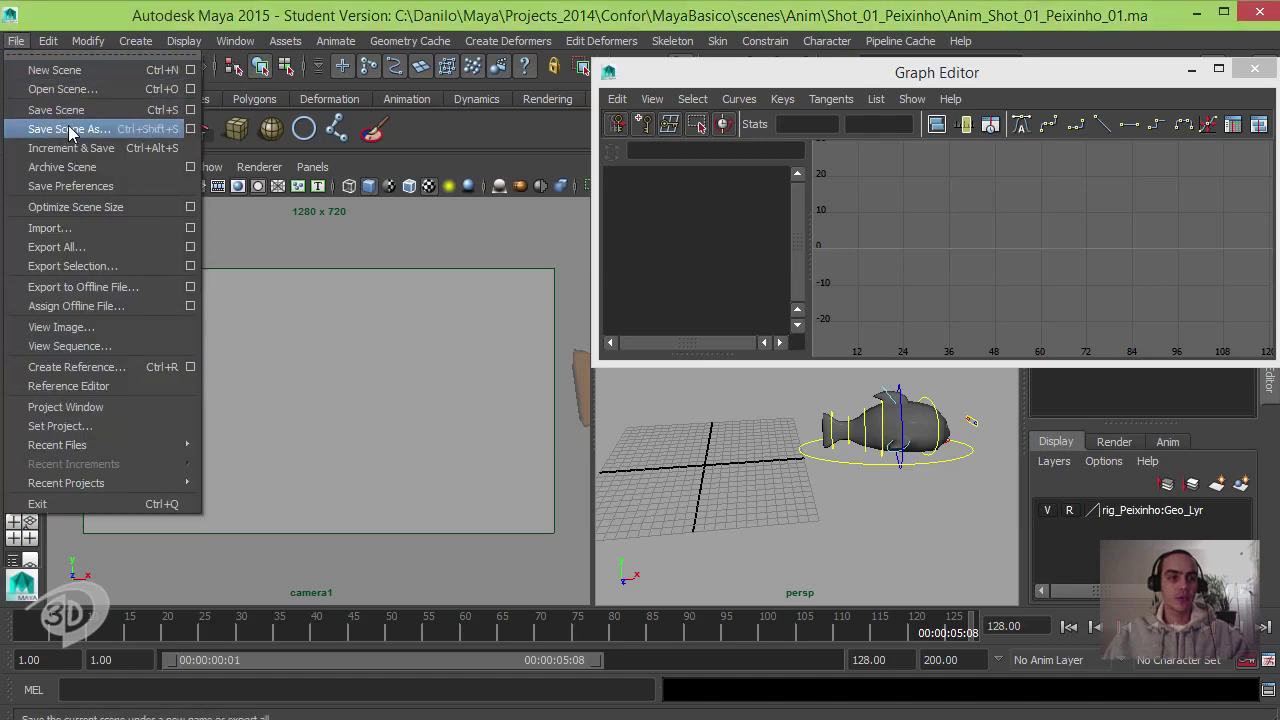
left_click(70, 130)
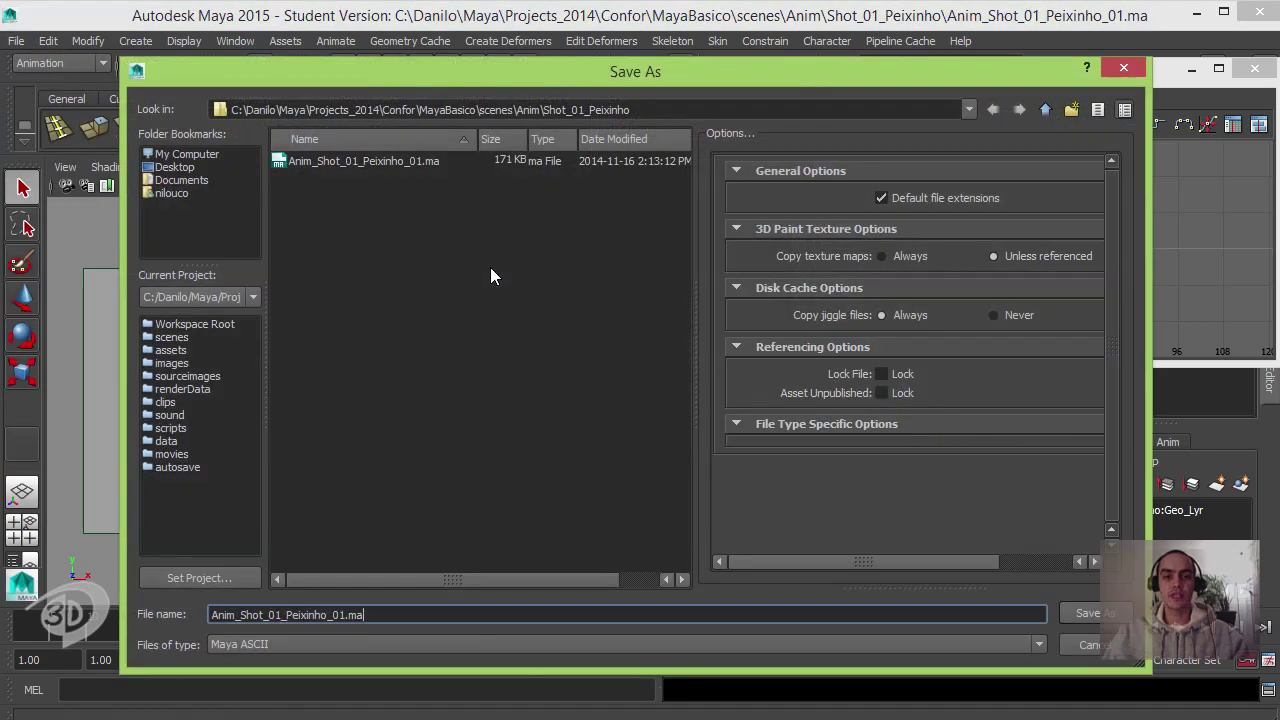
left_click(378, 179)
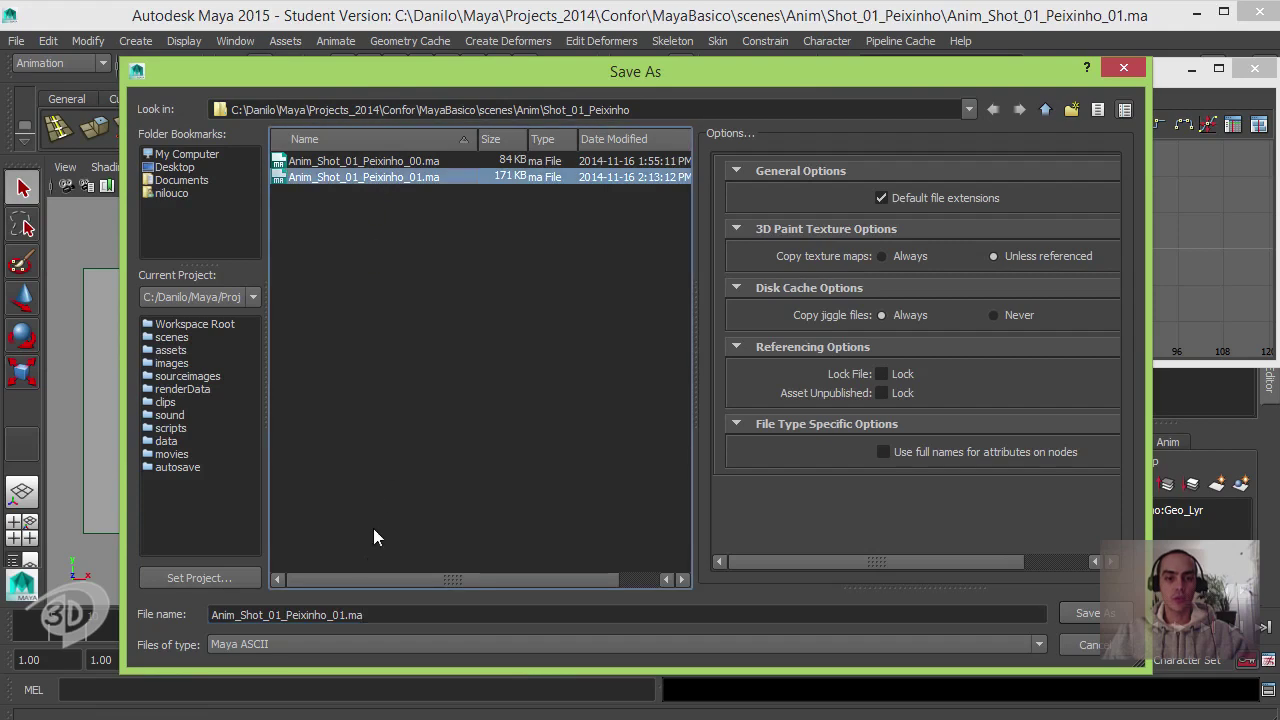
left_click(338, 615)
key("Delete")
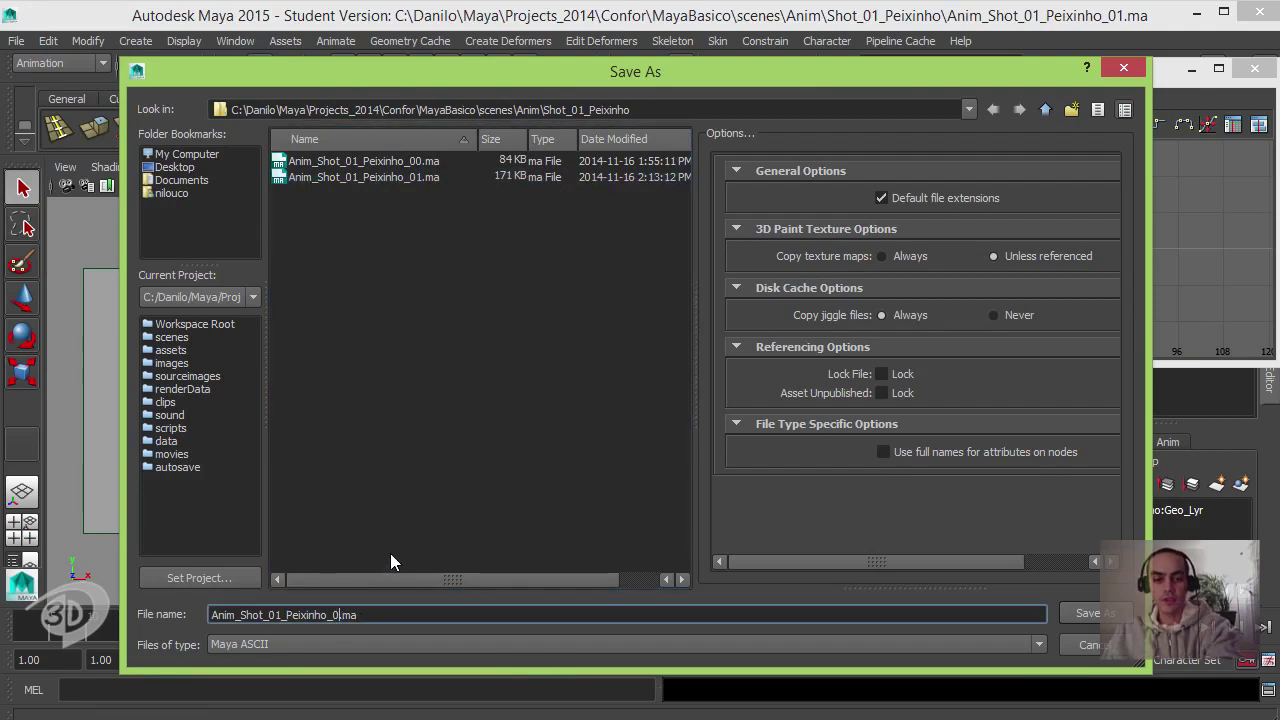
type("2")
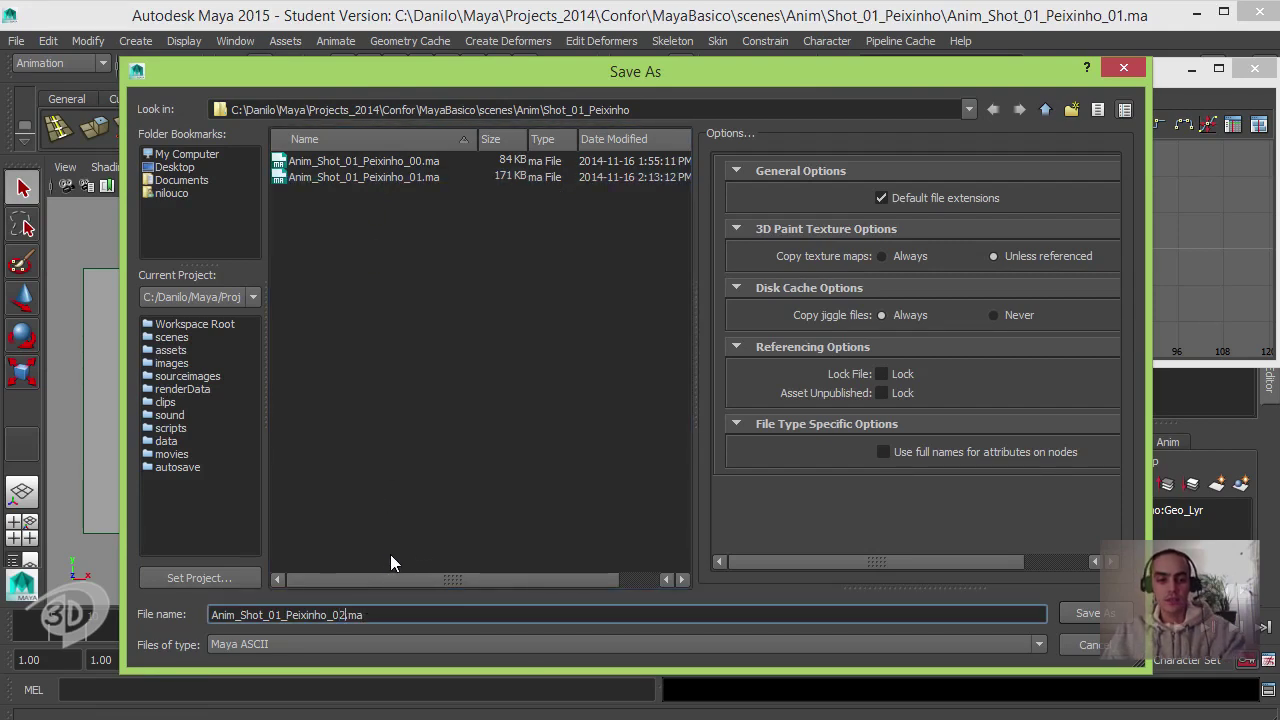
left_click(1088, 613)
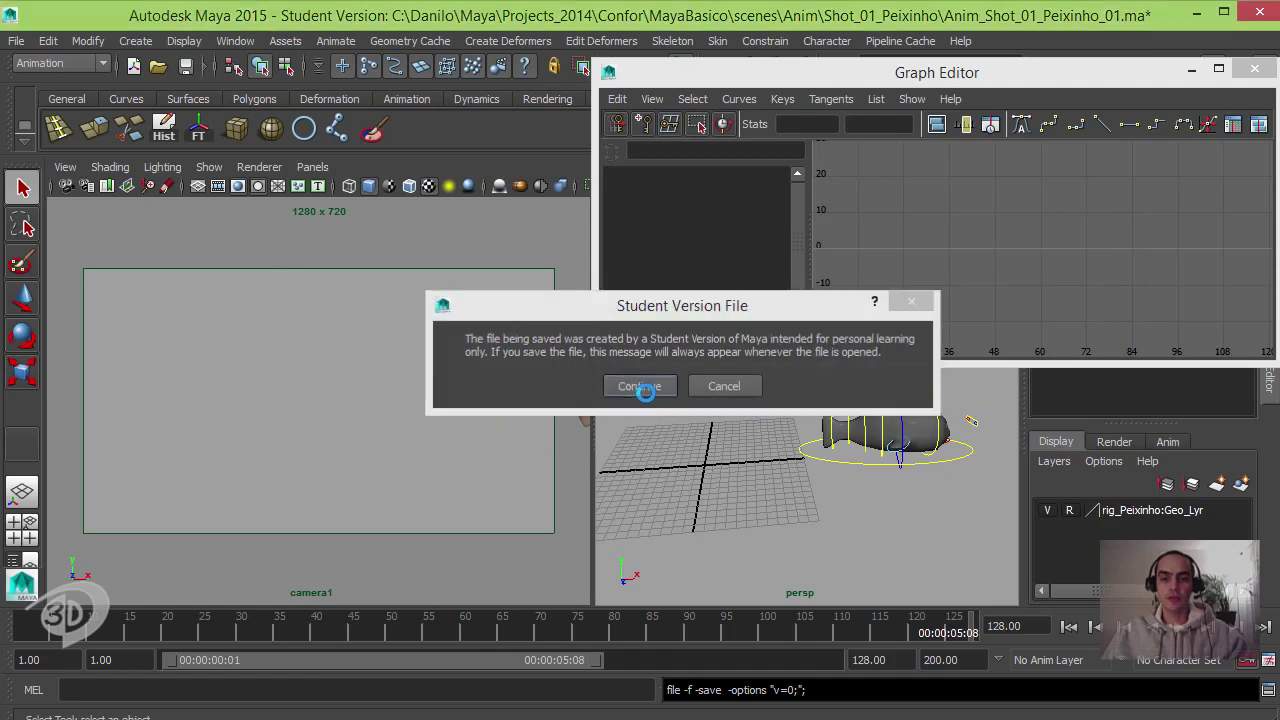
left_click(641, 385)
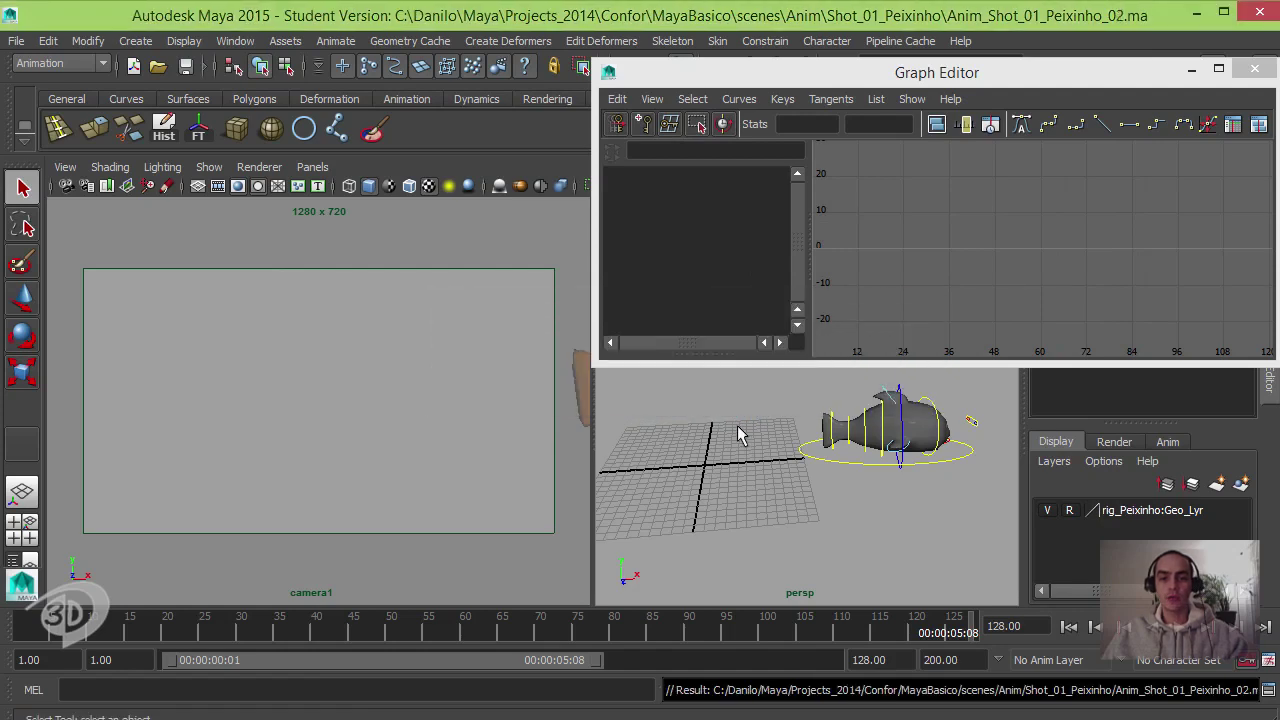
- Select the fish's master control in the perspective view and look over its full animation curves in the Graph Editor
left_click(957, 474)
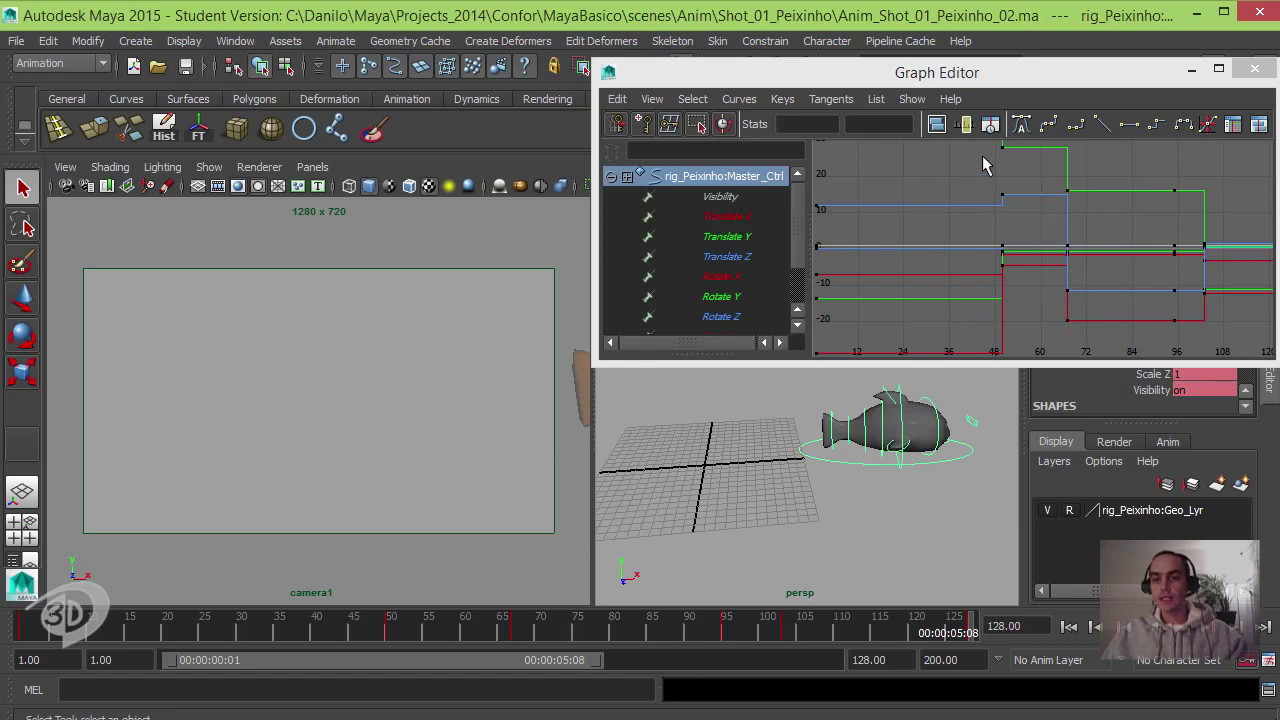
left_click(1013, 250)
scroll(963, 257, "down", 5)
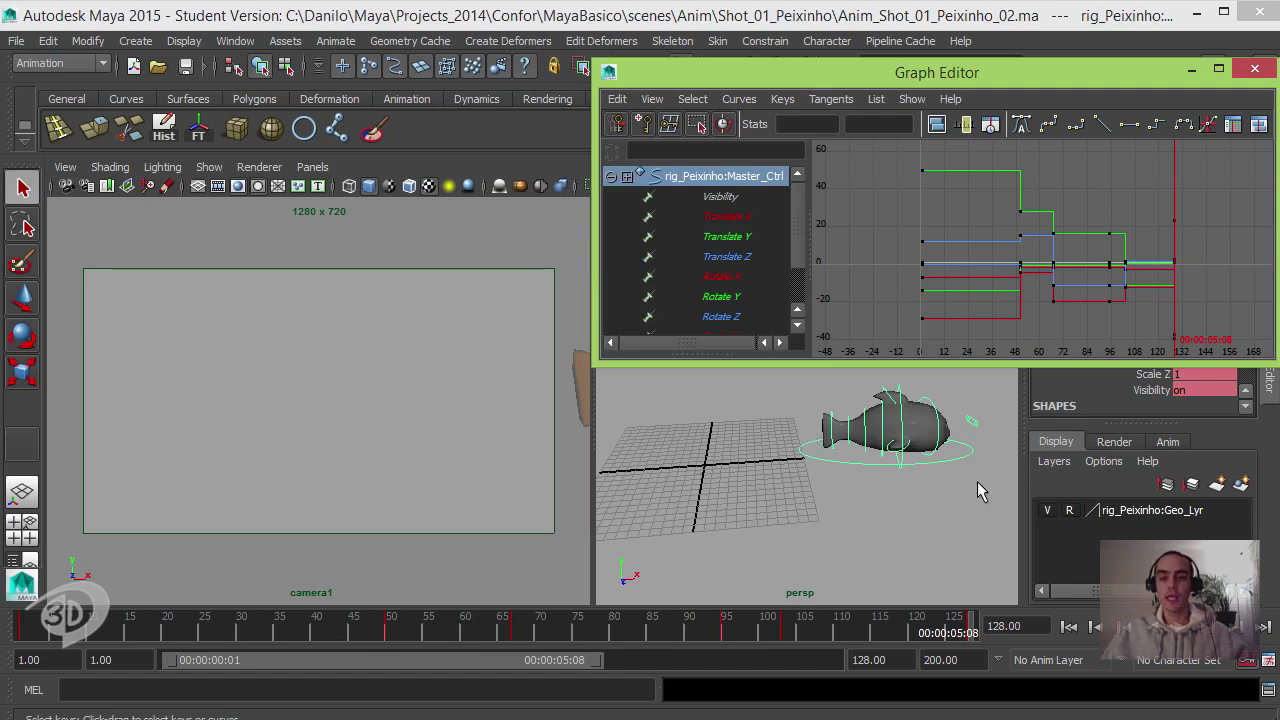
- Restrict viewport selection to curve objects only and select all of the fish's rig controls in the perspective view
left_click(319, 66)
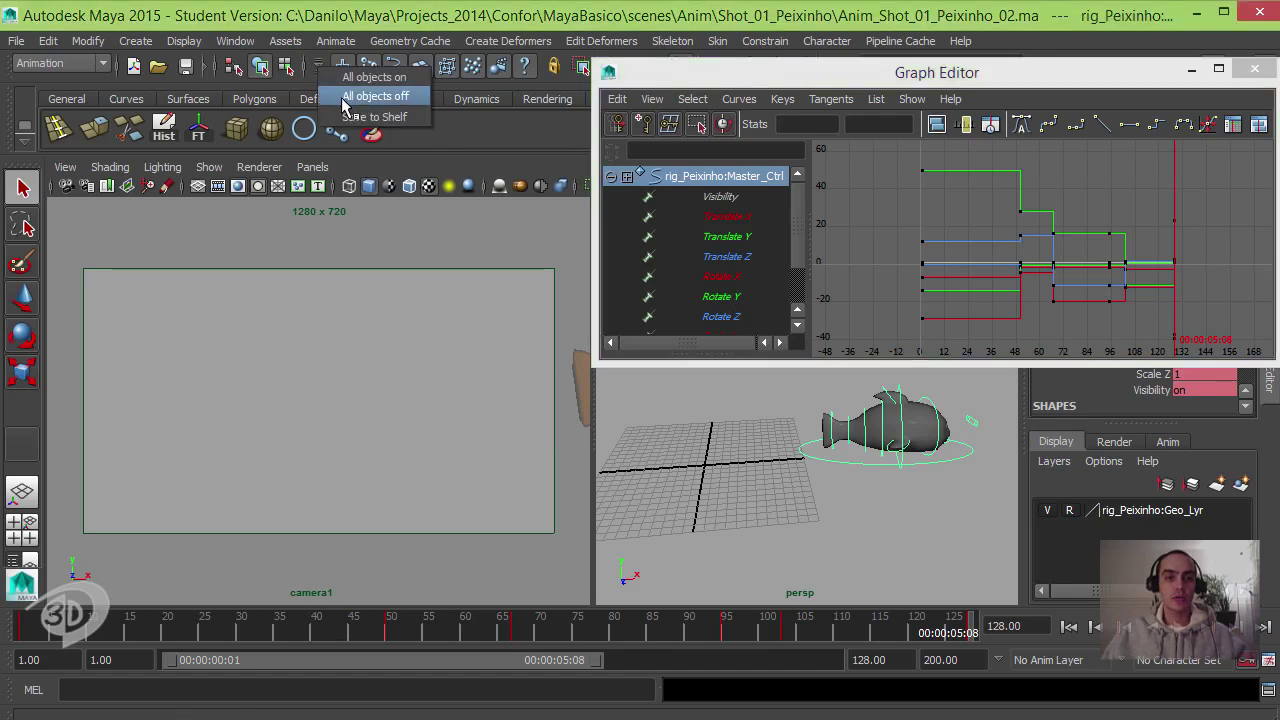
left_click(350, 98)
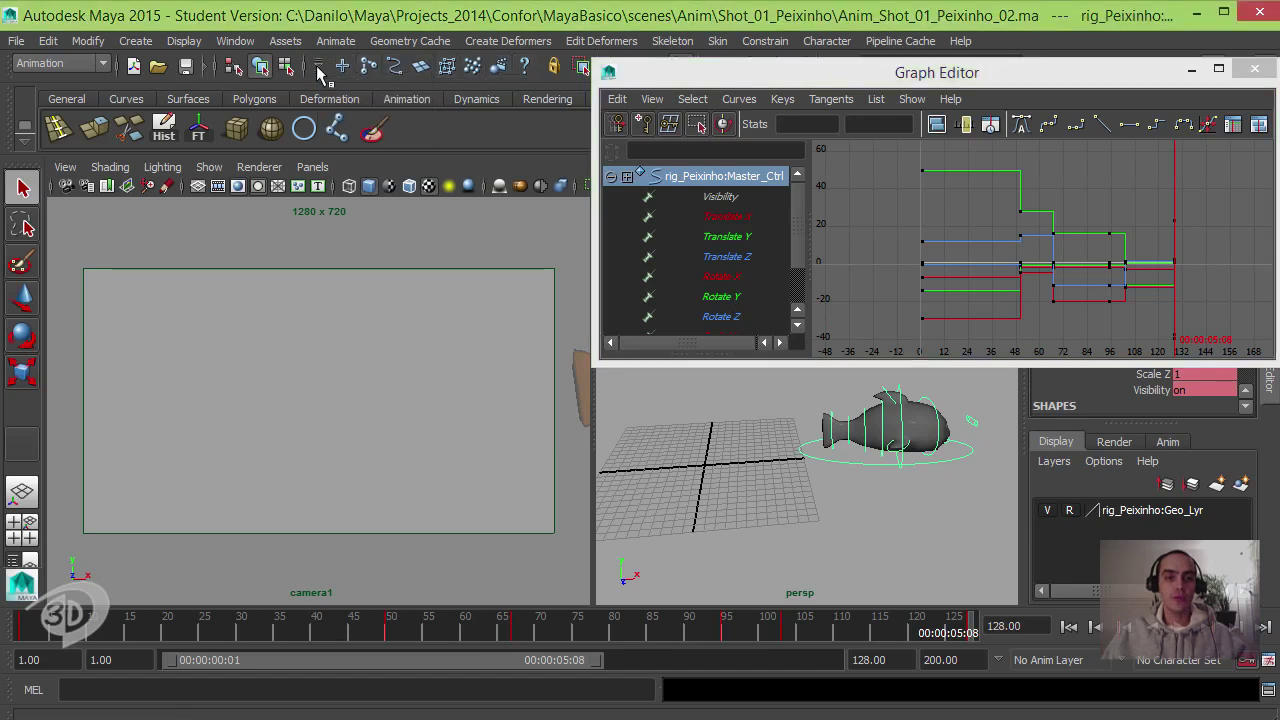
left_click(394, 69)
left_click(789, 409)
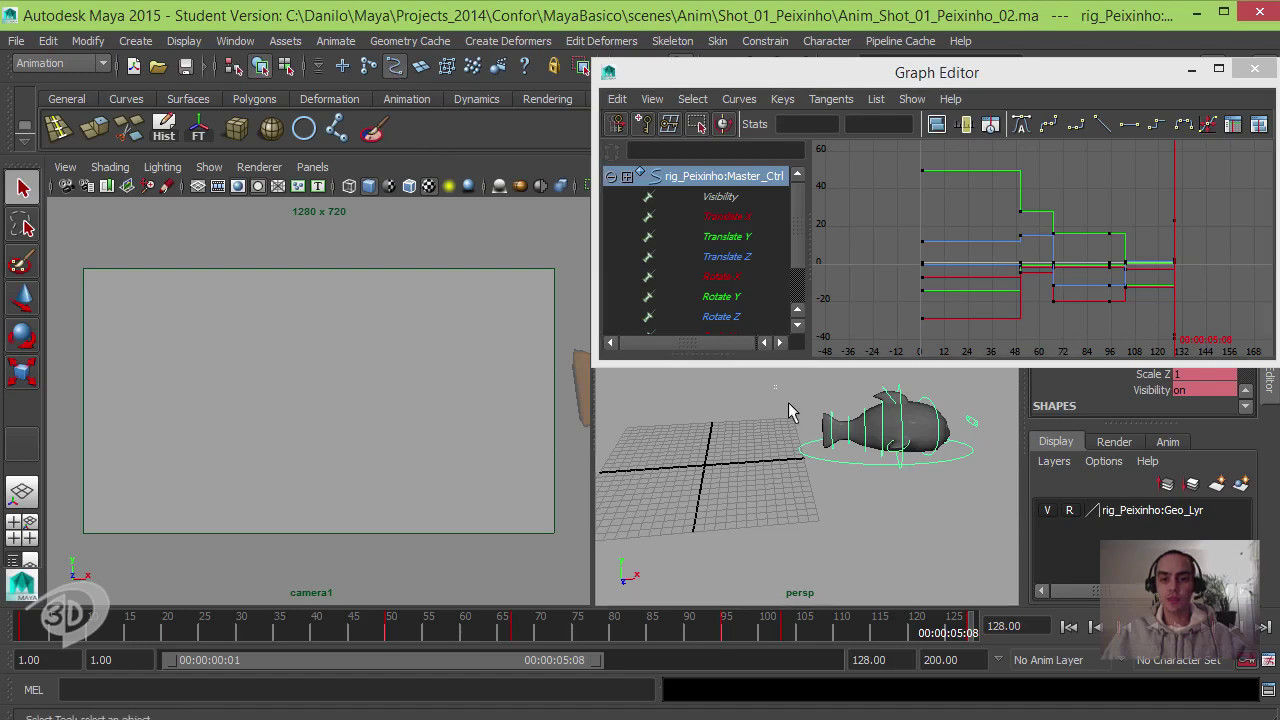
left_click_drag(779, 386, 989, 515)
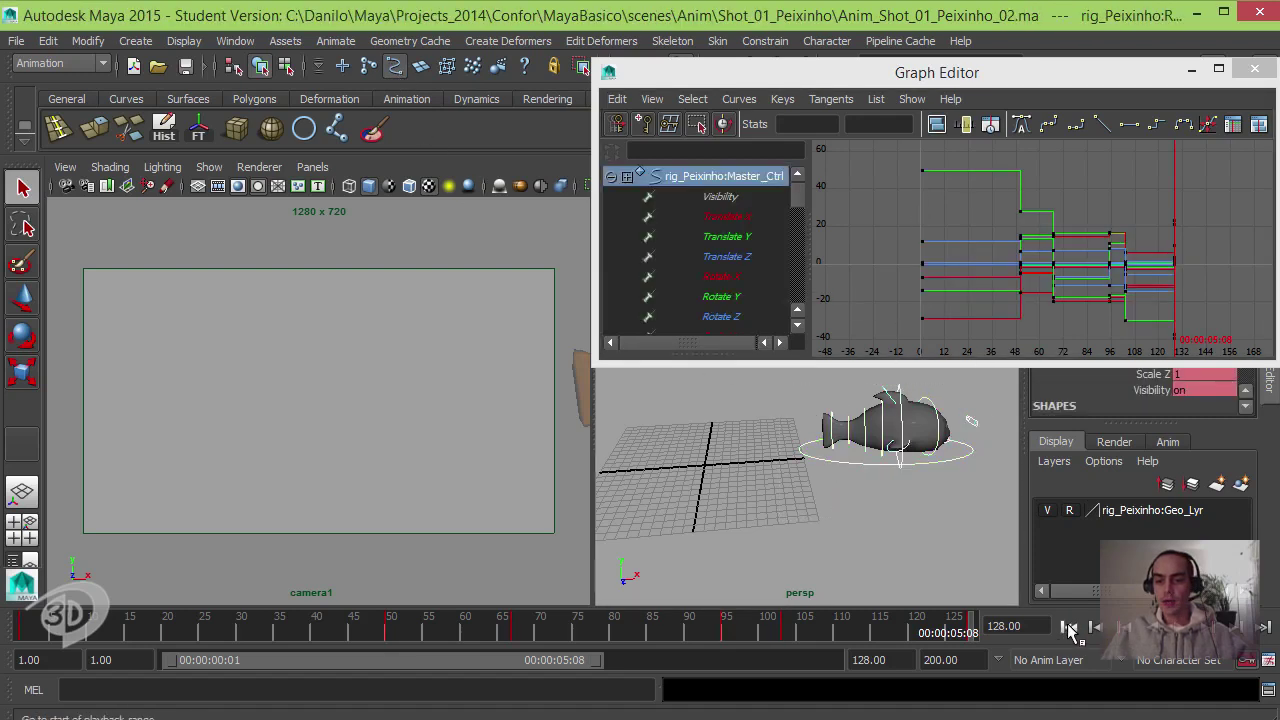
- Play the animation from the first frame, stop it, and scrub through the poses to frame 124
left_click(1069, 626)
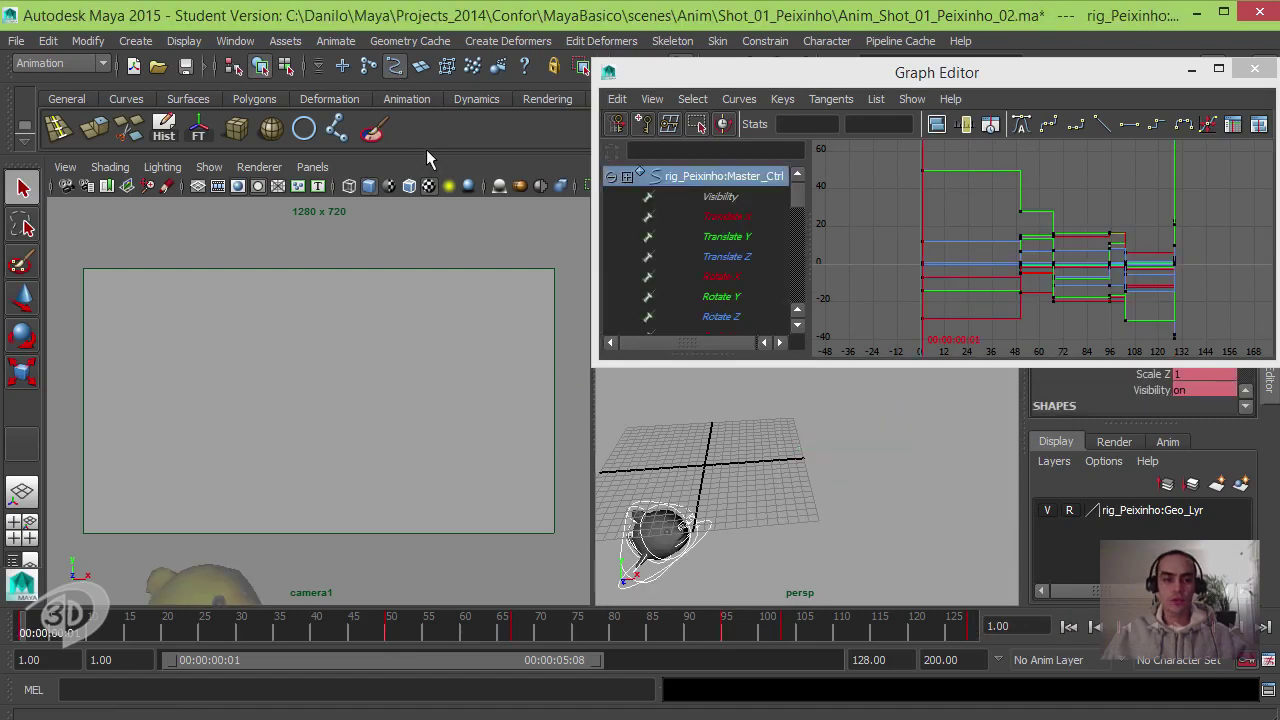
key("alt+v")
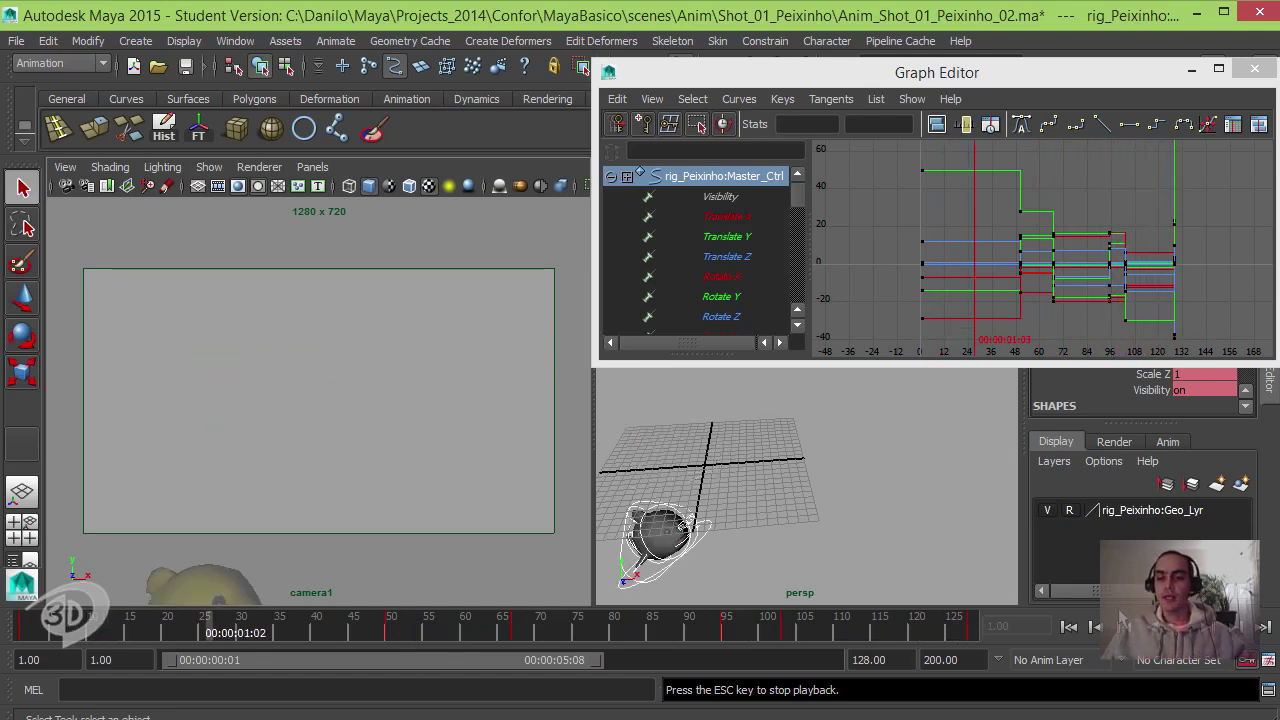
key("Escape")
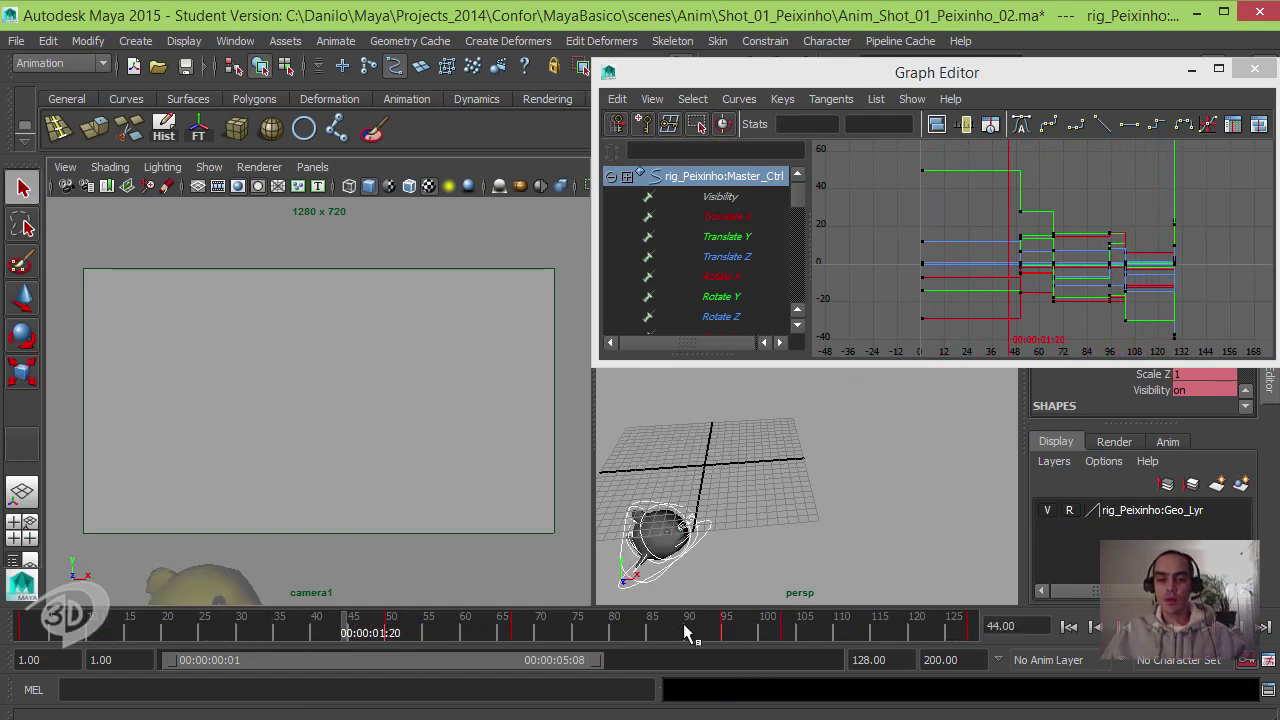
left_click_drag(683, 623, 950, 644)
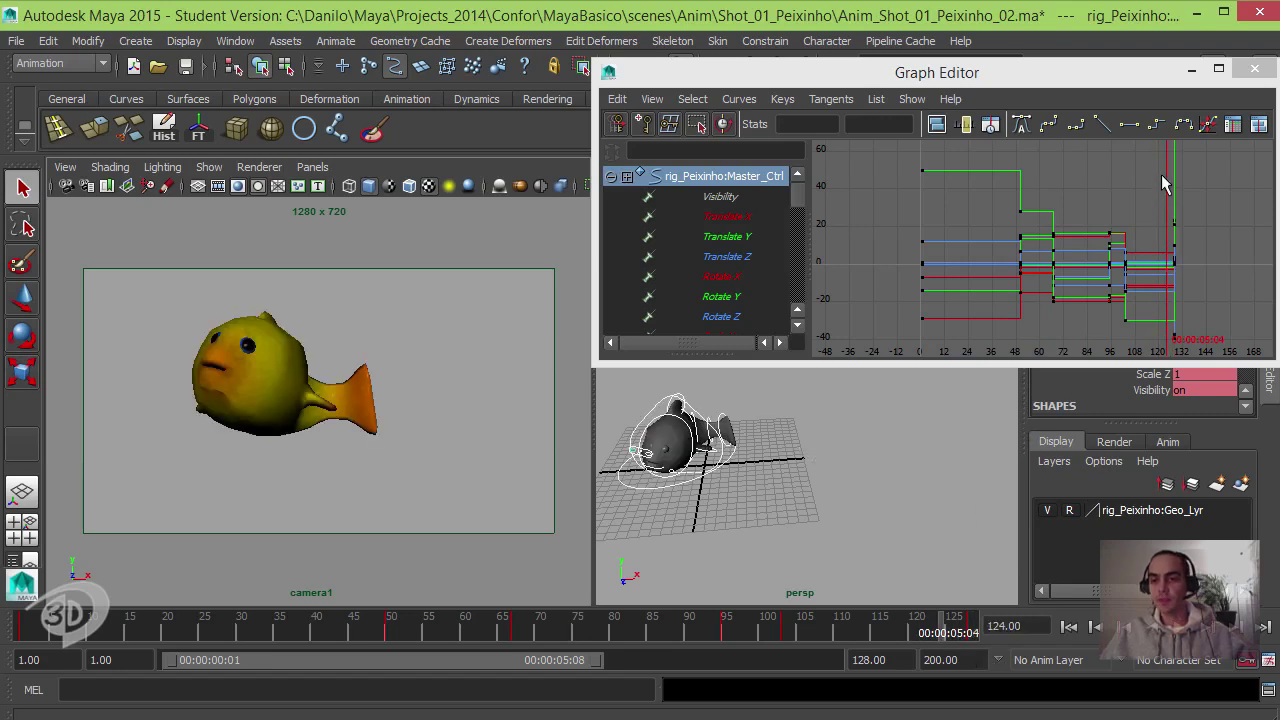
- Move the final pose's keys at frame 128 back to about frame 116 in the Graph Editor
scroll(1145, 245, "down", 5)
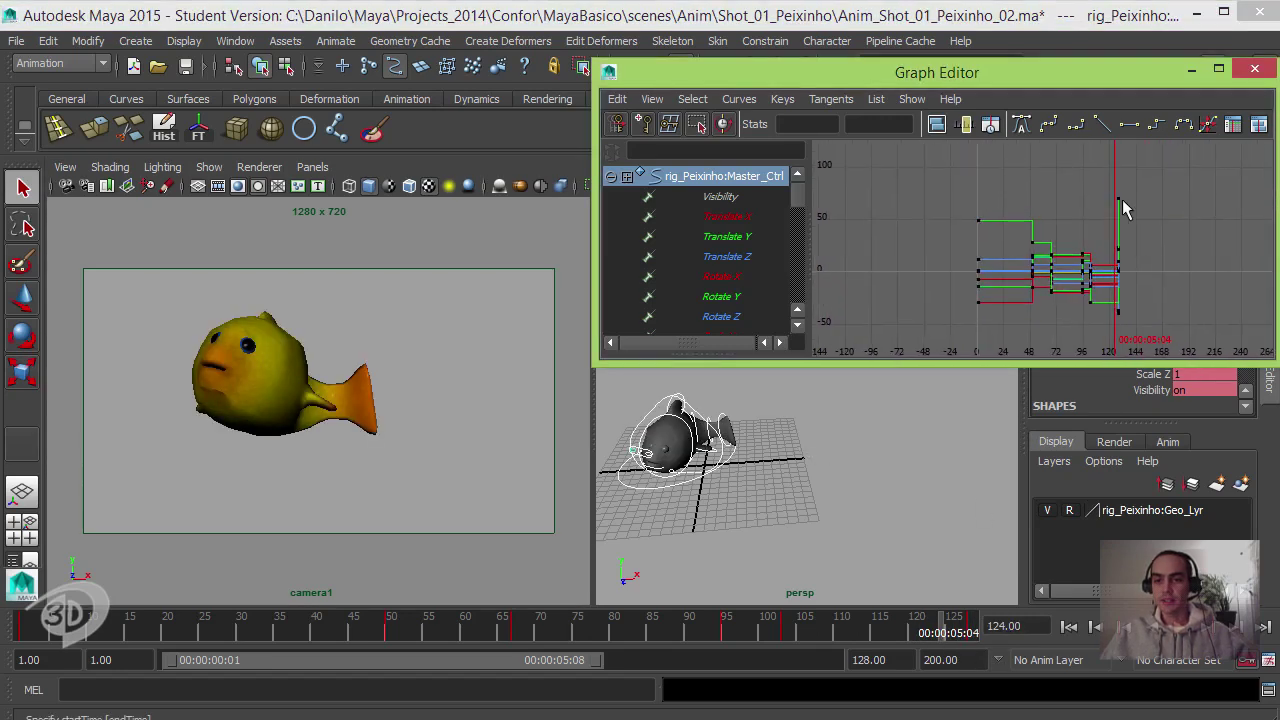
left_click_drag(1157, 340, 1088, 196)
key("w")
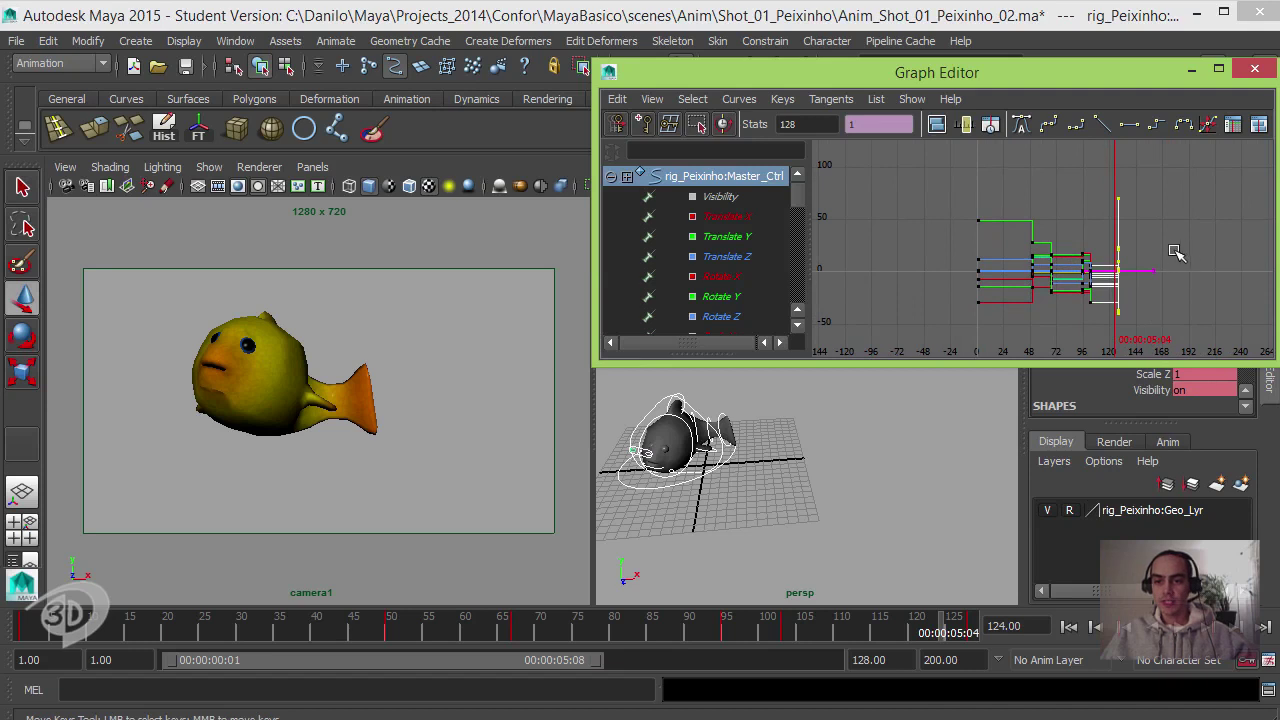
middle_click_drag(1178, 258, 1072, 268)
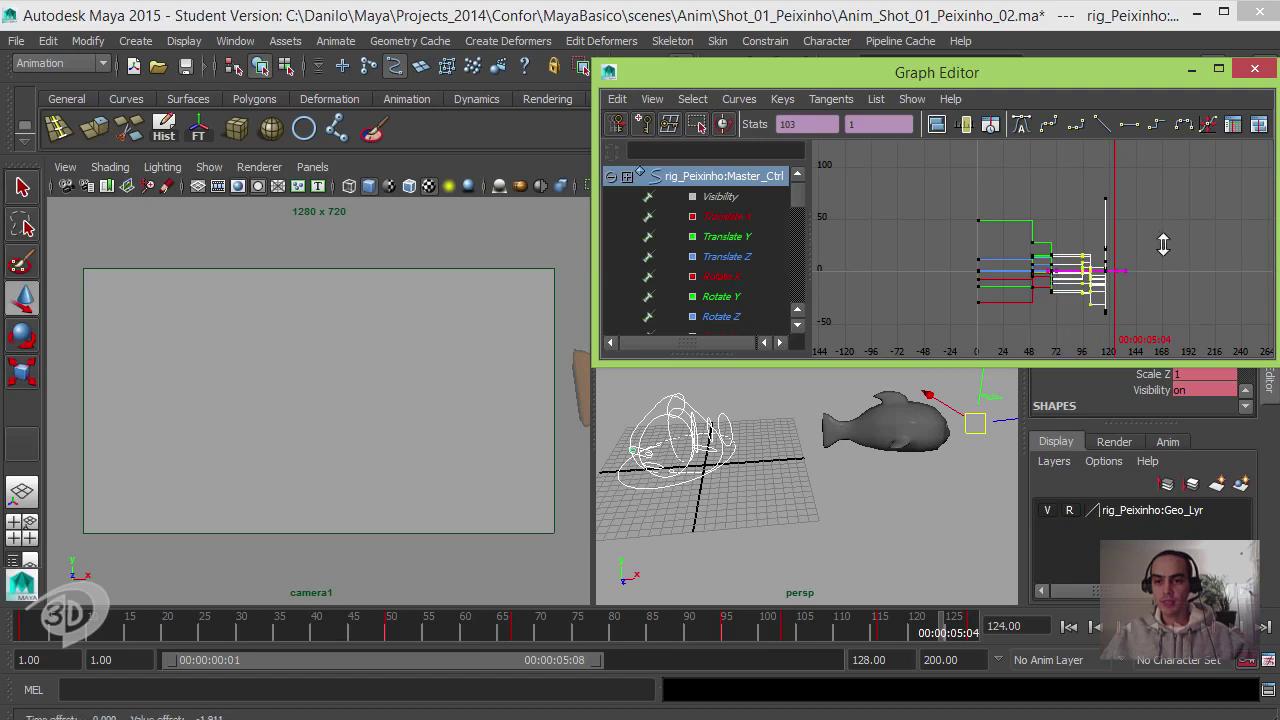
- Undo the last key edit and shift the keys of the two poses before the final one forward by 7 frames
key("ctrl+z")
scroll(1152, 252, "up", 4)
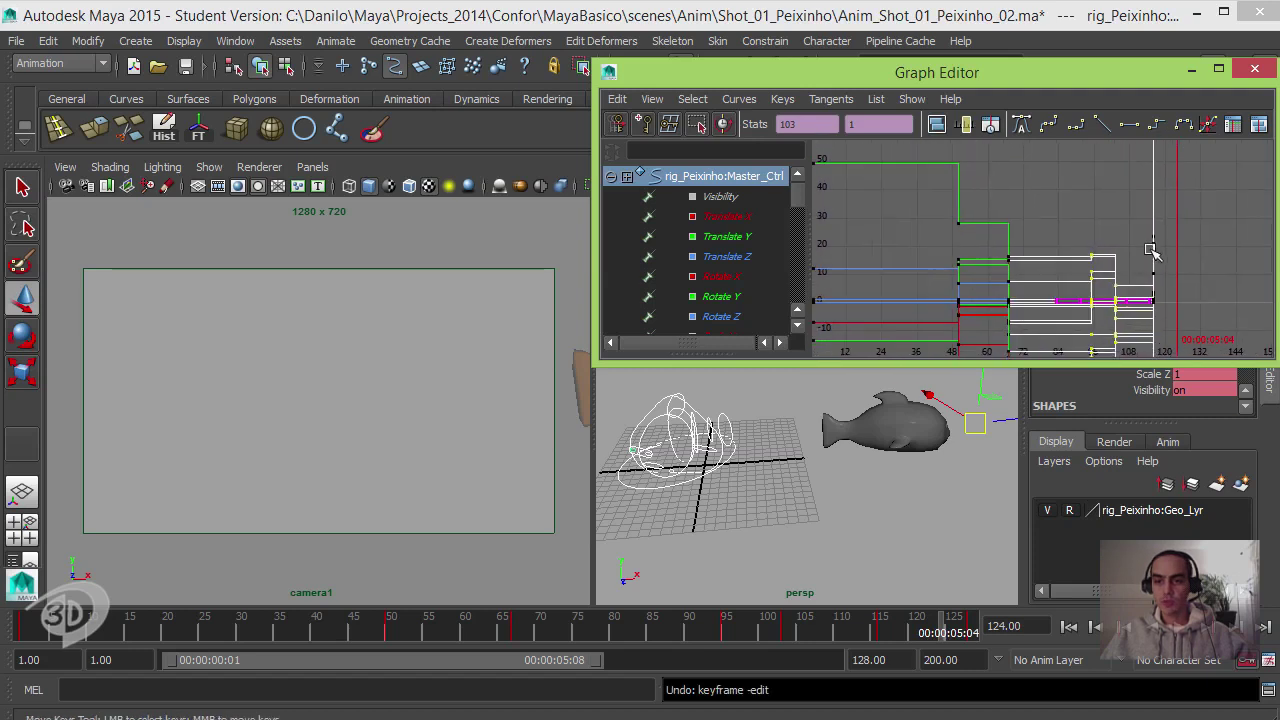
middle_click_drag(1098, 228, 1119, 228)
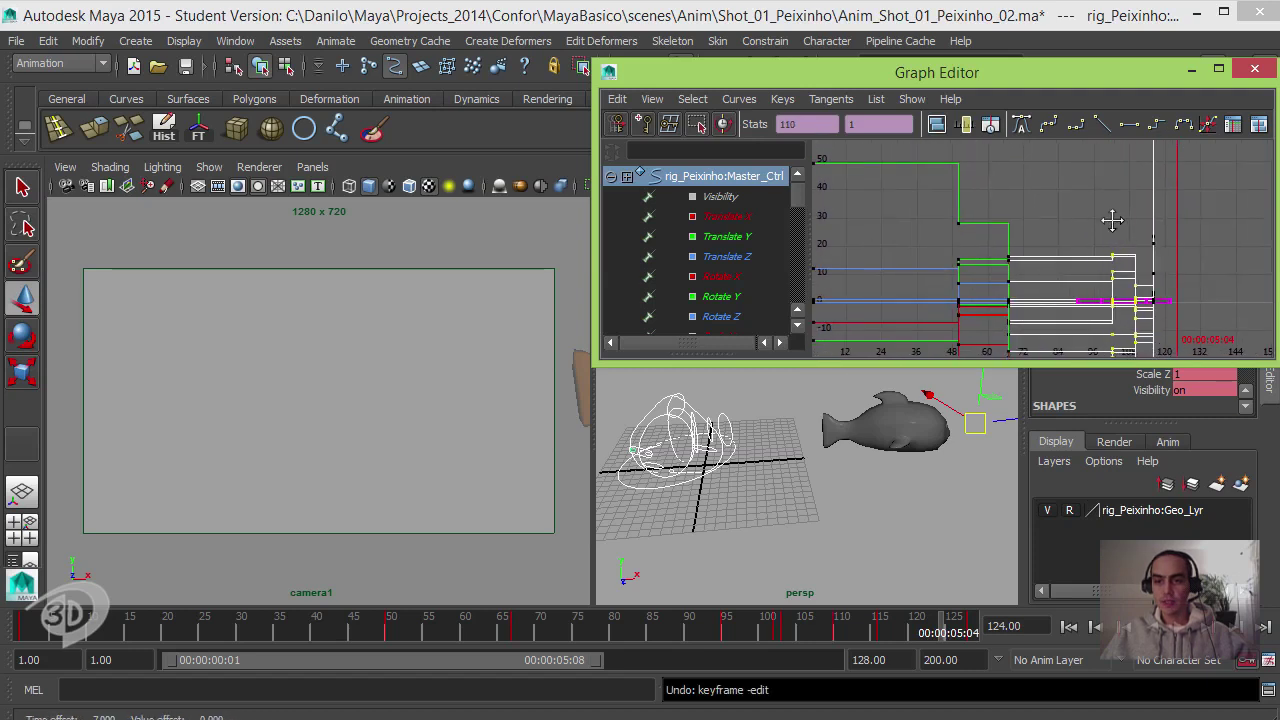
scroll(1073, 207, "down", 3)
scroll(1073, 207, "down", 1)
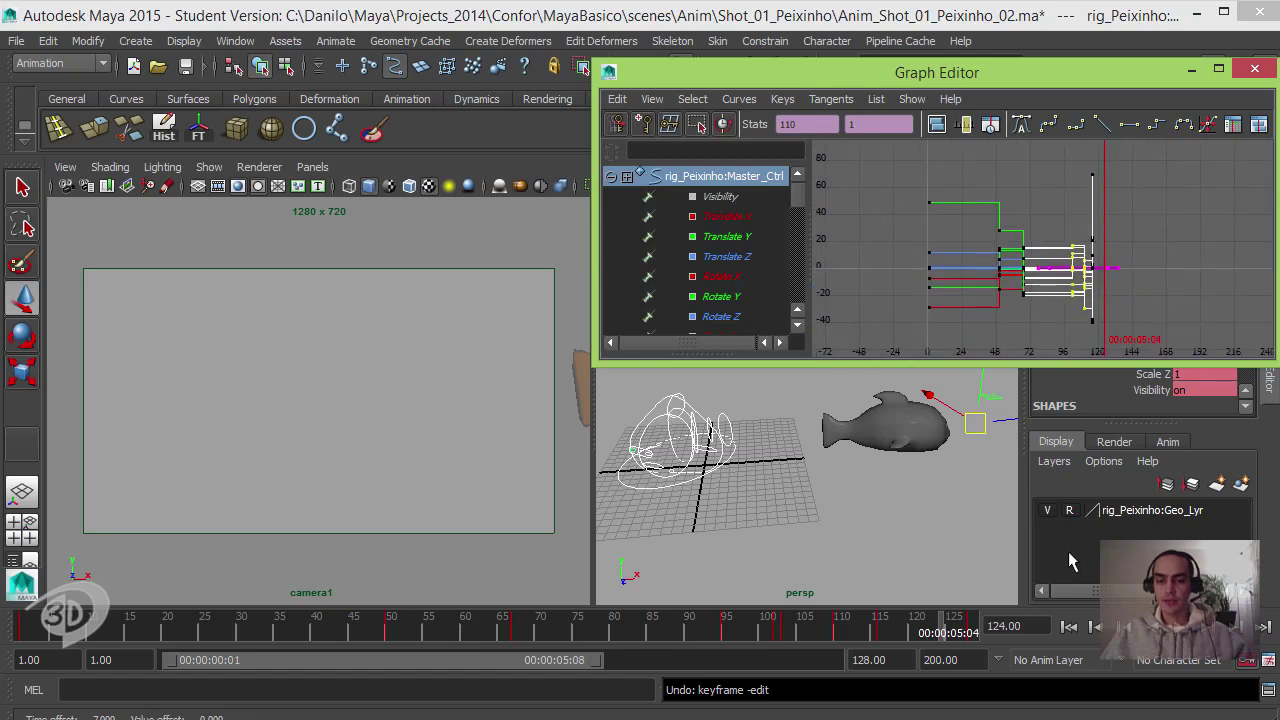
- Play the retimed animation from the start, return to frame 1, and maximize the camera1 view
left_click(1068, 626)
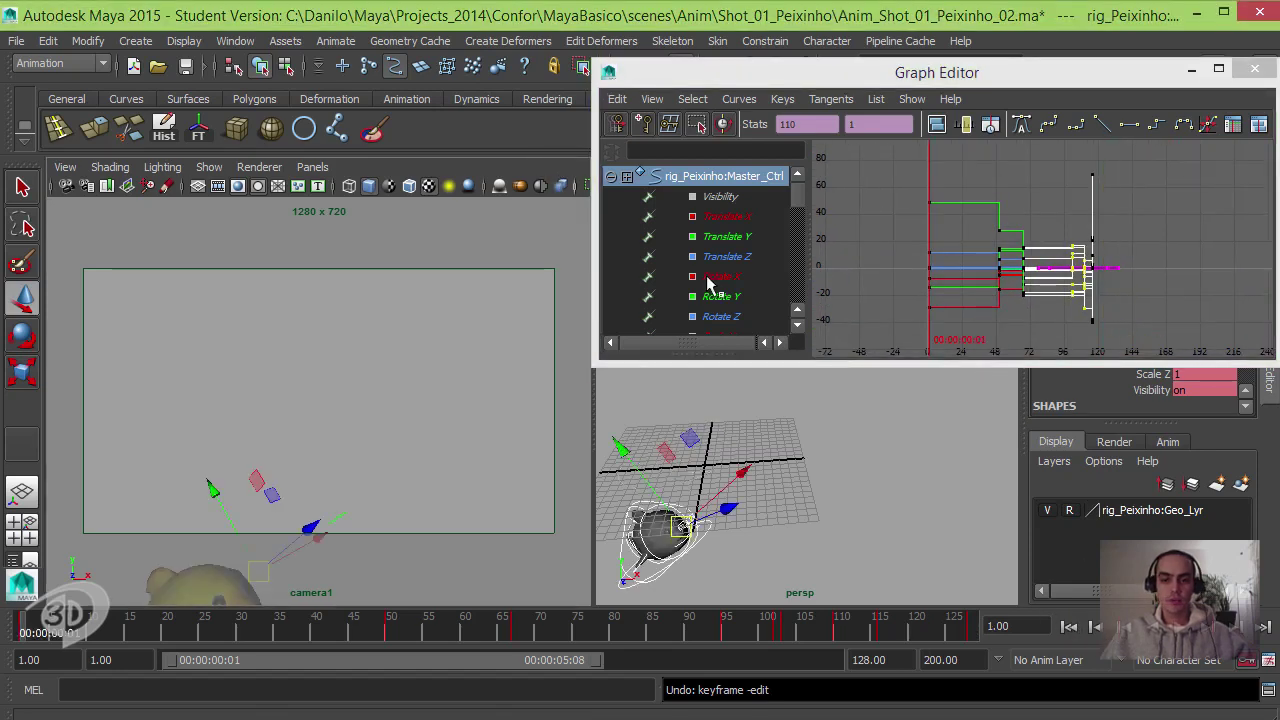
left_click(1178, 626)
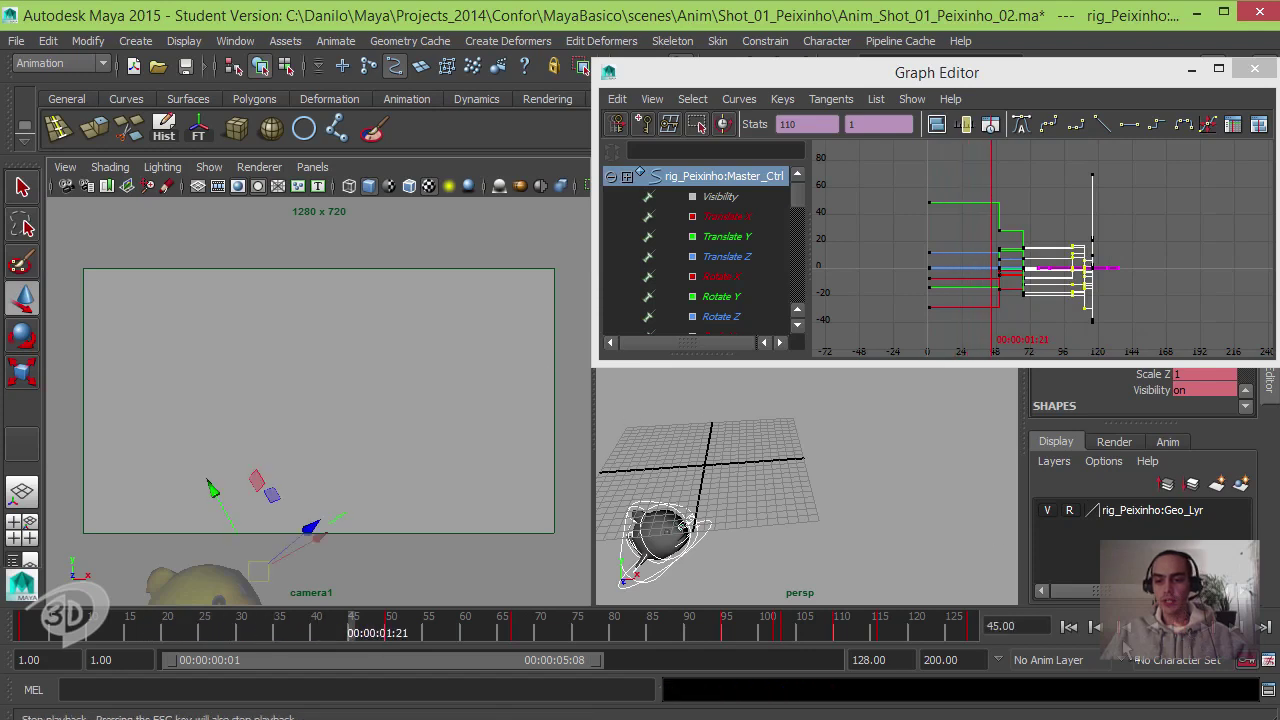
key("Escape")
key("alt+shift+v")
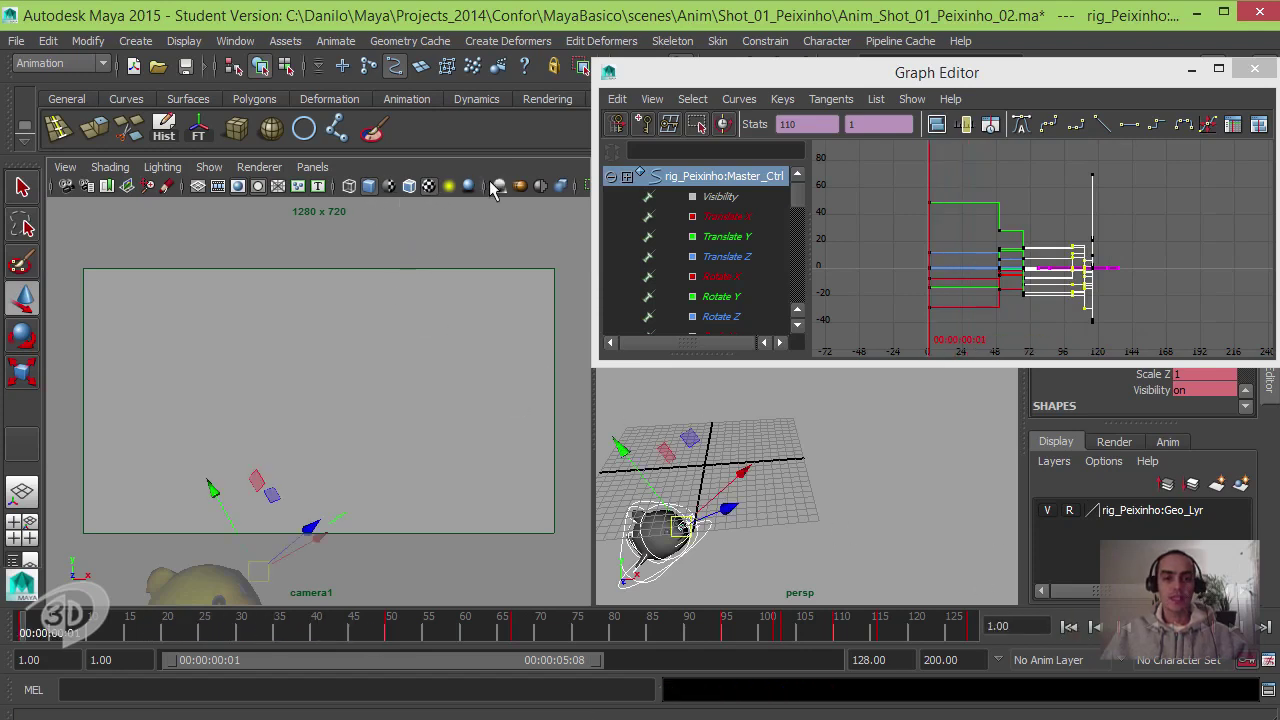
key("space")
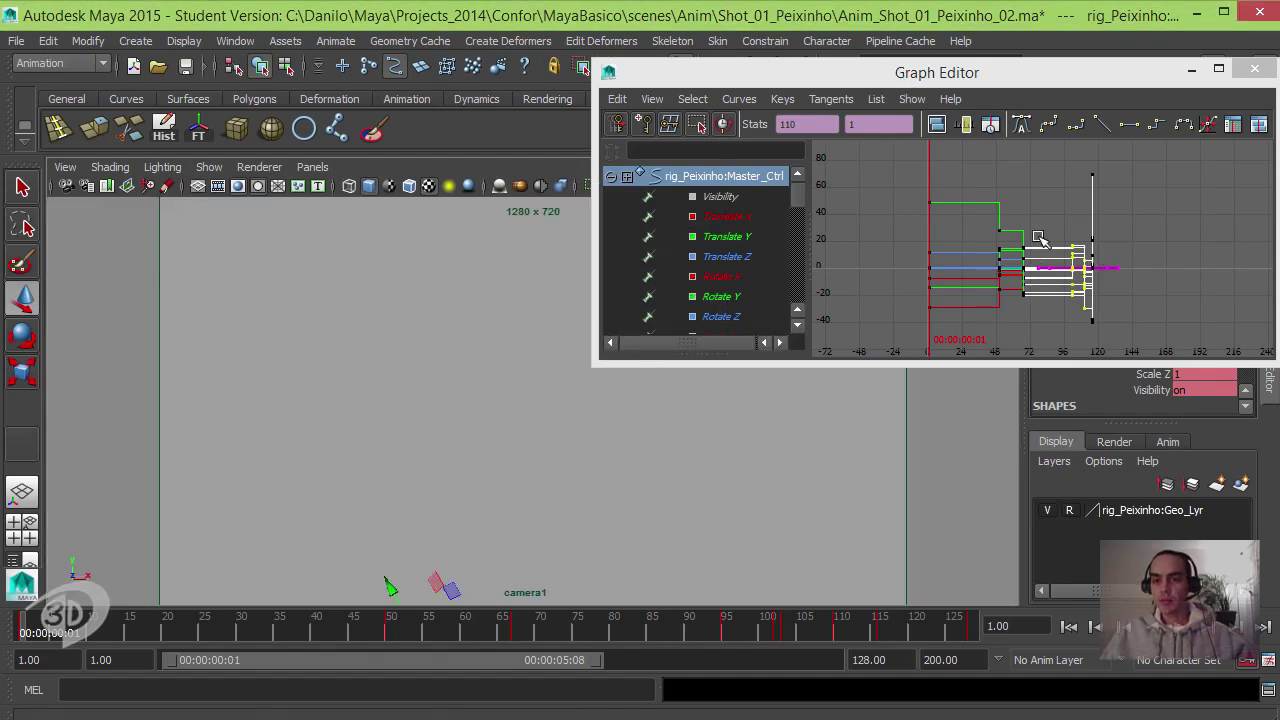
- Select all keys of the fish controls, set their tangents to Auto, and preview the animation in the camera view
left_click(921, 207)
left_click_drag(897, 152, 1203, 378)
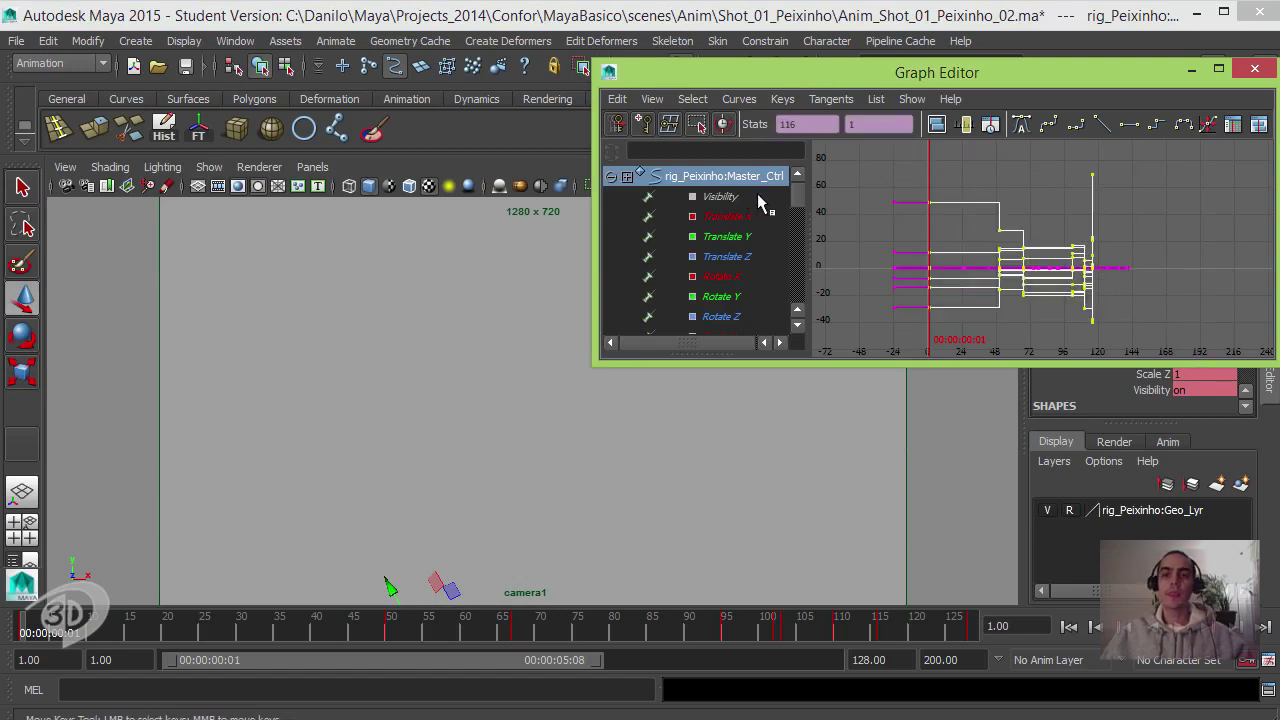
left_click(1021, 124)
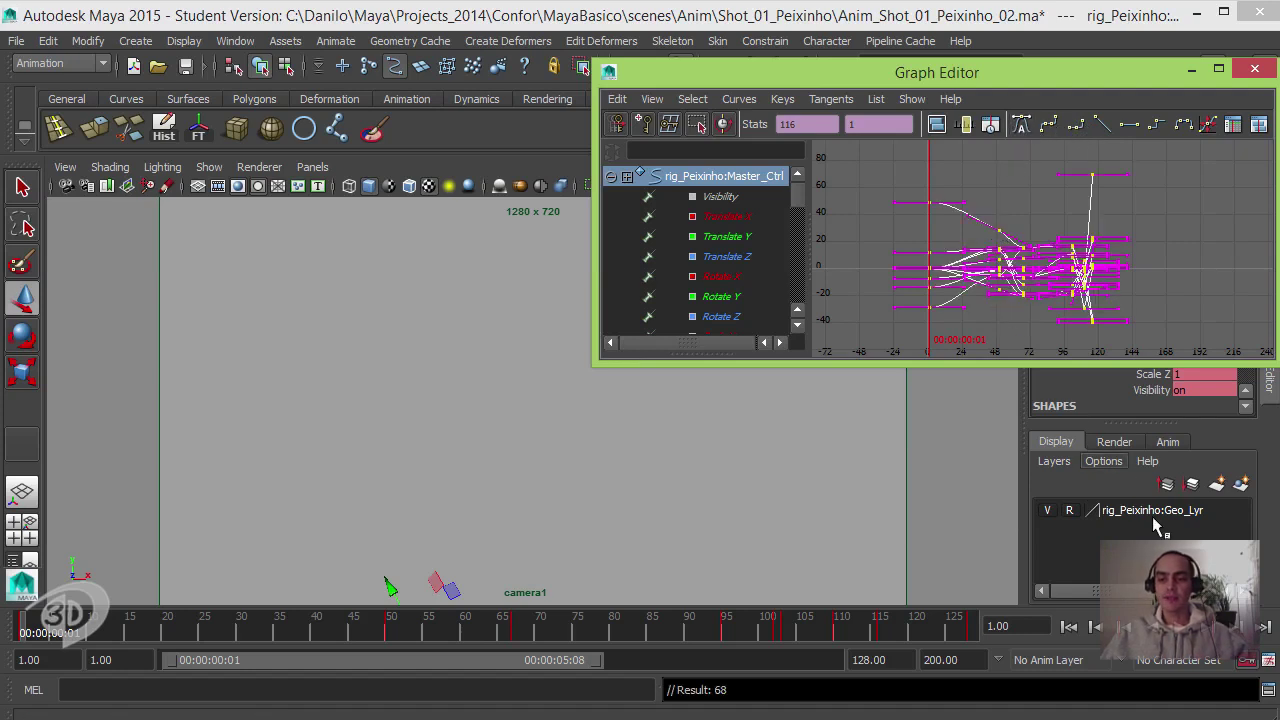
left_click(1264, 626)
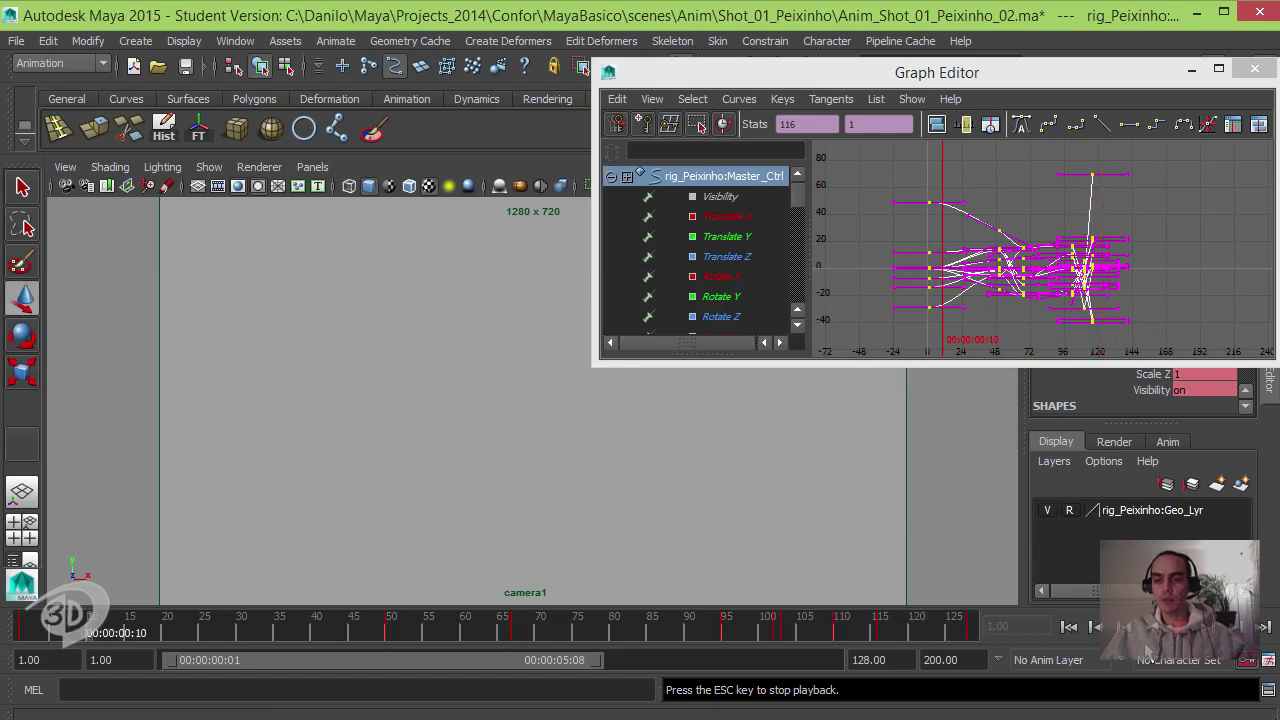
key("Escape")
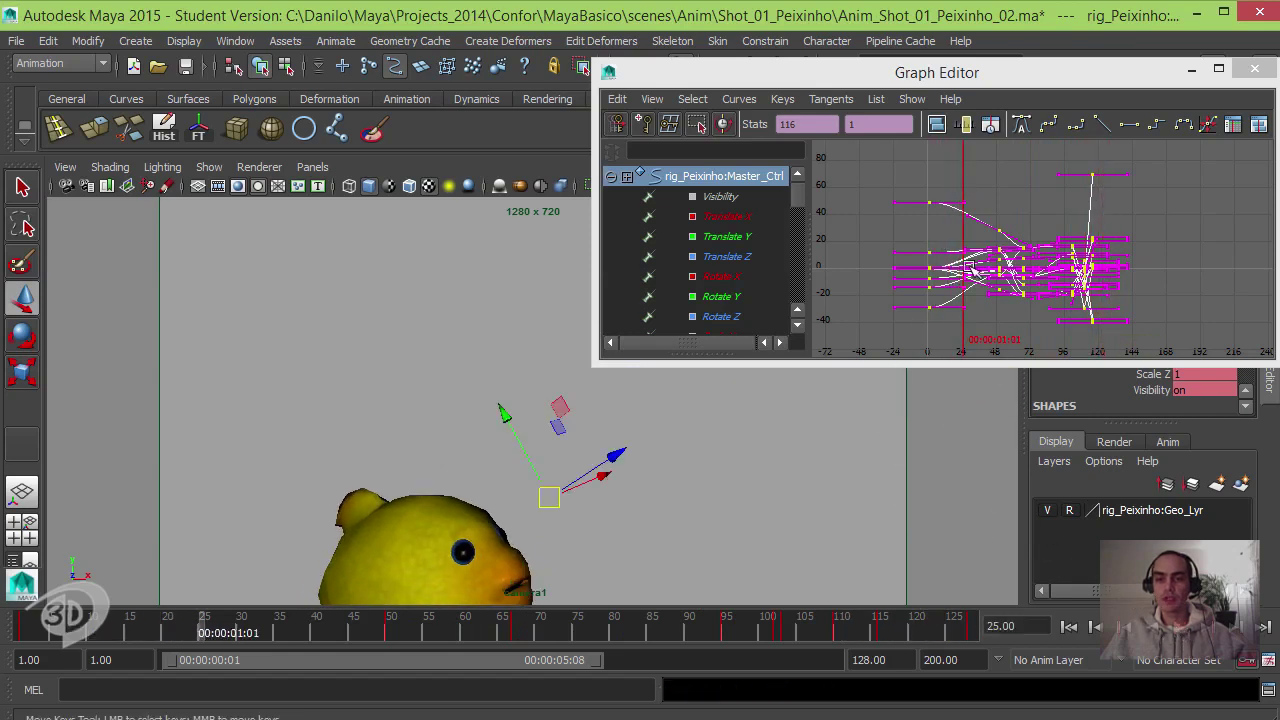
- Change all selected keys to Spline tangents, preview the animation, and inspect the curves between frames 72 and 120
left_click(1047, 126)
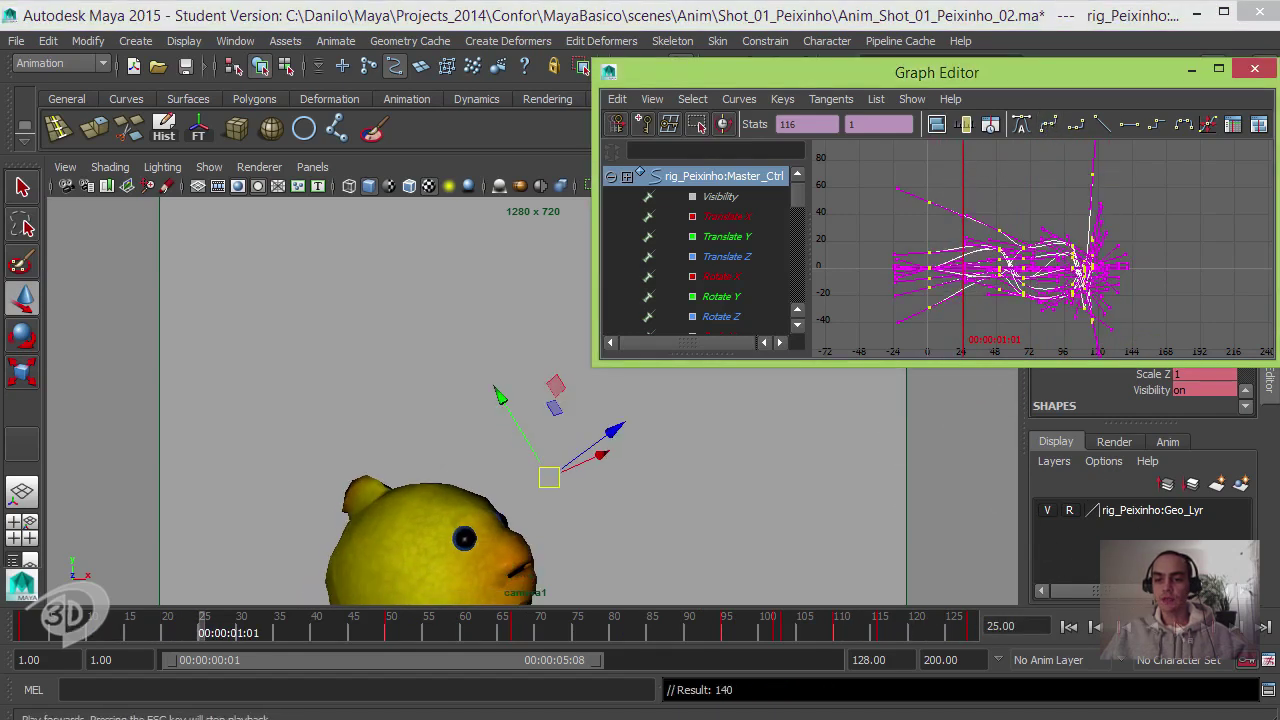
left_click(1181, 626)
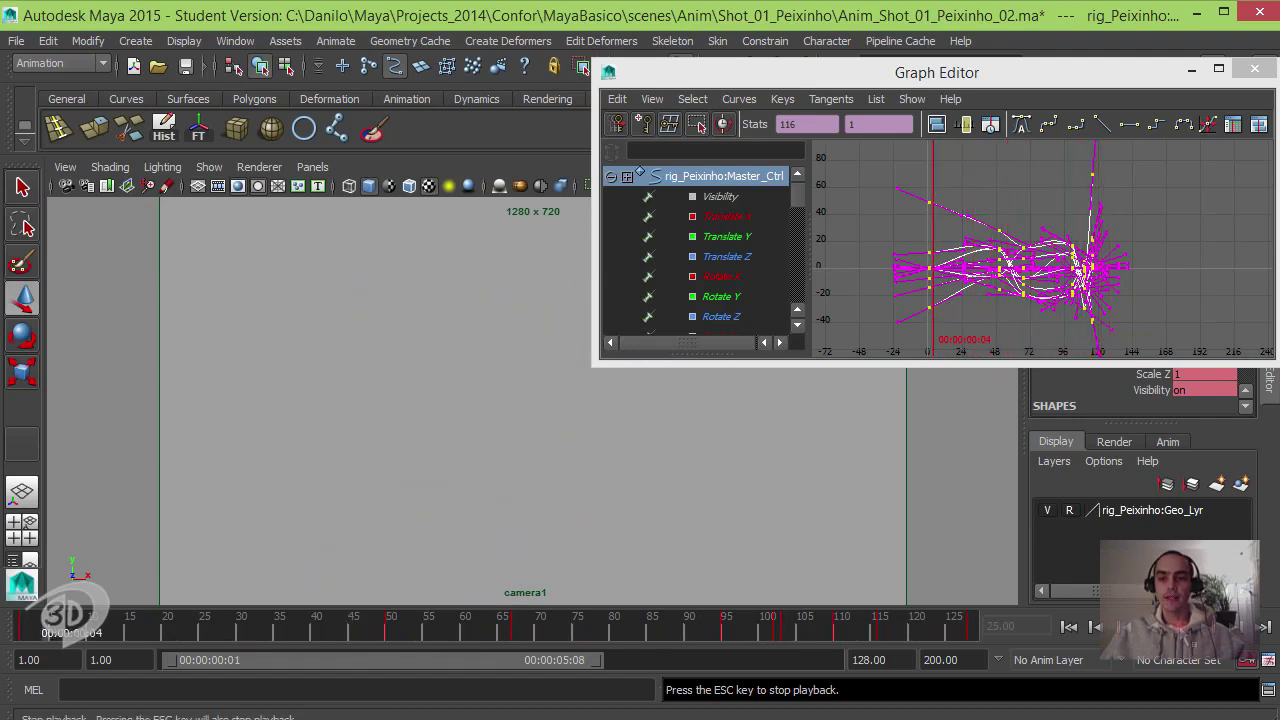
key("Escape")
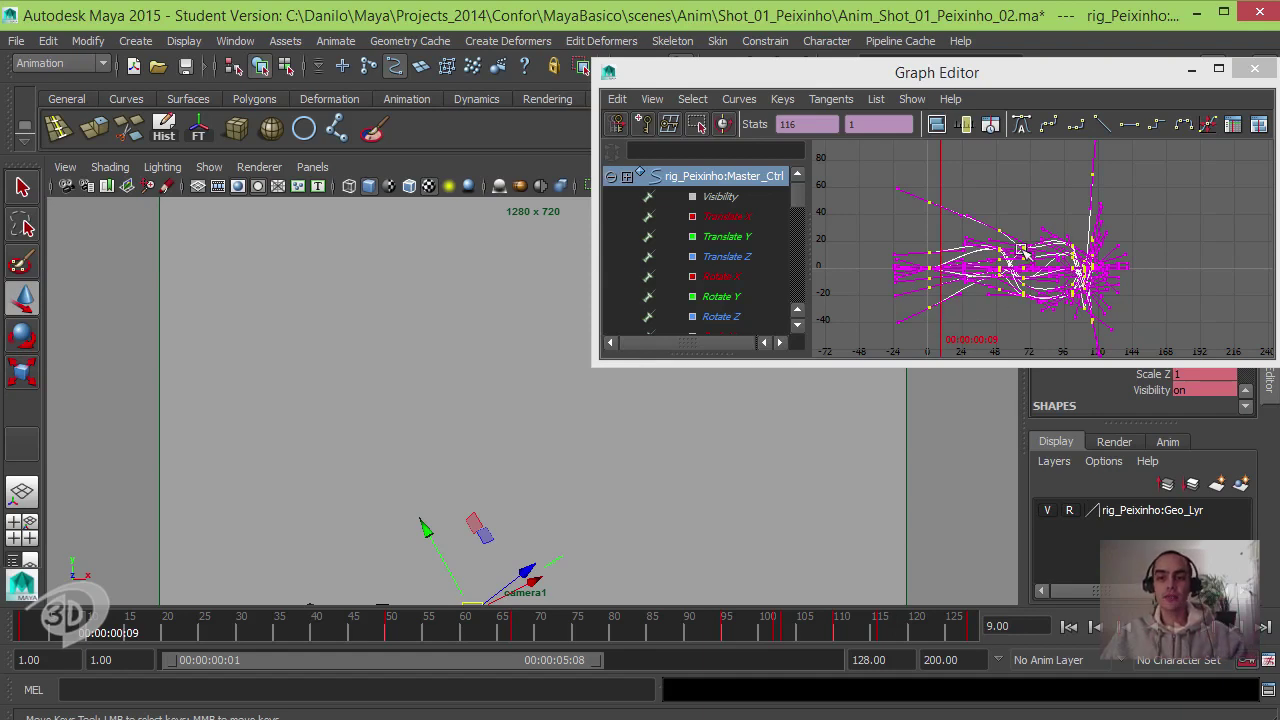
right_click_drag(1047, 254, 1127, 302, "alt")
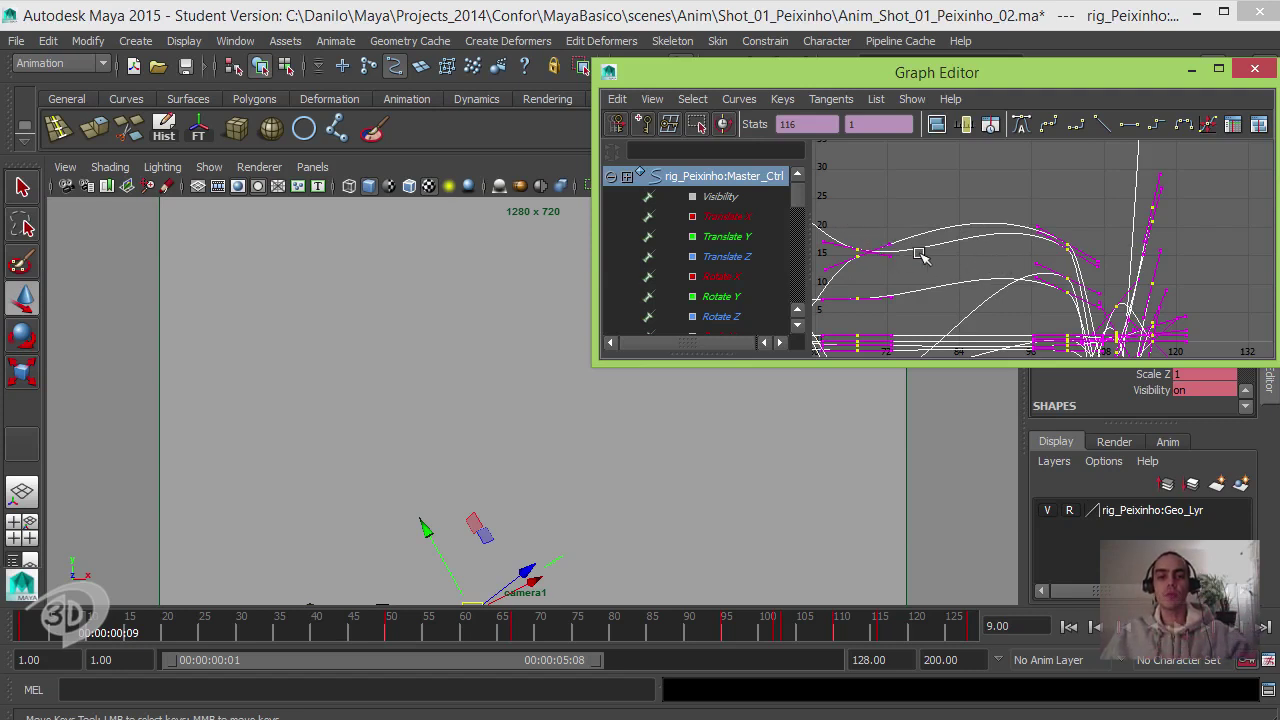
- Change all selected keys to Clamped tangents, inspect the resulting curves, and preview the animation
left_click(1076, 125)
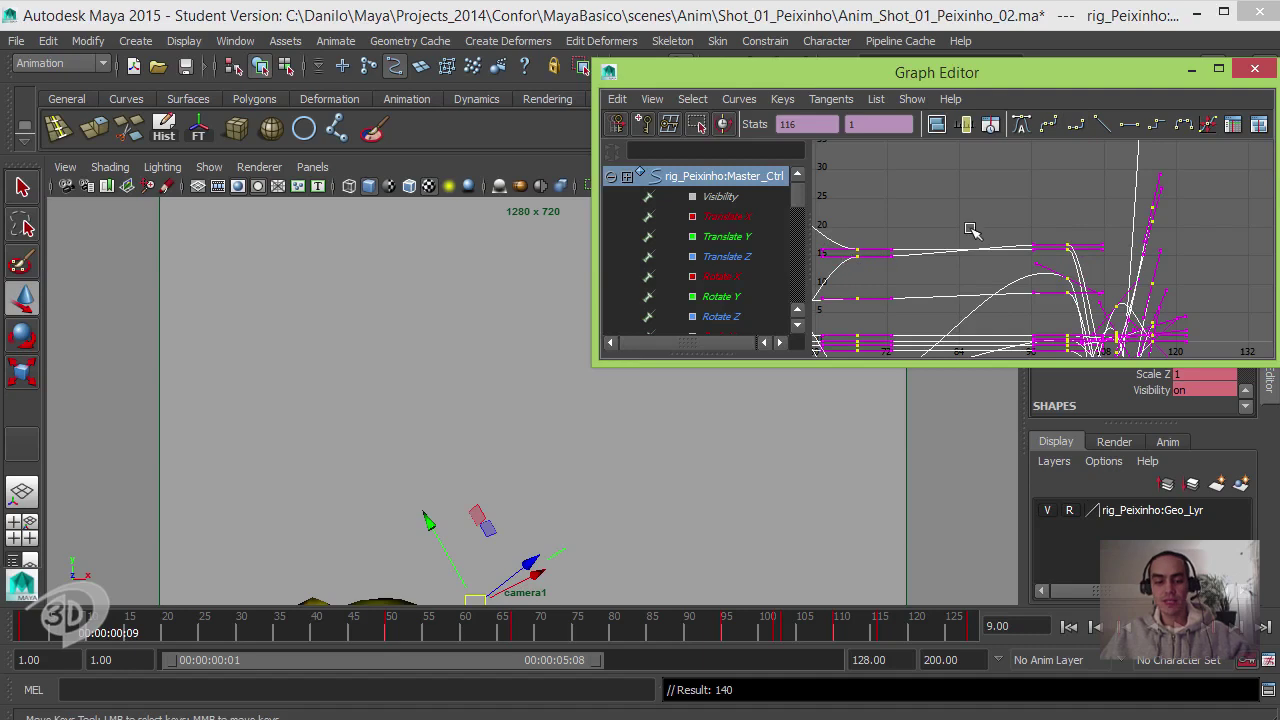
middle_click_drag(1012, 229, 1076, 231, "alt")
right_click_drag(1076, 231, 1040, 222, "alt")
middle_click_drag(1037, 222, 1035, 252, "alt")
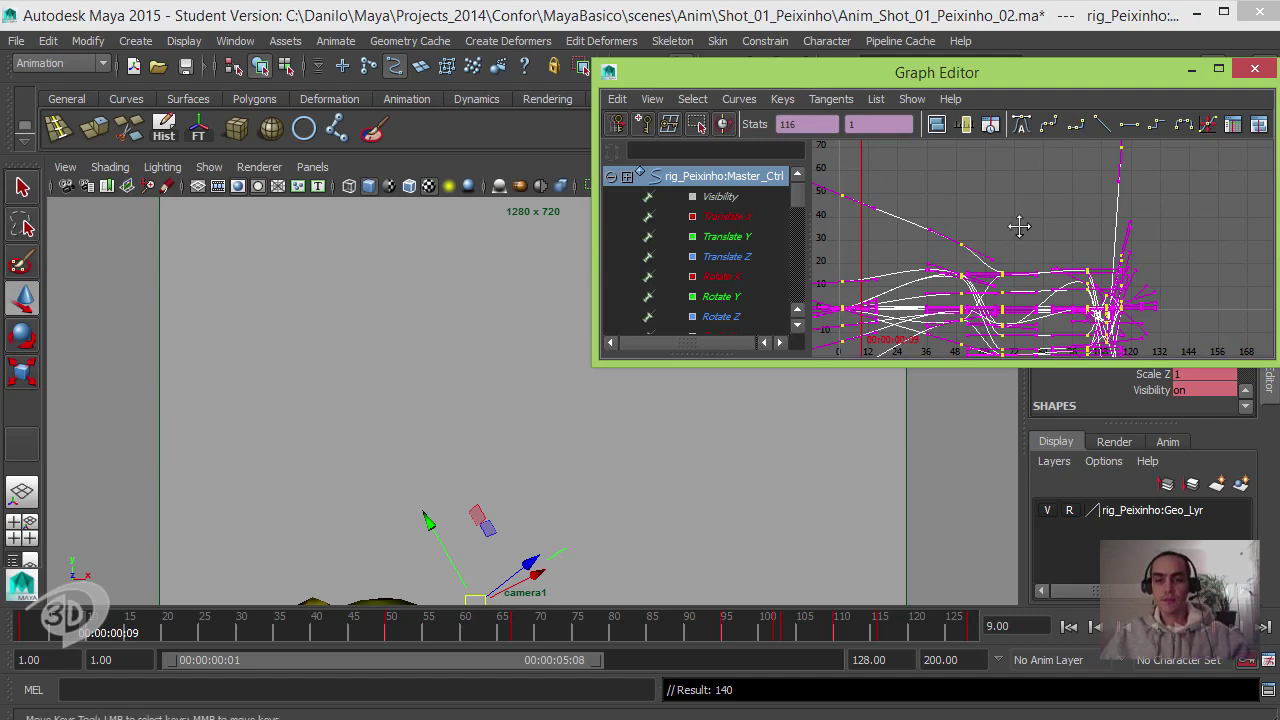
middle_click_drag(1019, 227, 1059, 197, "alt")
right_click_drag(1059, 197, 1082, 201, "alt")
middle_click_drag(968, 228, 1065, 212, "alt")
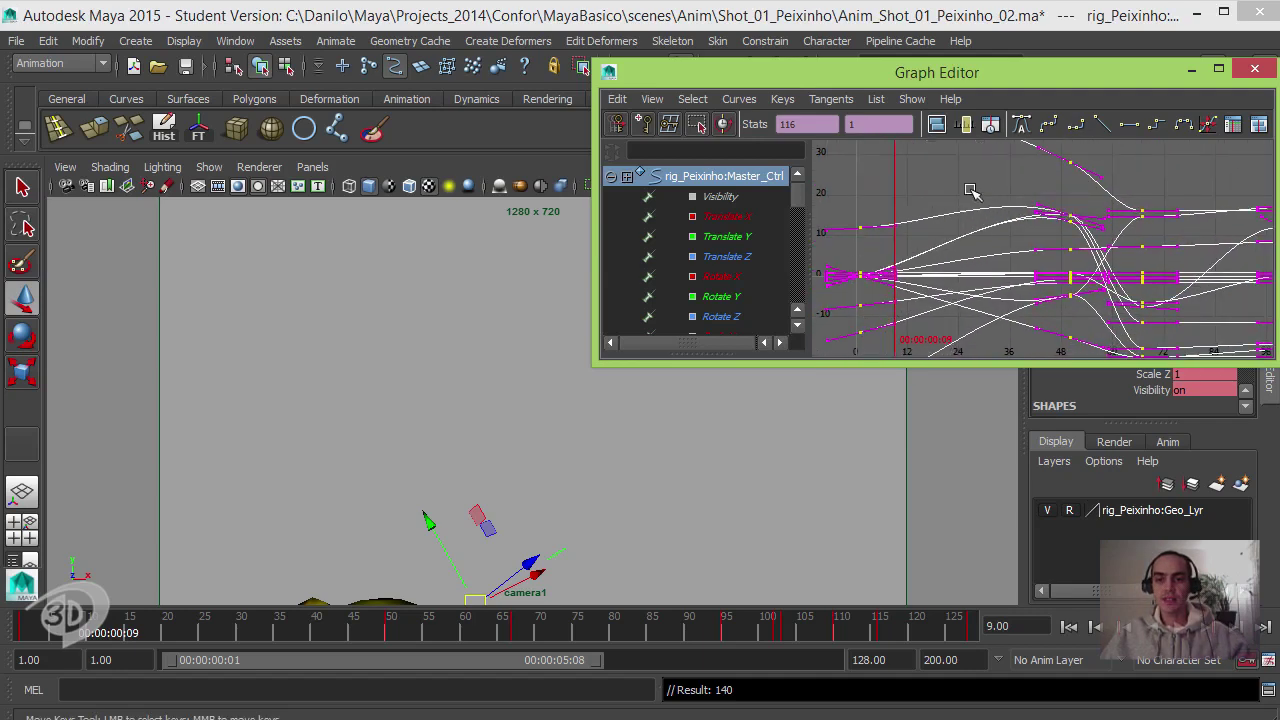
middle_click_drag(1061, 268, 1009, 314, "alt")
right_click_drag(1006, 254, 935, 250, "alt")
left_click(1180, 627)
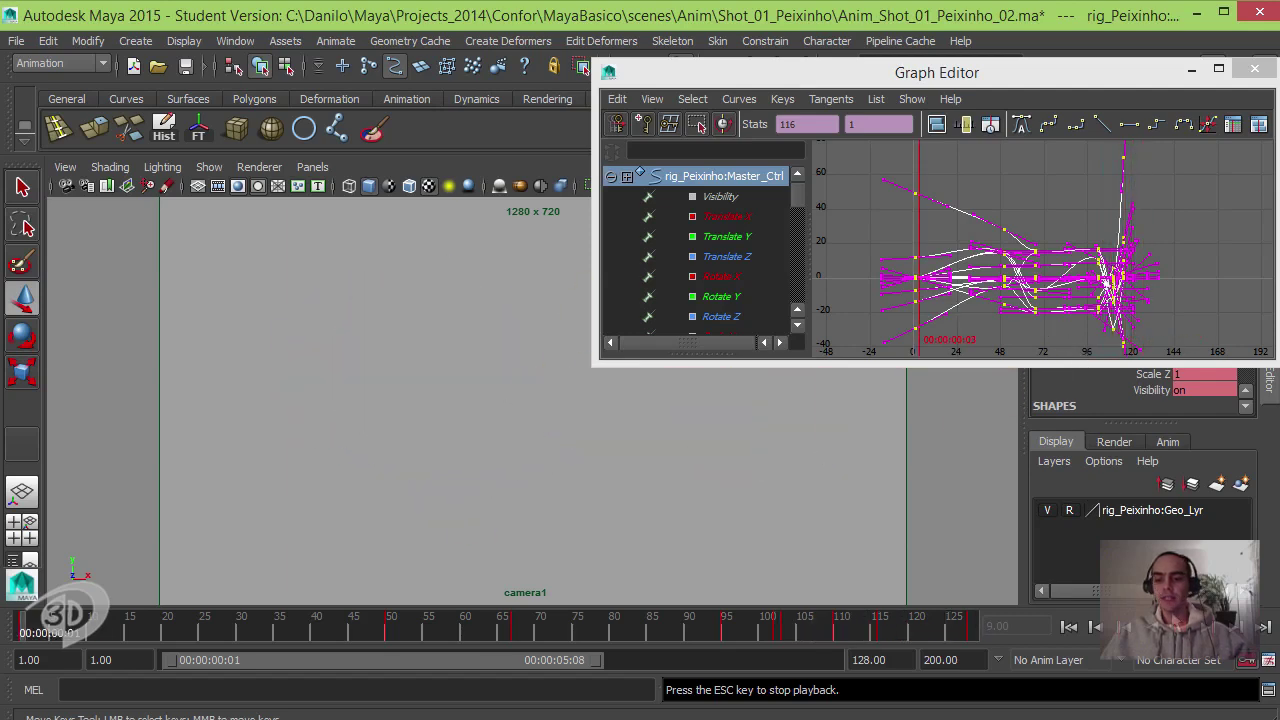
key("Escape")
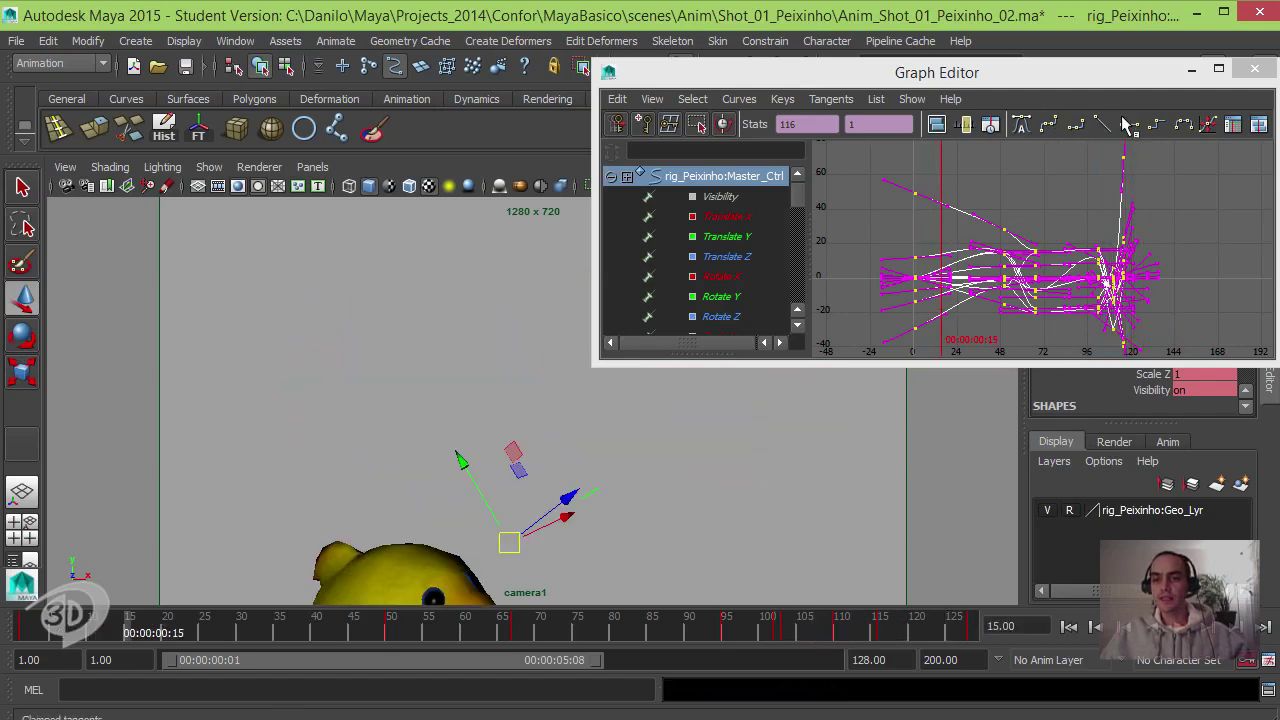
- Set all selected keys to Auto tangents and play the animation from the start
left_click(1026, 125)
left_click(1074, 628)
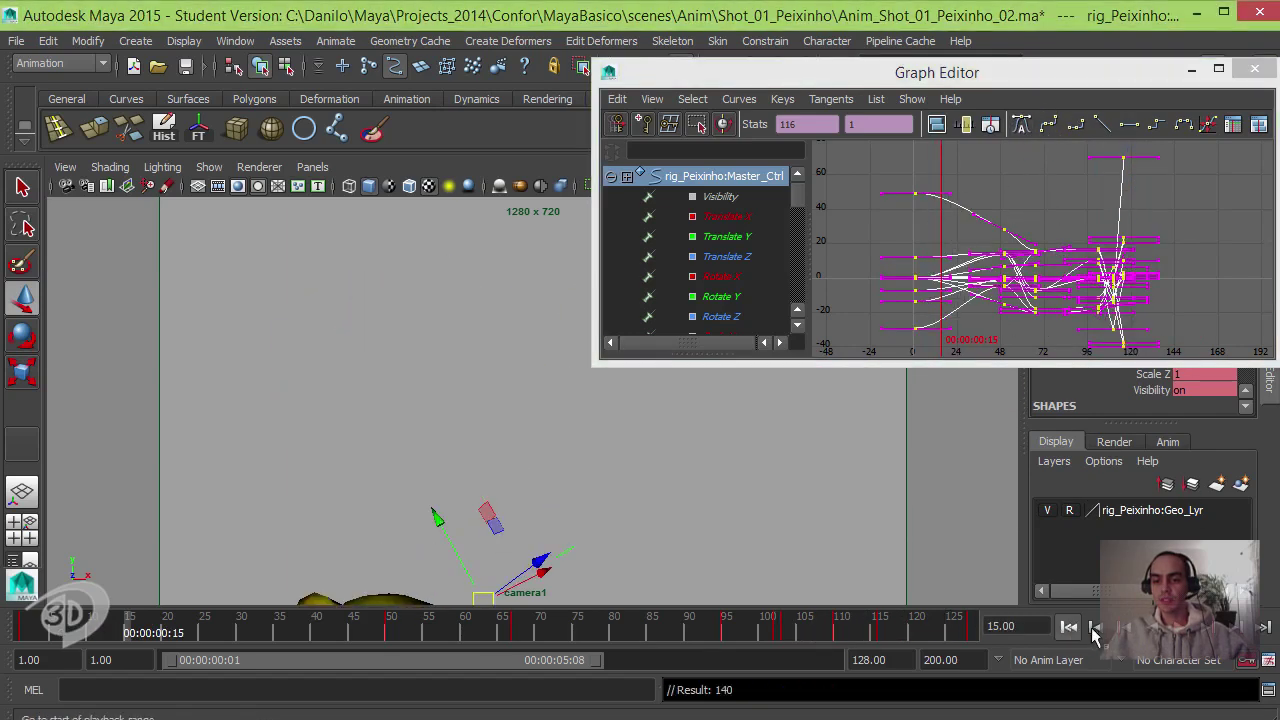
left_click(1180, 626)
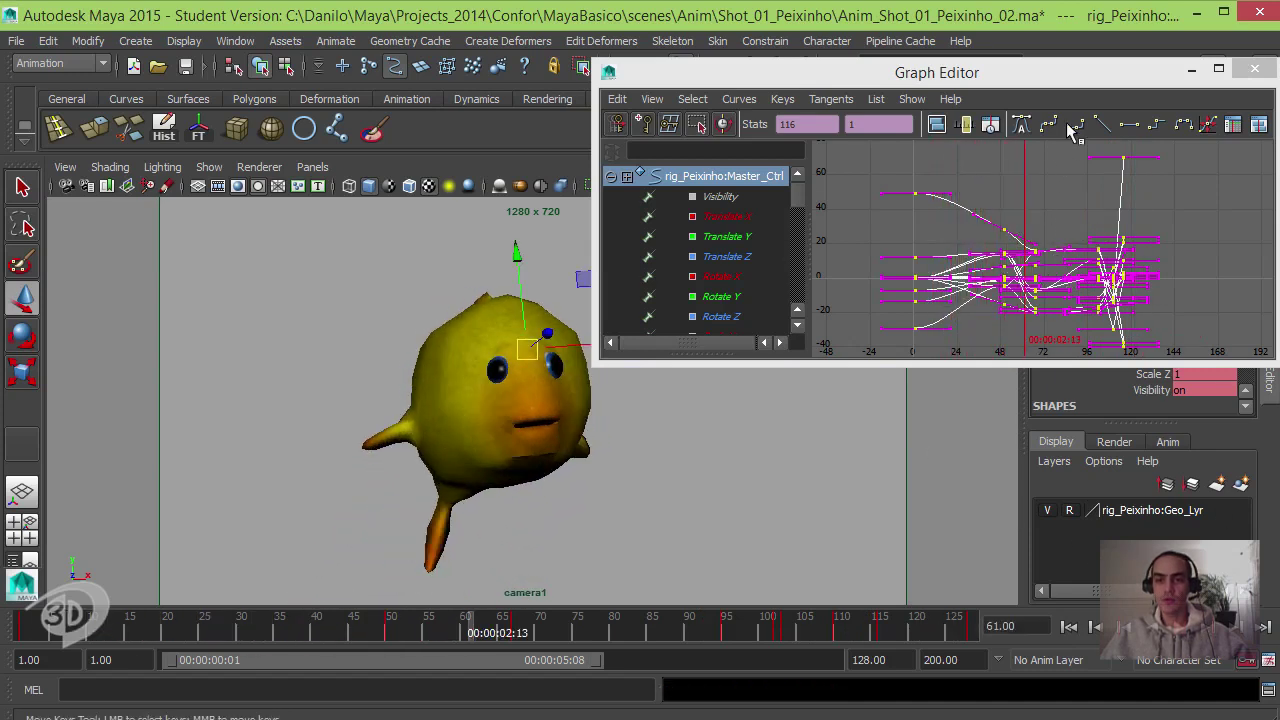
- Enlarge the Graph Editor window to cover most of the screen, zoom in on the curves, and deselect all keys
left_click_drag(994, 78, 621, 119)
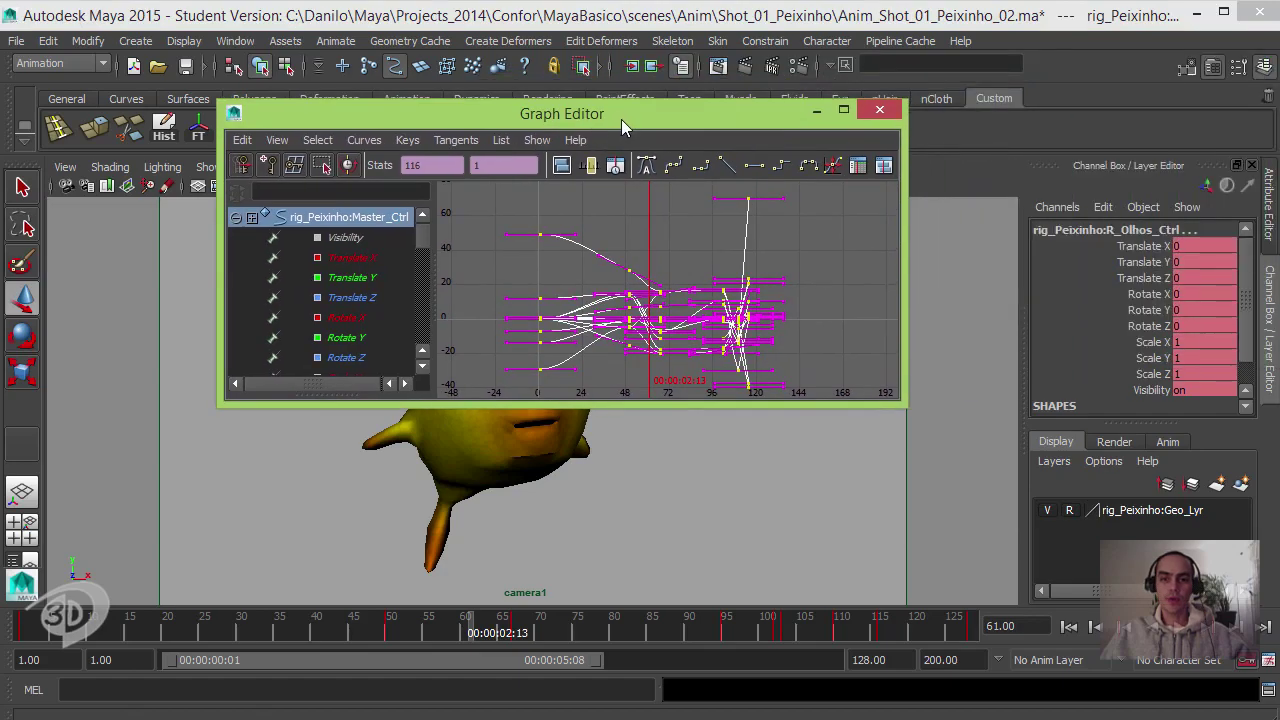
double_click(621, 119)
double_click(728, 18)
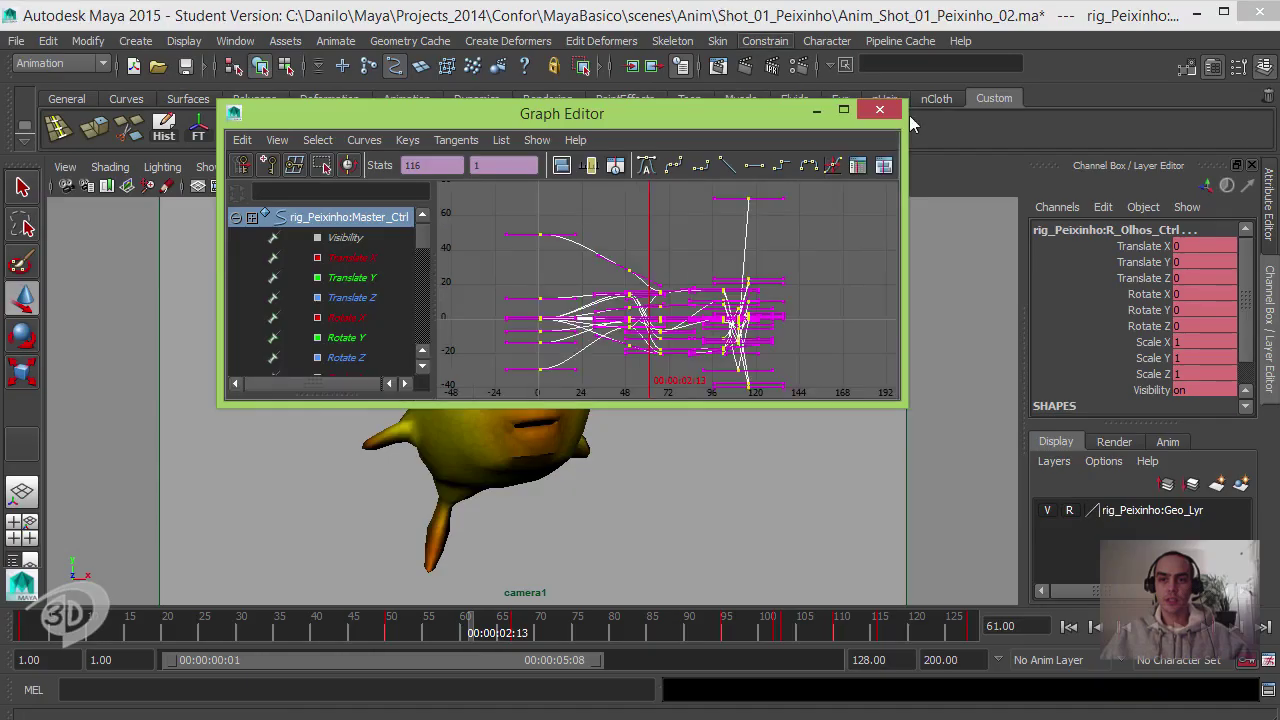
left_click_drag(521, 128, 319, 85)
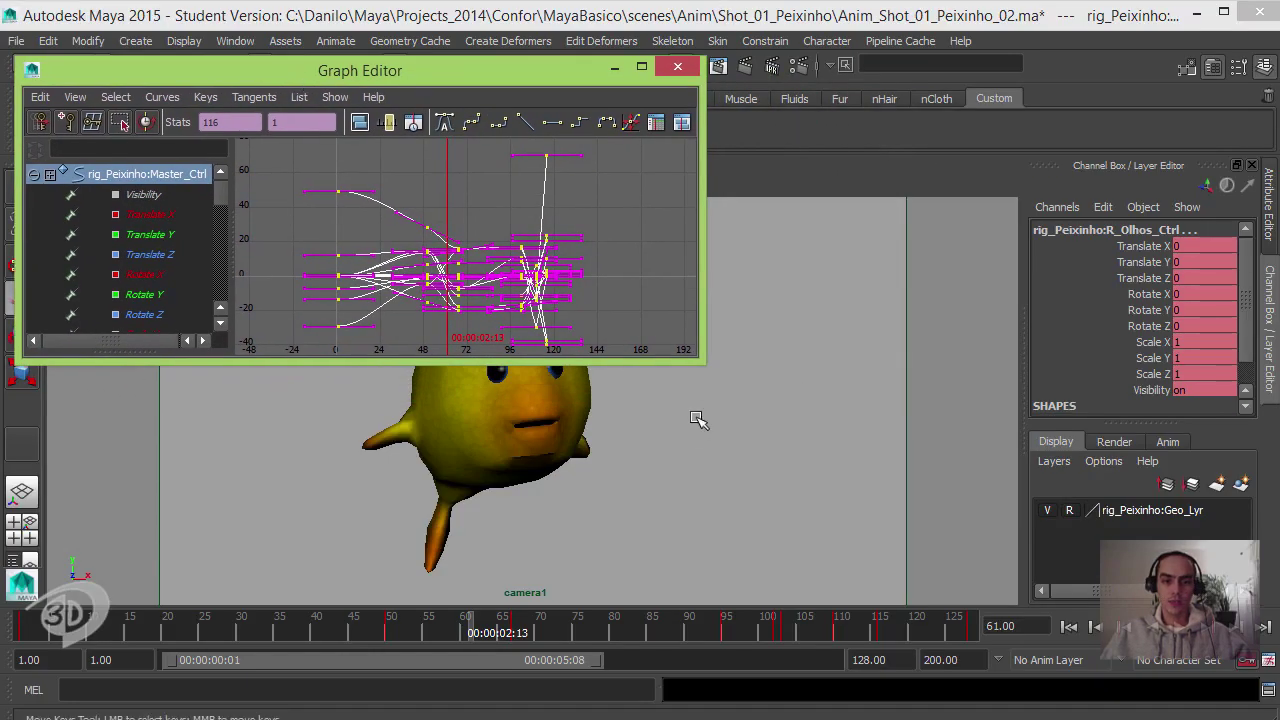
left_click_drag(697, 365, 1212, 695)
middle_click_drag(728, 368, 776, 379, "alt")
scroll(766, 329, "up", 5)
scroll(755, 332, "down", 2)
left_click(451, 234)
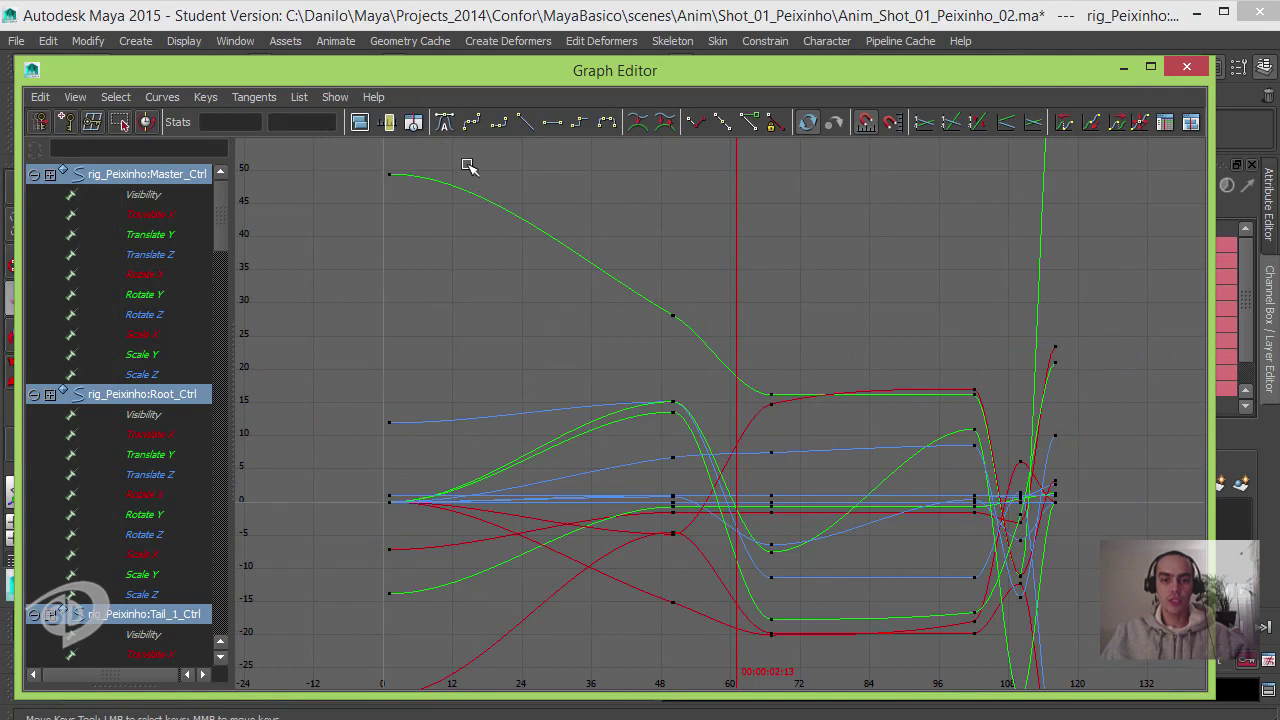
- Steepen the downward tangent of the Master_Ctrl Rotate Y key at frame 50 and inspect the surrounding curves
left_click(396, 176)
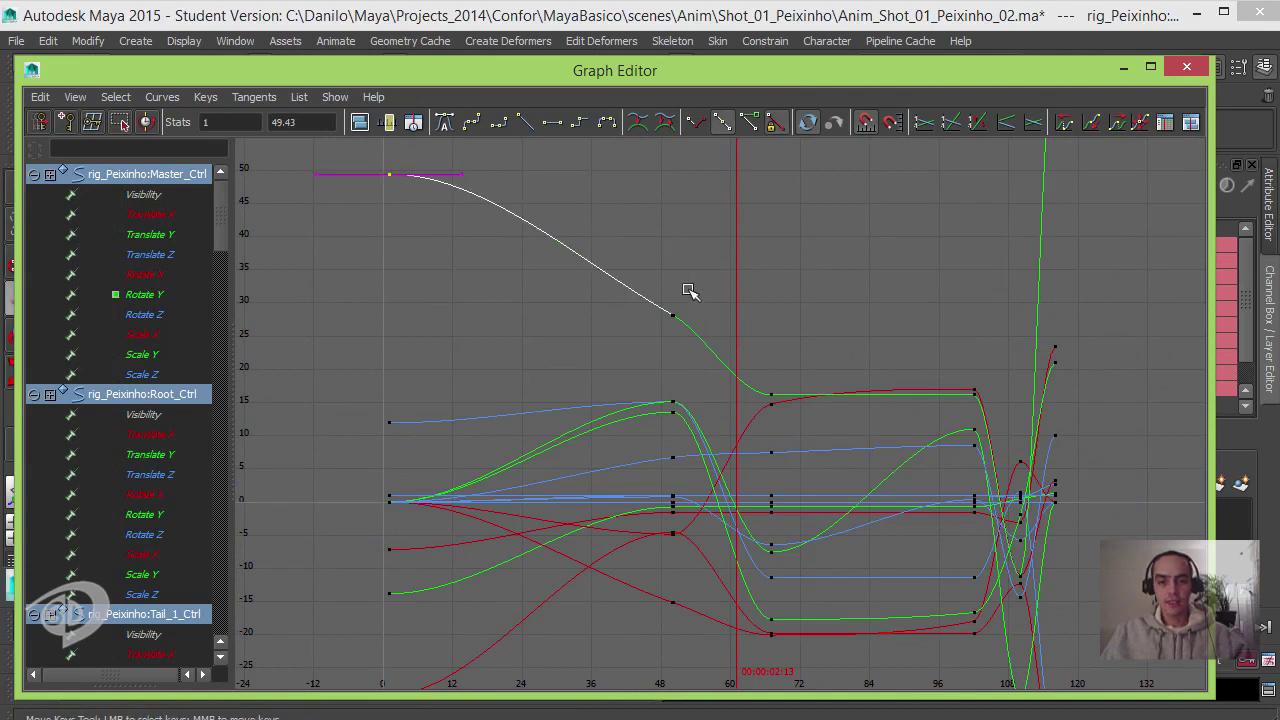
left_click_drag(662, 334, 723, 300)
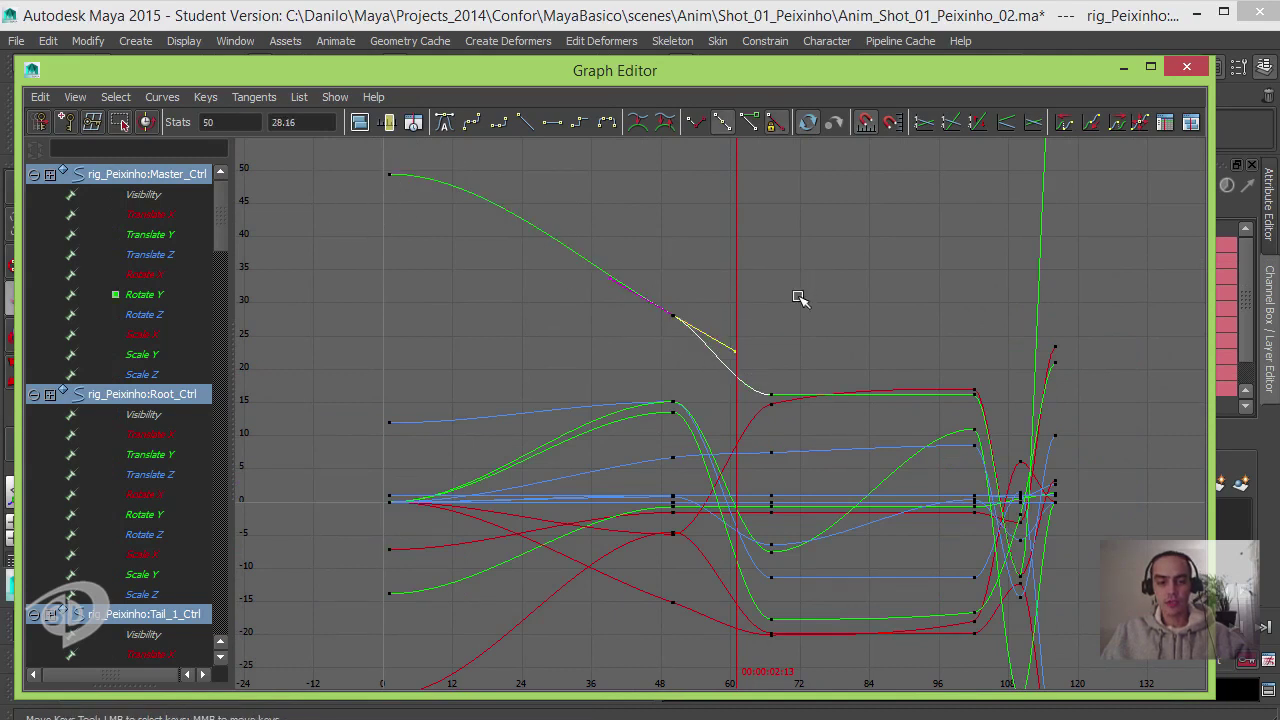
middle_click_drag(803, 306, 646, 329)
scroll(751, 304, "up", 3)
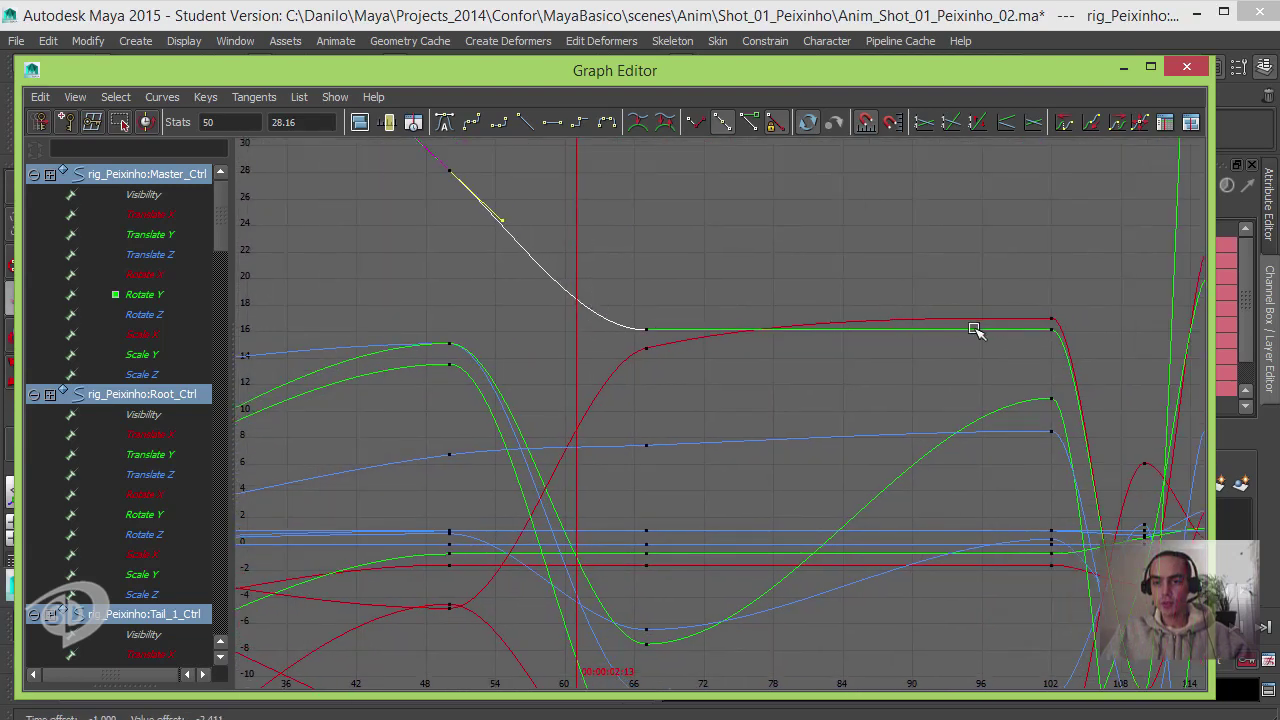
middle_click_drag(975, 330, 692, 281, "alt")
middle_click_drag(847, 330, 1060, 348, "alt")
key("a")
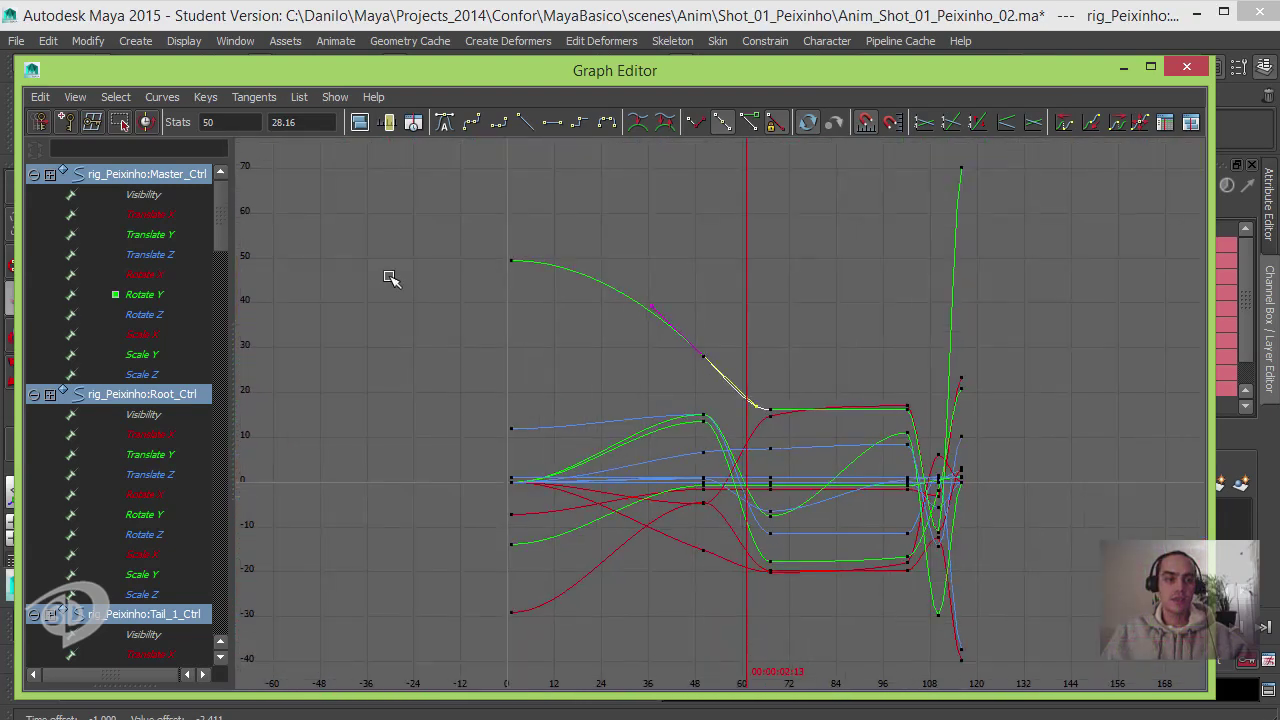
- Isolate the Master_Ctrl Translate X curve and tilt the tangent of its key at frame 110 upward toward the last key
left_click(150, 214)
key("f")
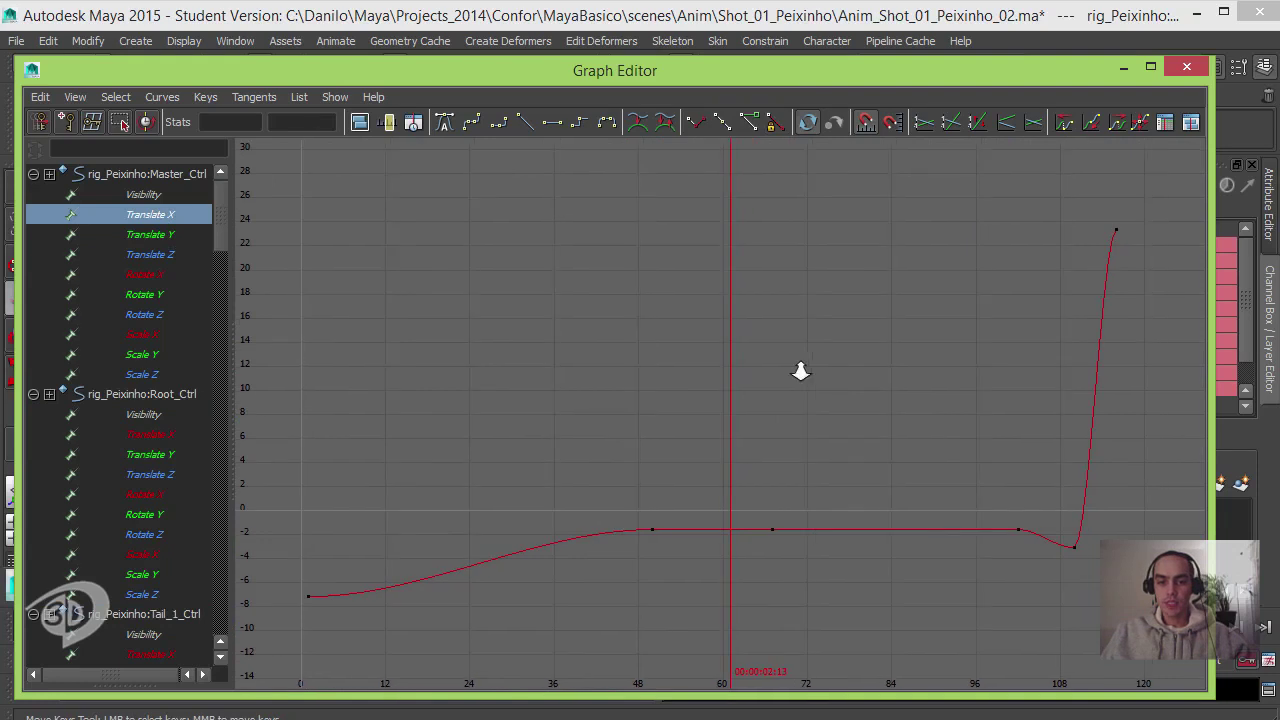
right_click_drag(801, 371, 595, 465, "alt")
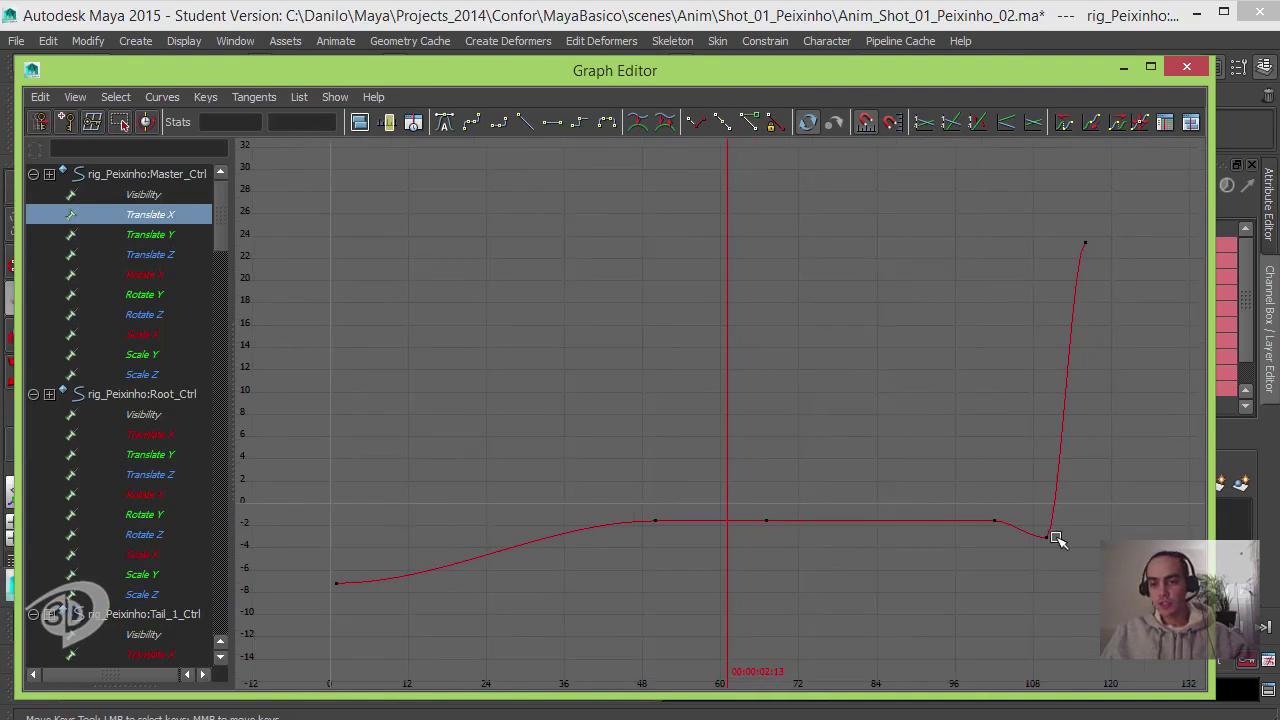
left_click_drag(1017, 563, 1130, 505)
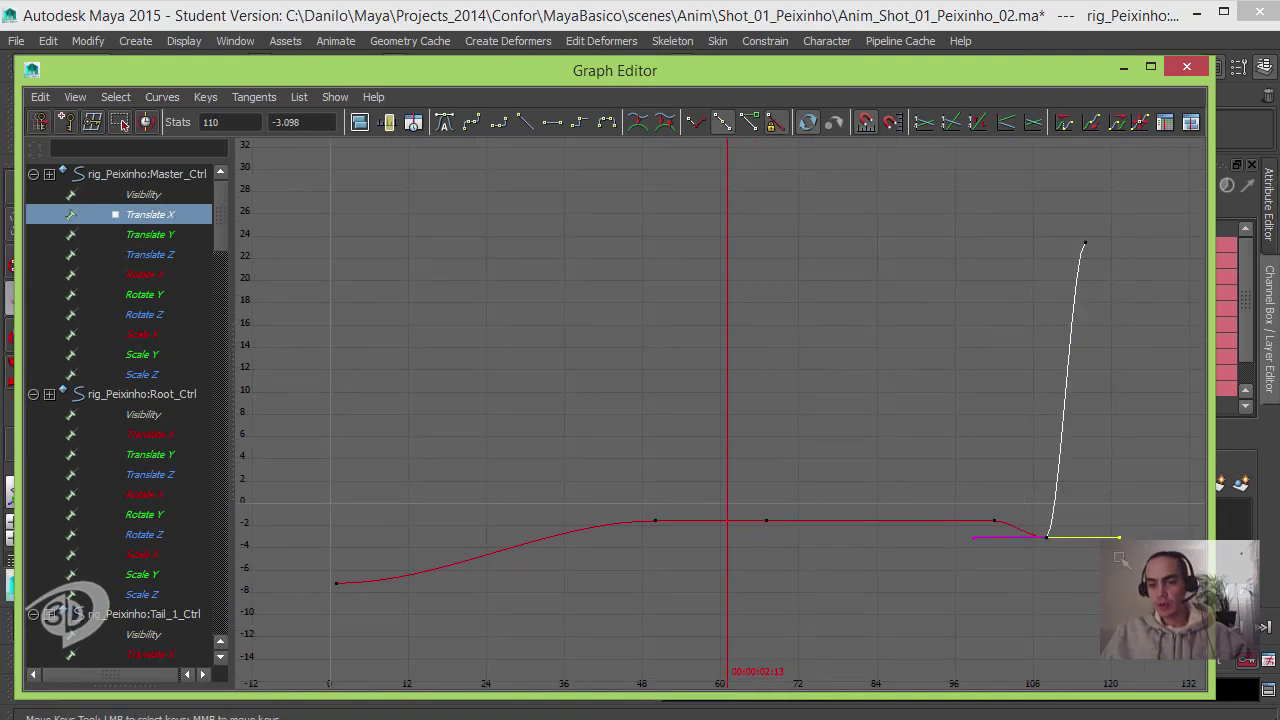
middle_click_drag(1118, 556, 1124, 410)
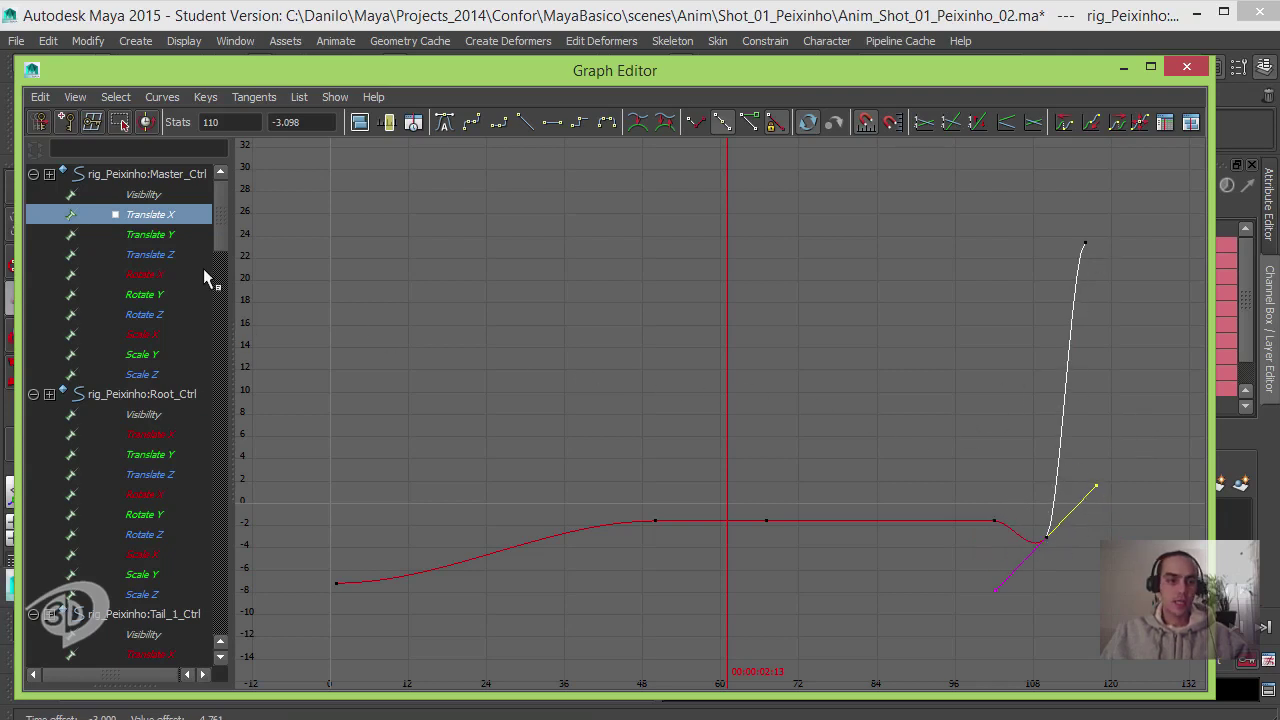
- Isolate the Master_Ctrl Translate Y curve and steepen the tangent of its key at frame 110
left_click(160, 234)
key("f")
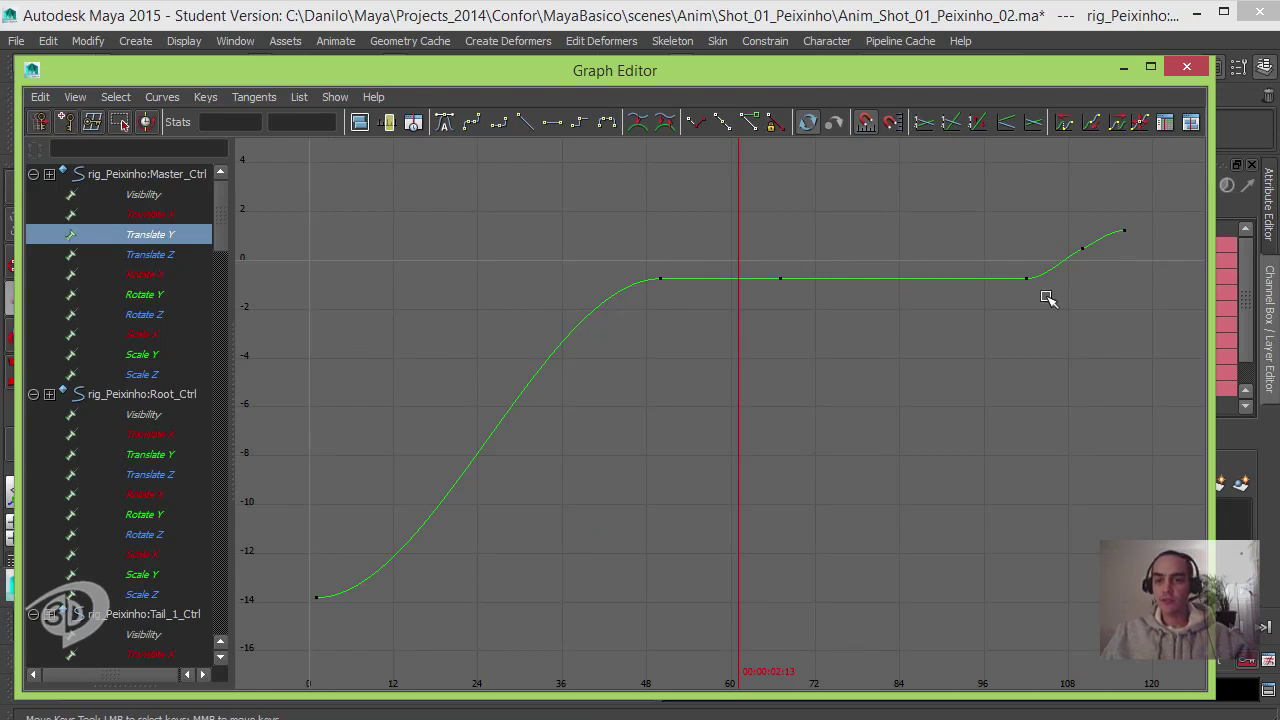
left_click_drag(1069, 234, 1109, 290)
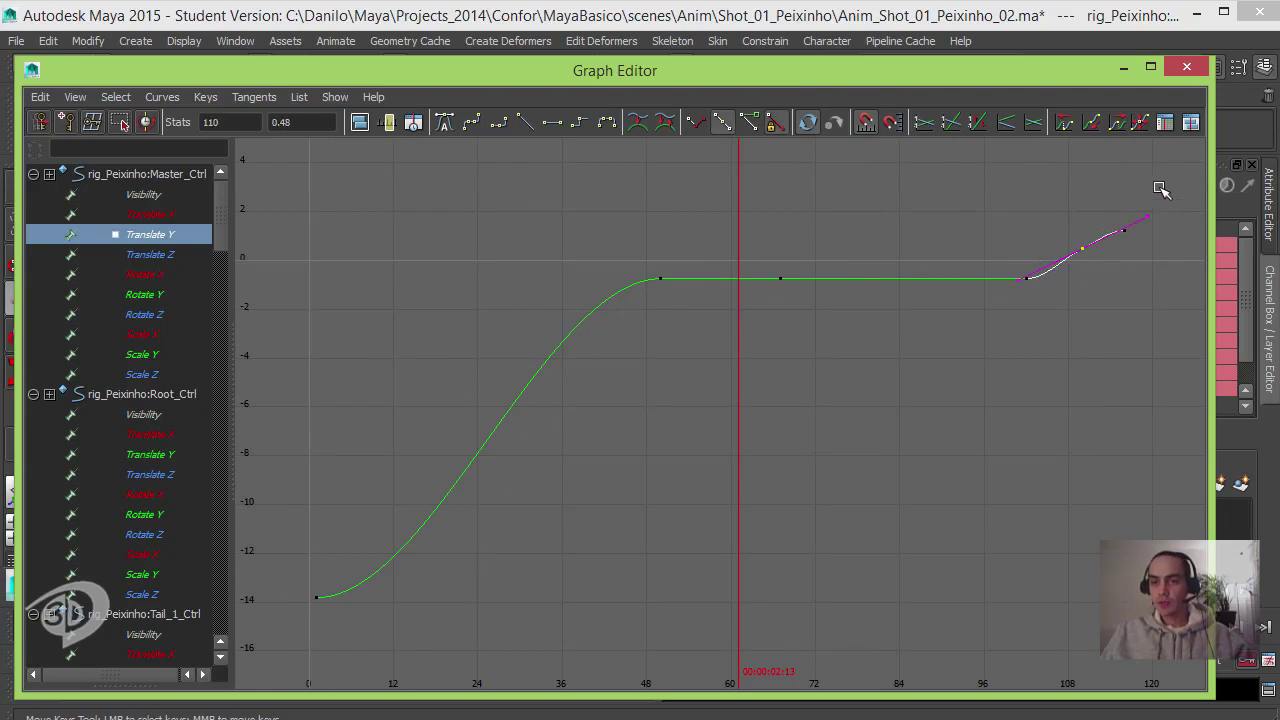
left_click_drag(1139, 225, 1139, 225)
middle_click_drag(1171, 186, 987, 313)
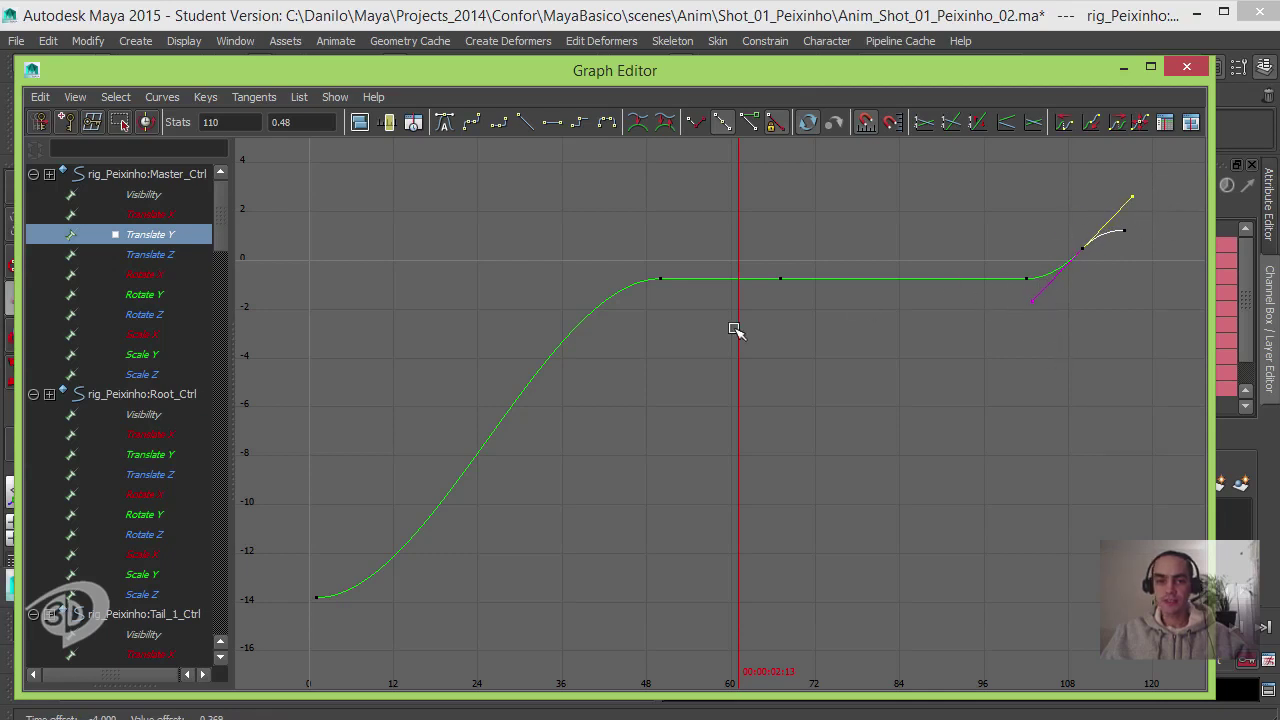
- Tilt the tangent of the Master_Ctrl Translate Z key at frame 110 upward and check the curve around frame 50
left_click(192, 256)
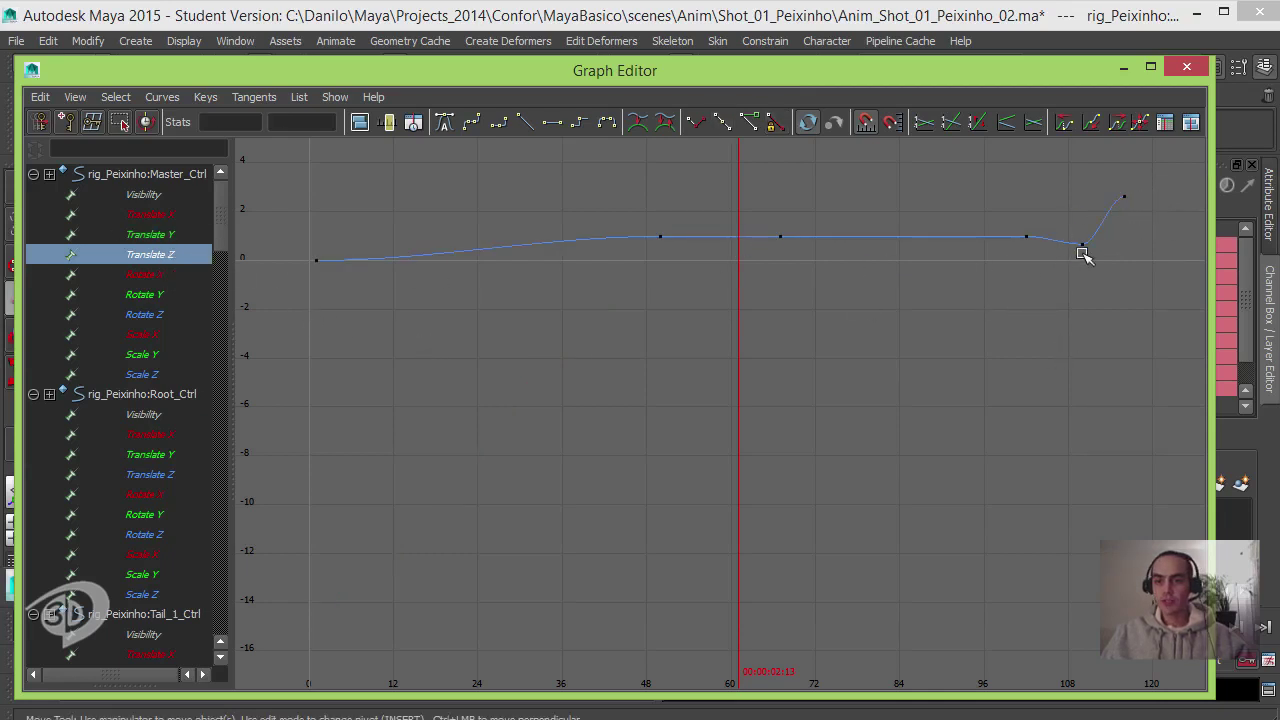
left_click_drag(1051, 266, 1105, 230)
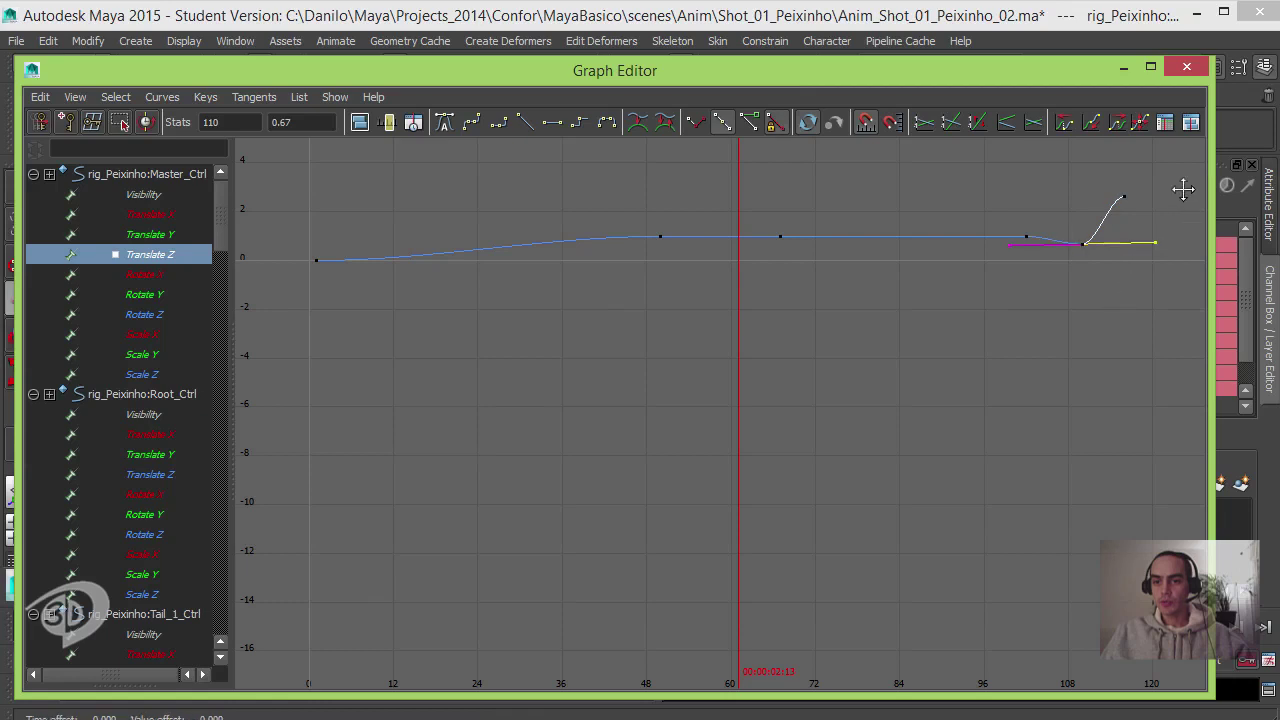
middle_click_drag(1183, 189, 1171, 186)
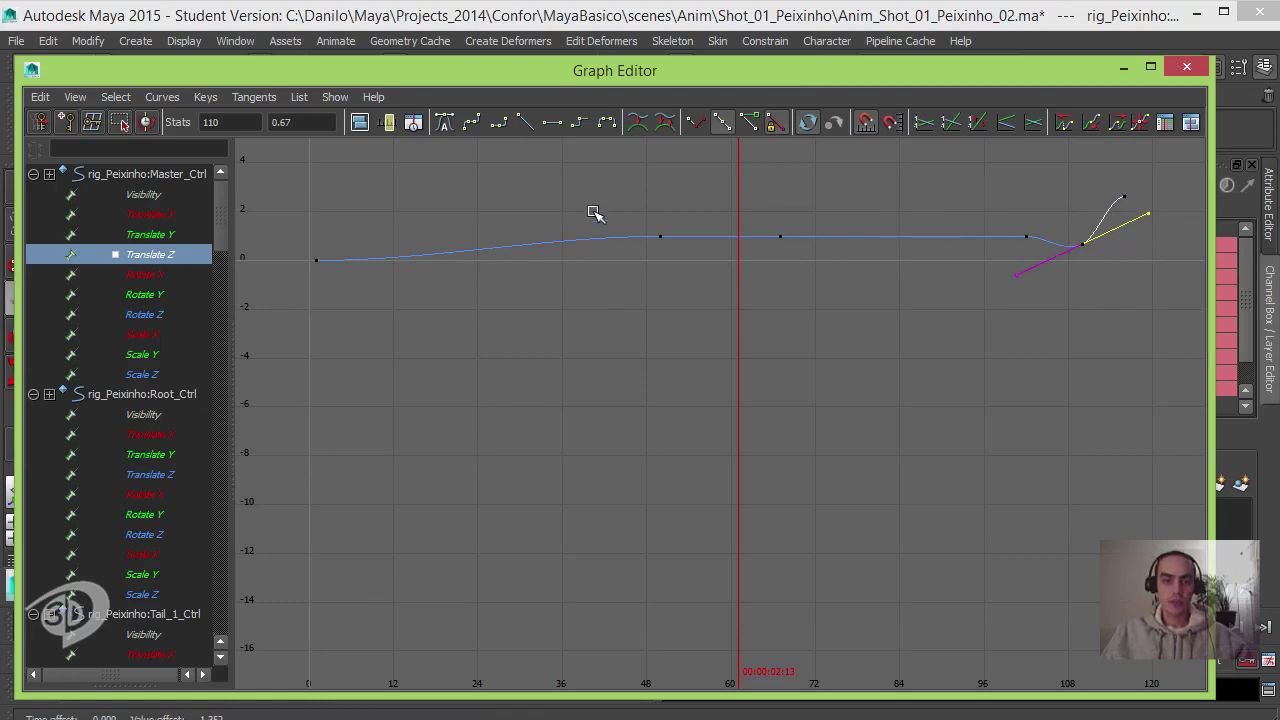
left_click_drag(600, 182, 673, 283)
key("f")
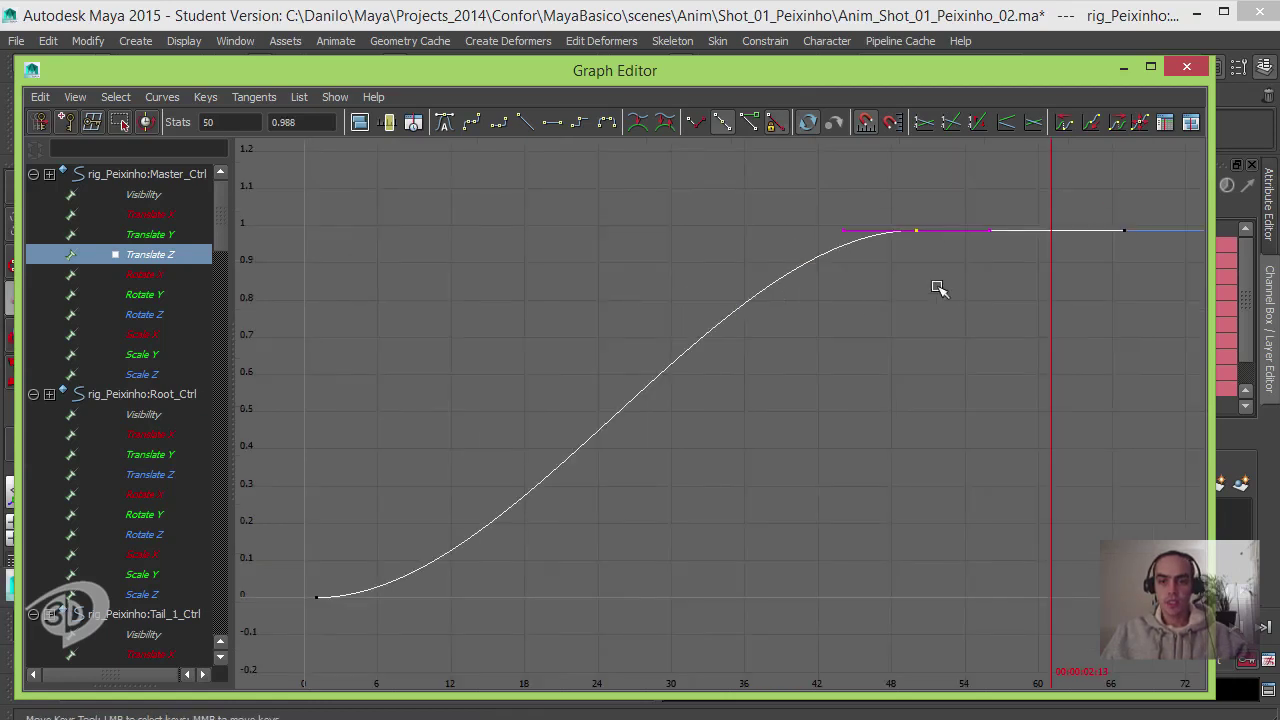
- On the Master_Ctrl Rotate X curve, tilt the tangents of the keys at frames 50 and 110 downward
left_click(161, 275)
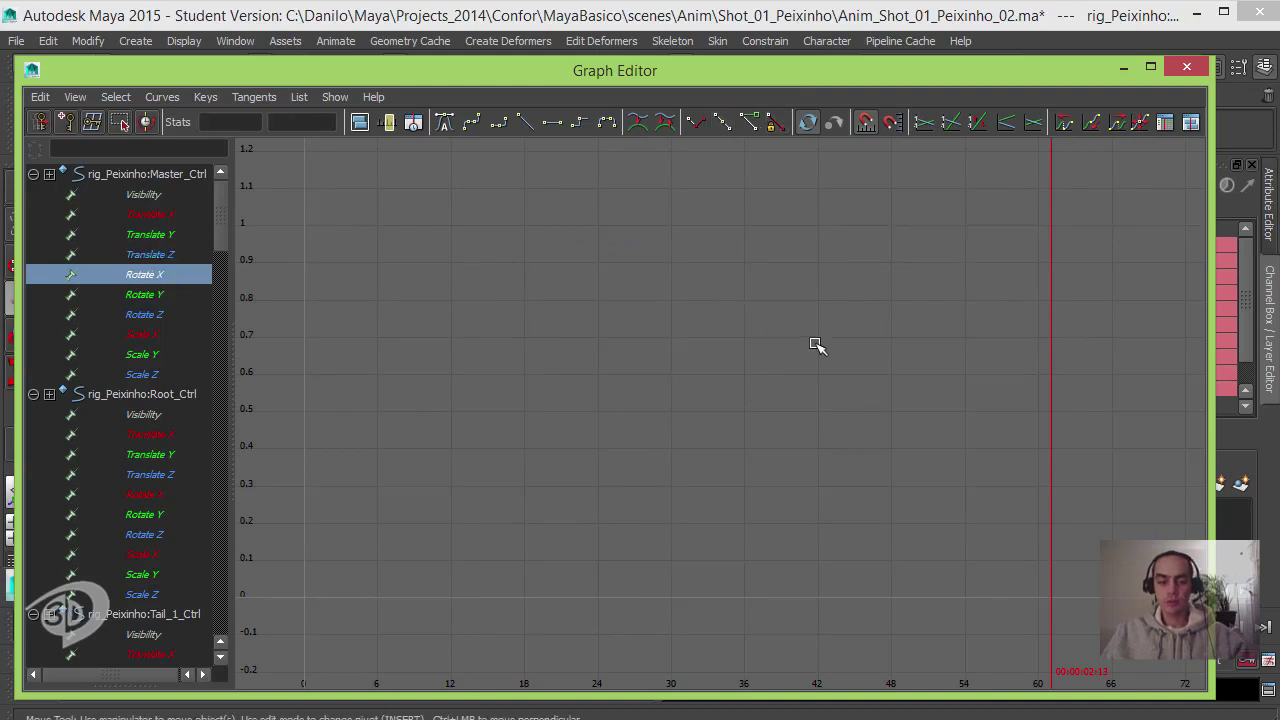
key("f")
left_click(663, 228)
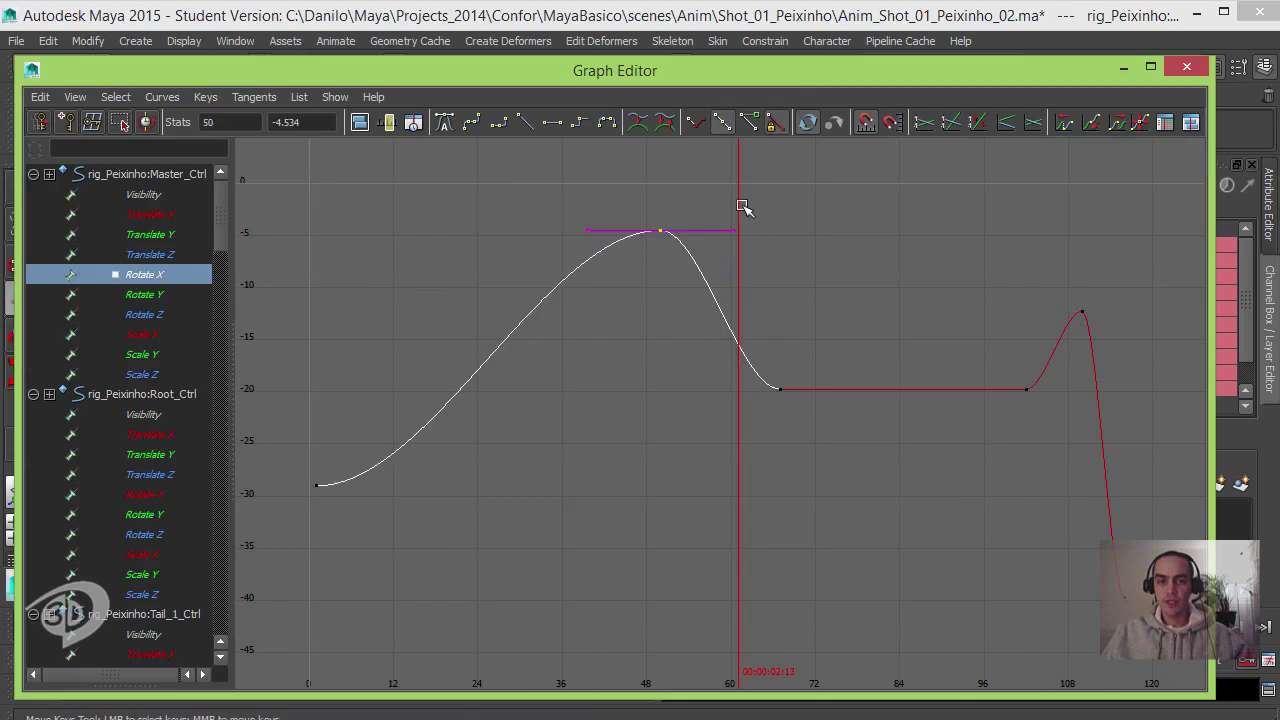
left_click_drag(743, 206, 716, 282)
middle_click_drag(757, 257, 787, 254)
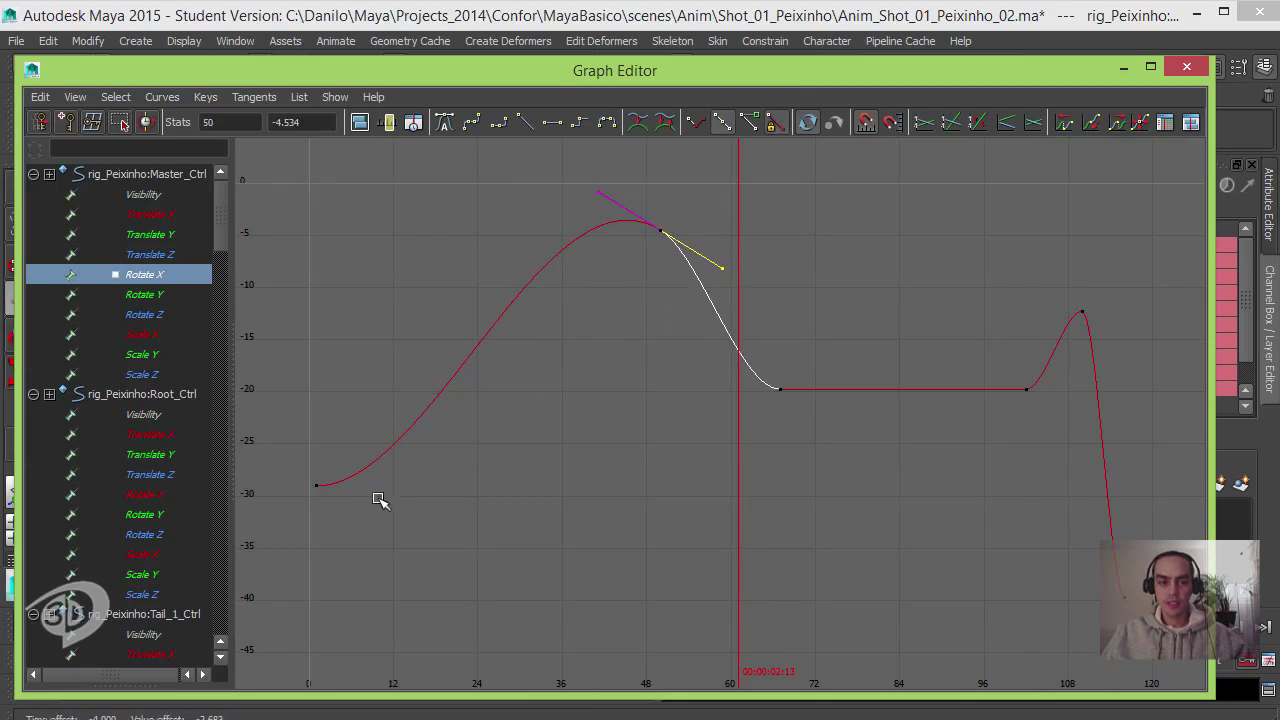
left_click(1082, 312)
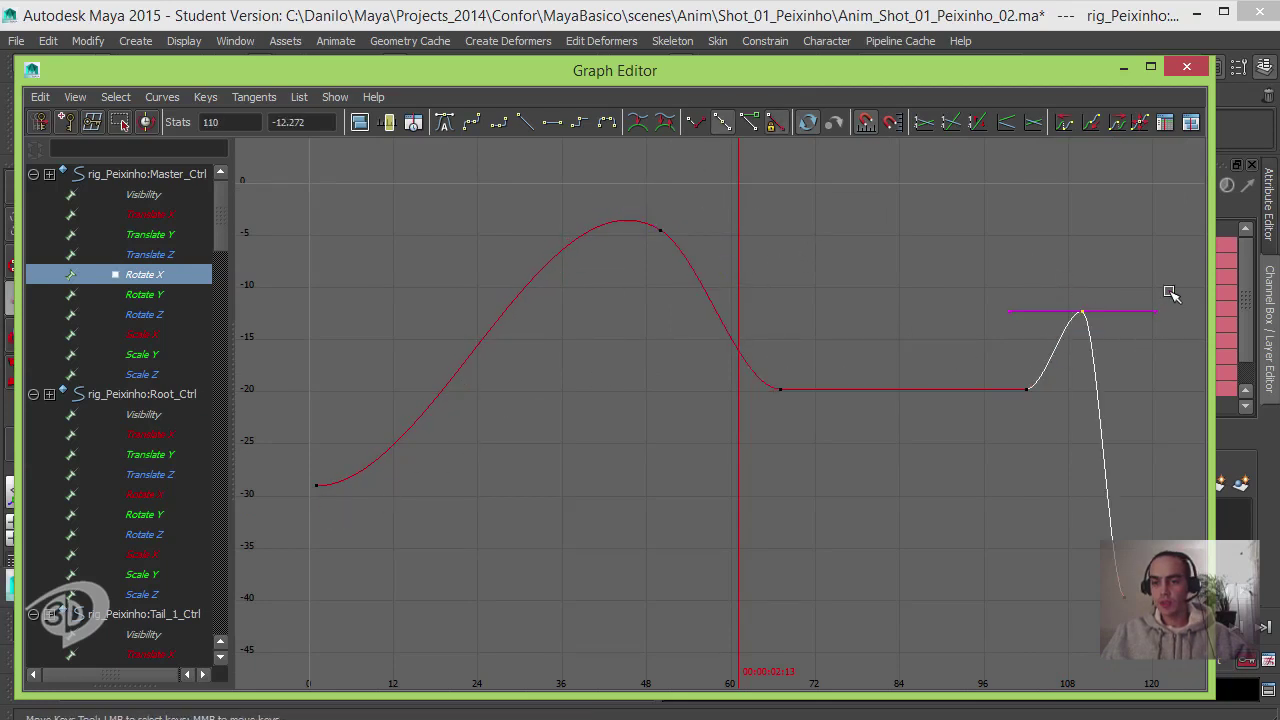
left_click_drag(1168, 291, 1134, 346)
middle_click_drag(1134, 346, 929, 395)
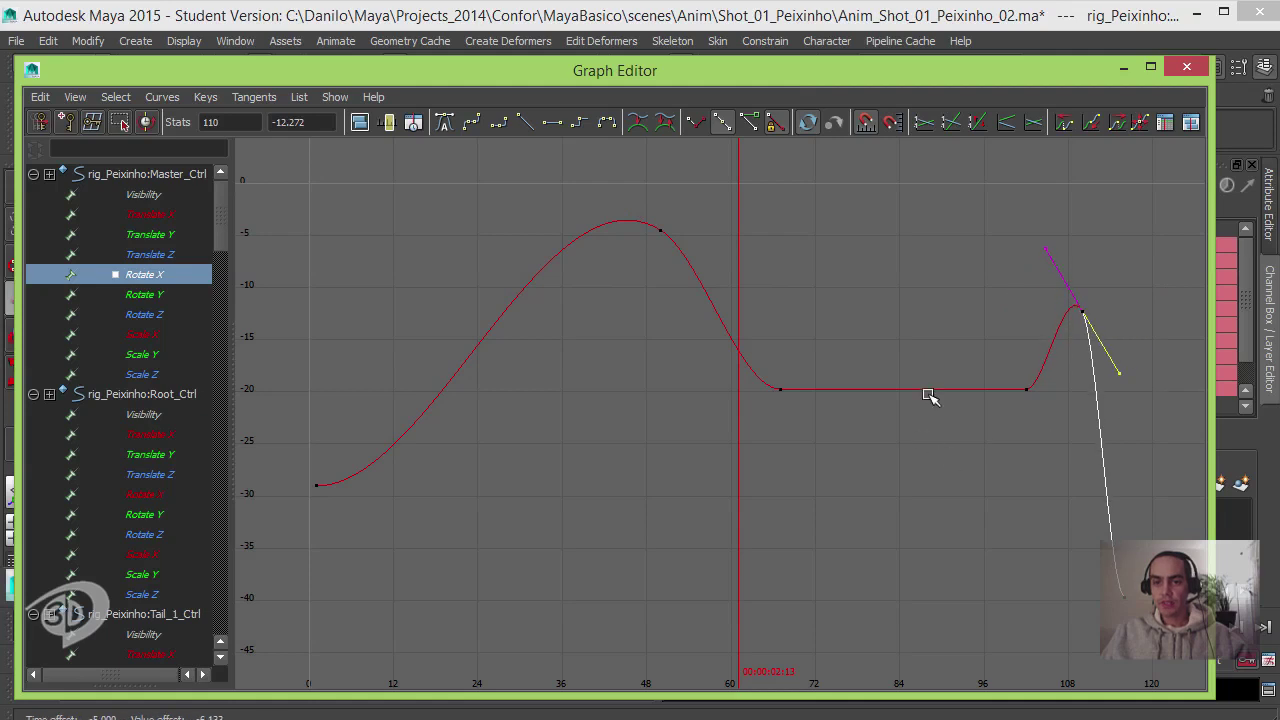
- Isolate the Master_Ctrl Rotate Y curve and tilt the tangent of its key at frame 110 upward
key("Down")
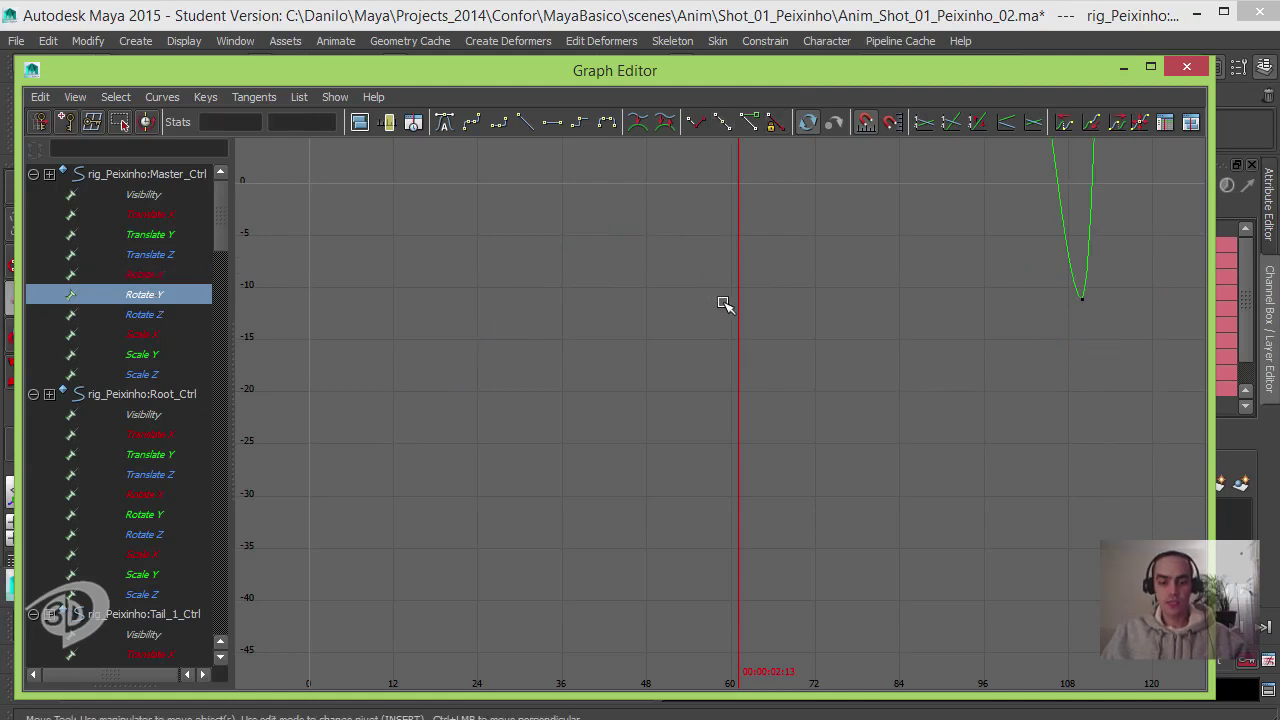
key("f")
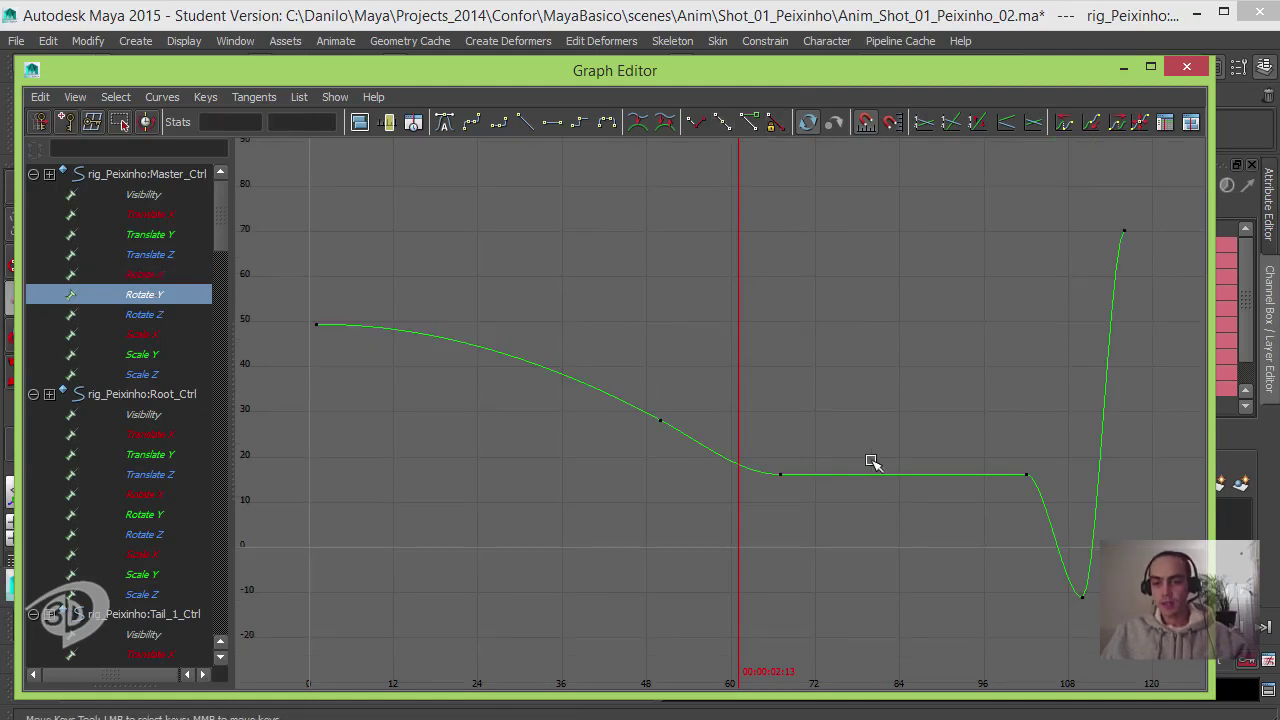
left_click(1082, 597)
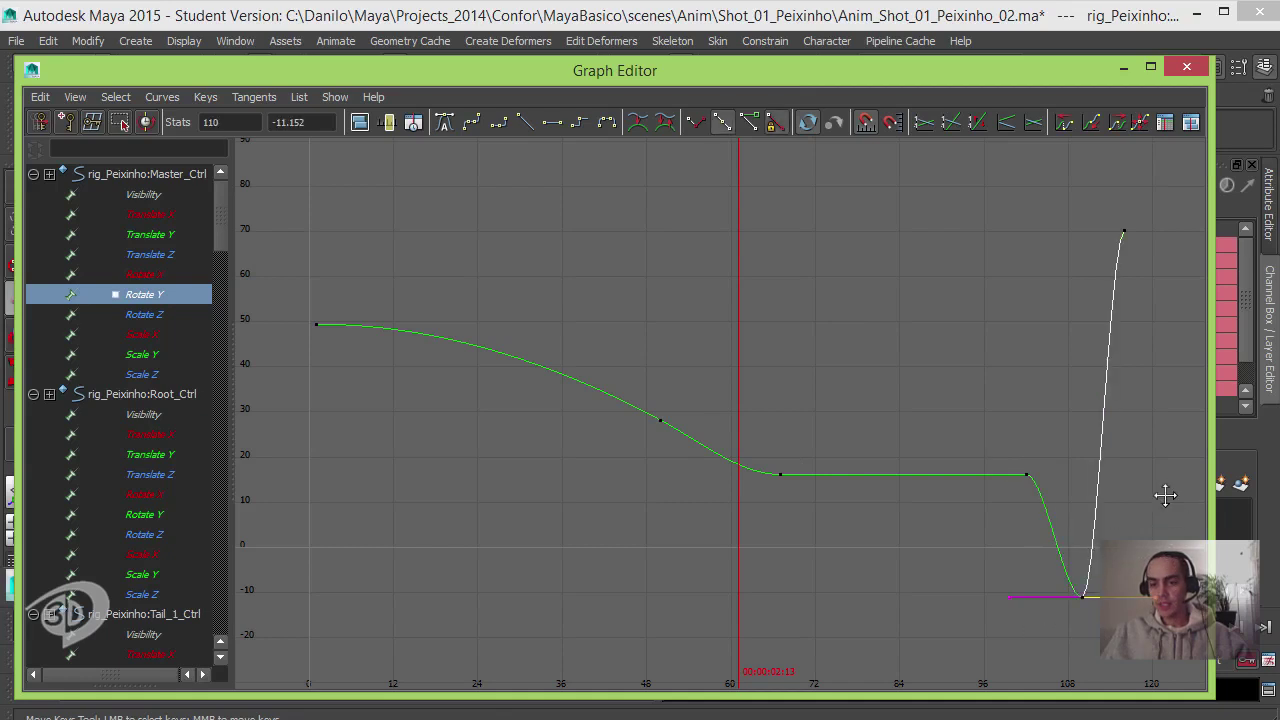
middle_click_drag(1165, 495, 1146, 455)
- Isolate the Master_Ctrl Rotate Z curve and tilt the tangent of its key at frame 110 downward
key("Down")
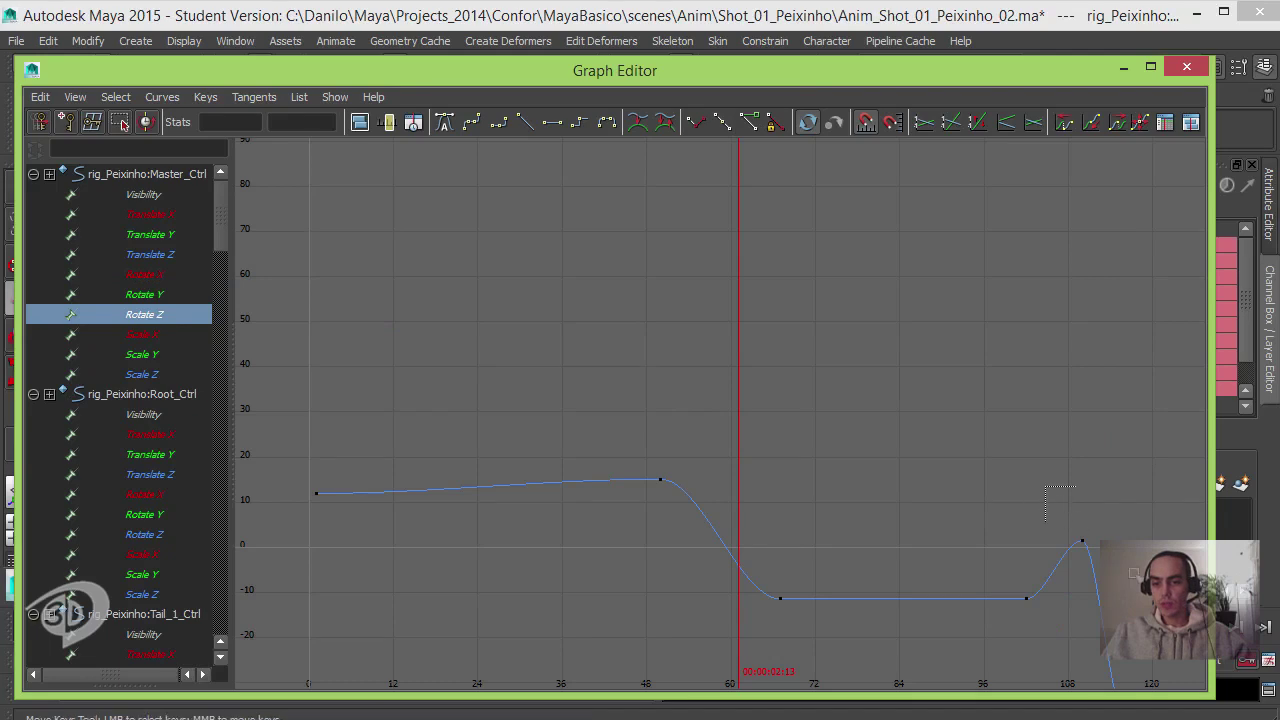
left_click(1082, 541)
middle_click_drag(1082, 541, 1002, 422, "alt")
middle_click_drag(1093, 352, 1088, 426)
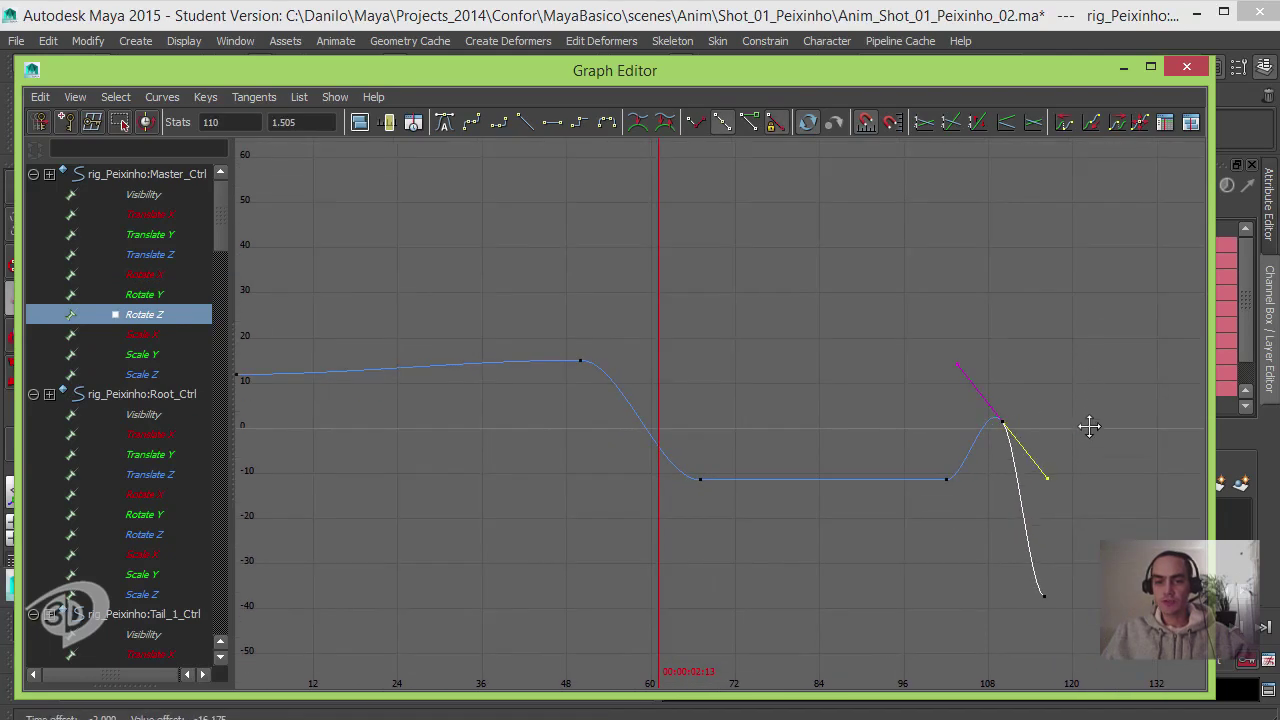
middle_click_drag(619, 315, 803, 304, "alt")
scroll(803, 304, "up", 2)
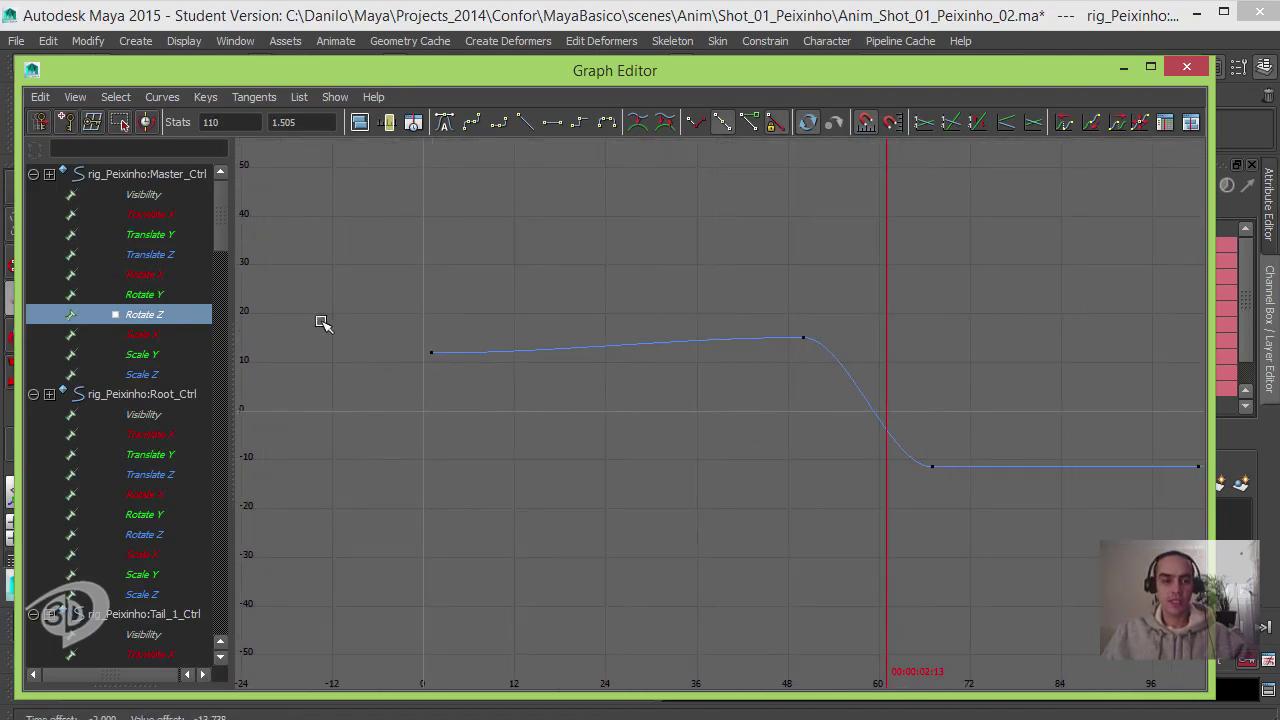
- Examine the Master_Ctrl Scale X curve, the Root_Ctrl curves through Scale Y, and the Tail_1_Ctrl translate curves for tangents needing adjustment
left_click(150, 334)
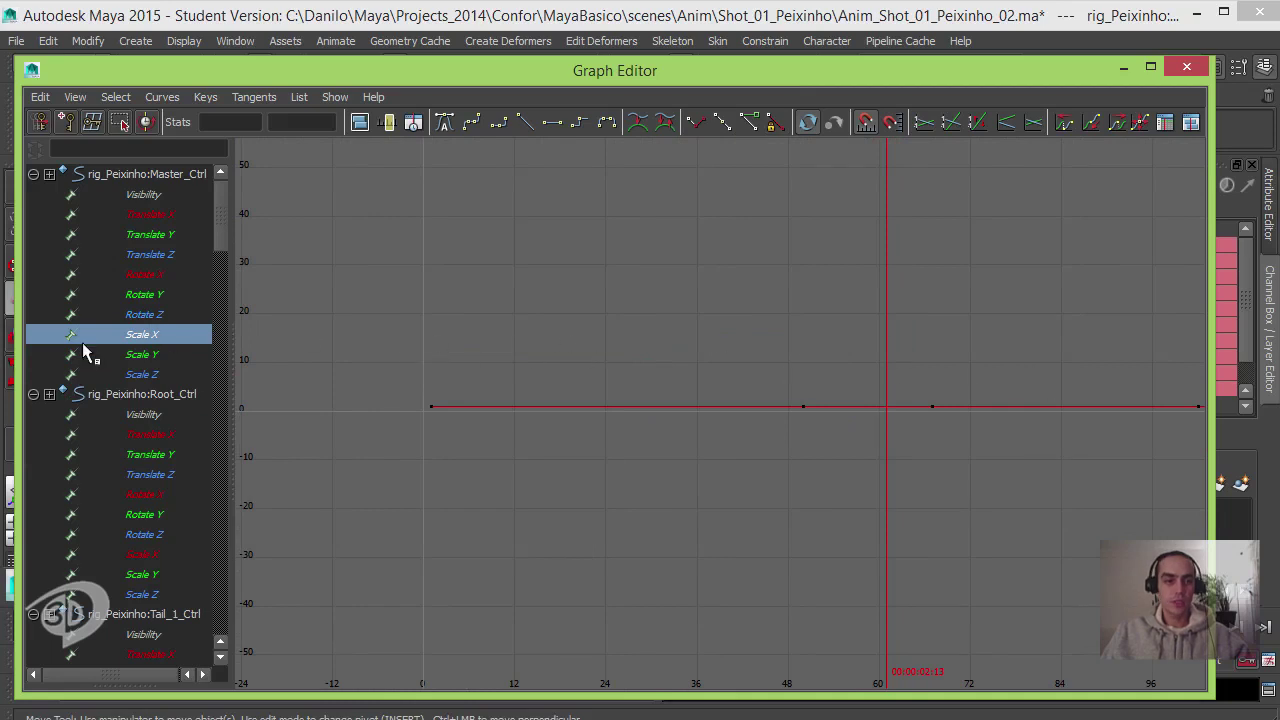
left_click(155, 440)
key("f")
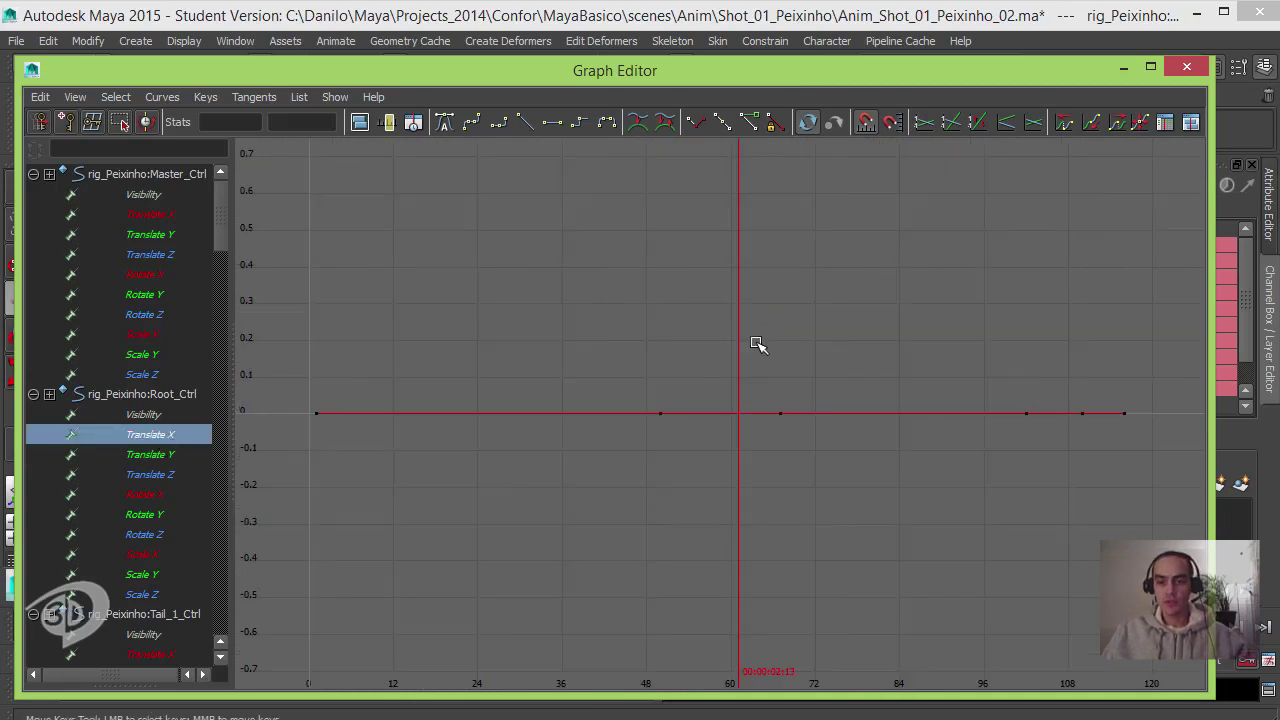
left_click(172, 452)
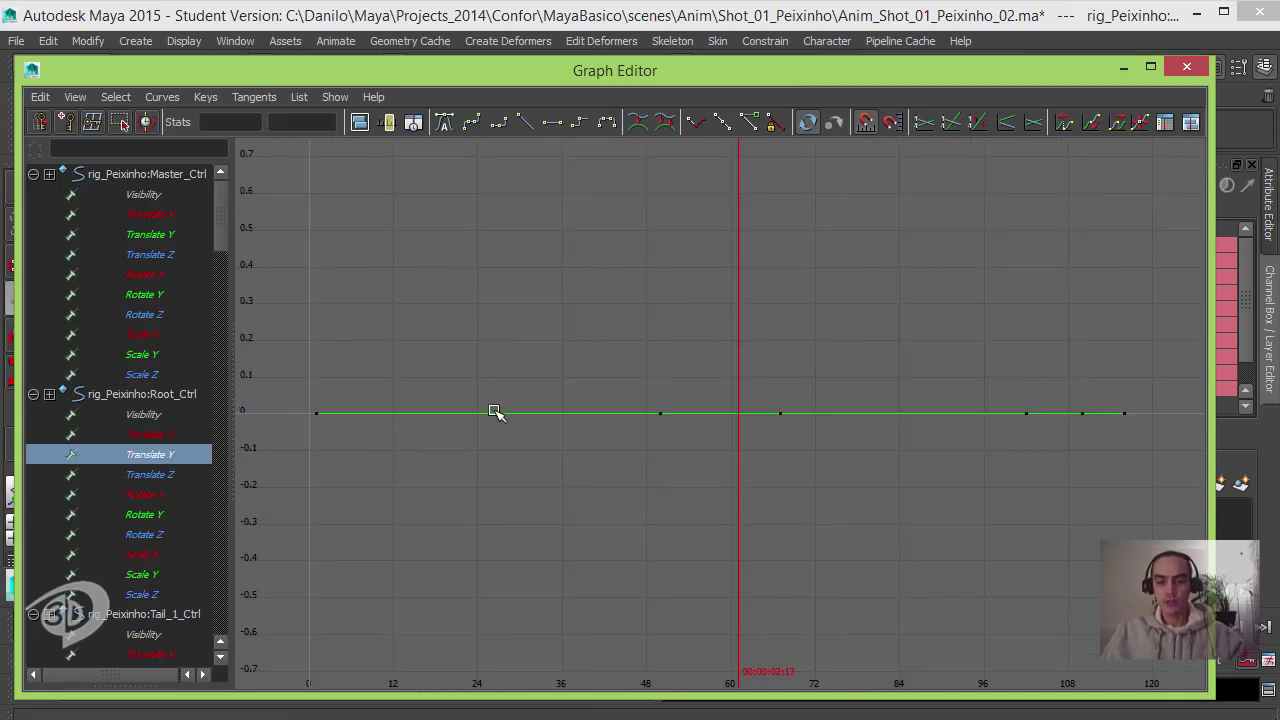
left_click(184, 472)
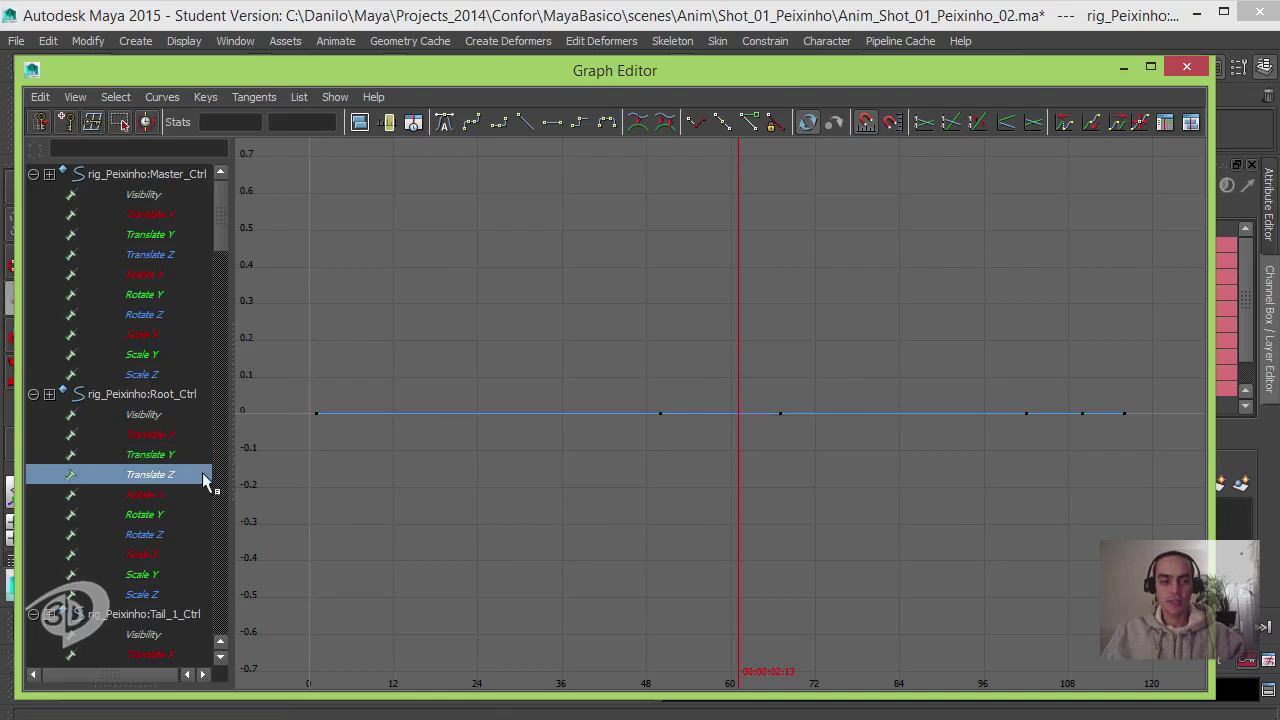
left_click(150, 494)
left_click(170, 514)
left_click(164, 534)
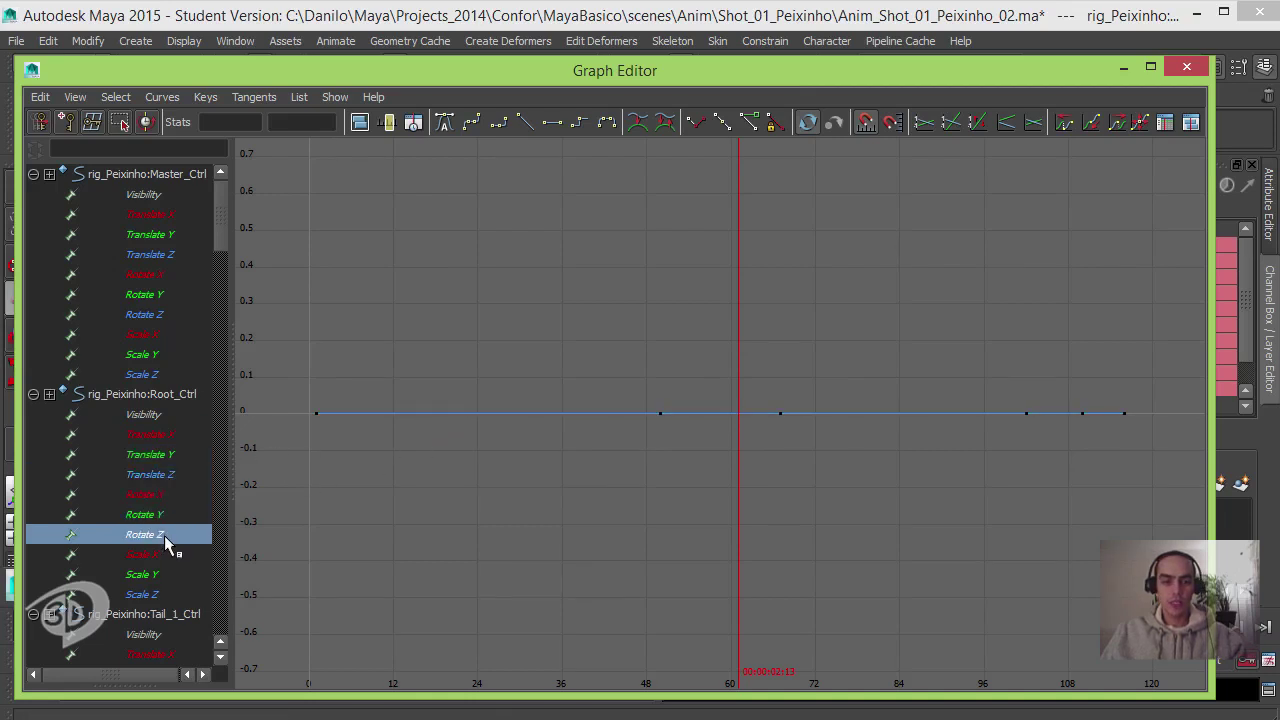
left_click(159, 555)
left_click(162, 574)
key("f")
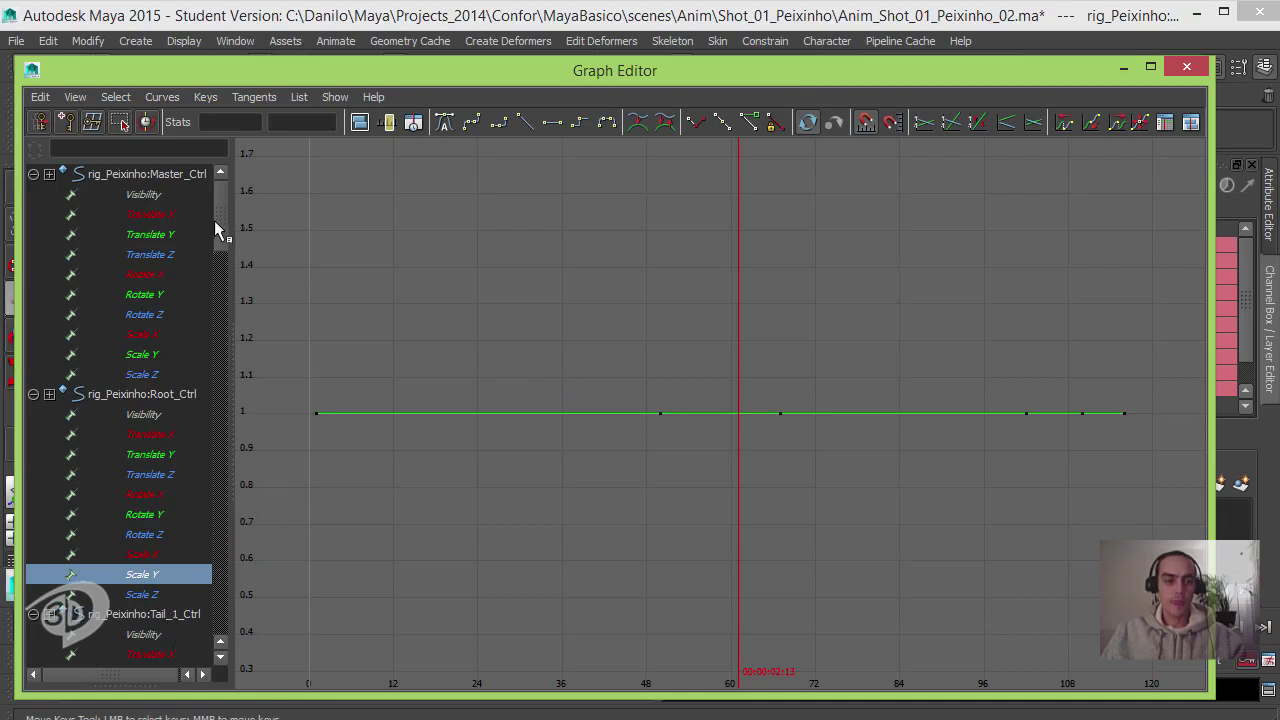
left_click_drag(215, 223, 211, 268)
left_click(164, 334)
key("f")
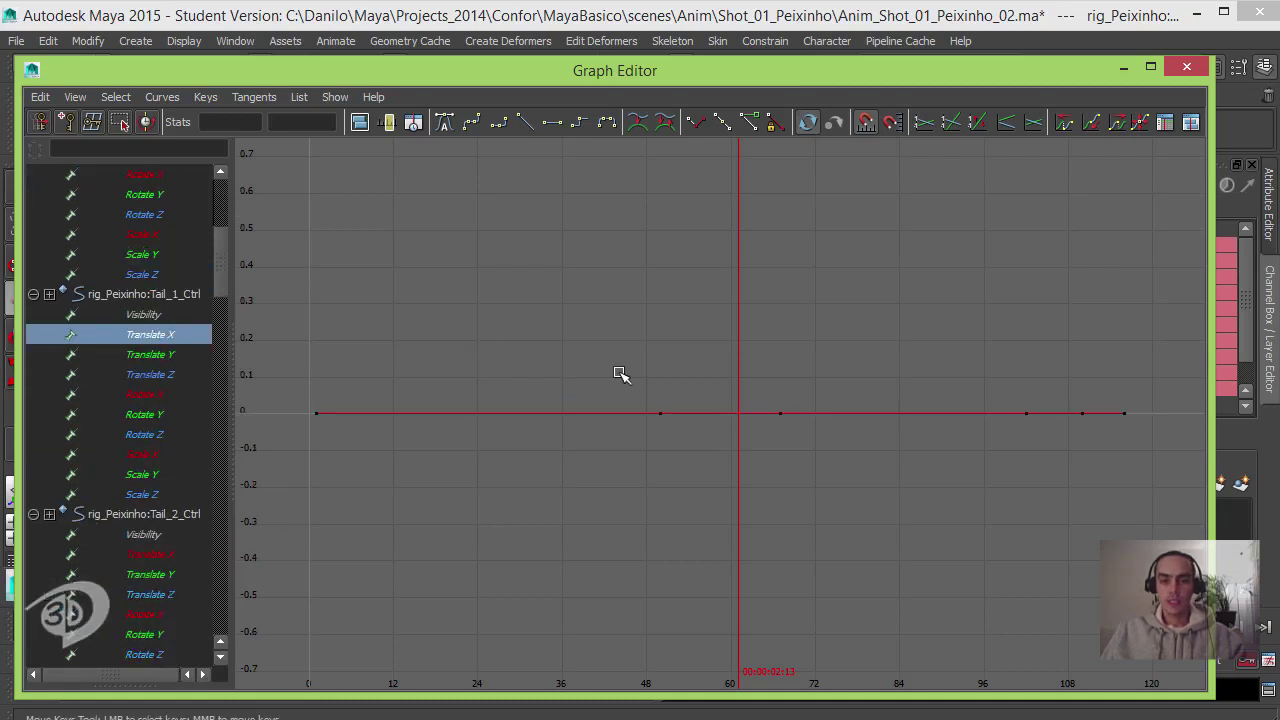
left_click(163, 355)
left_click(160, 374)
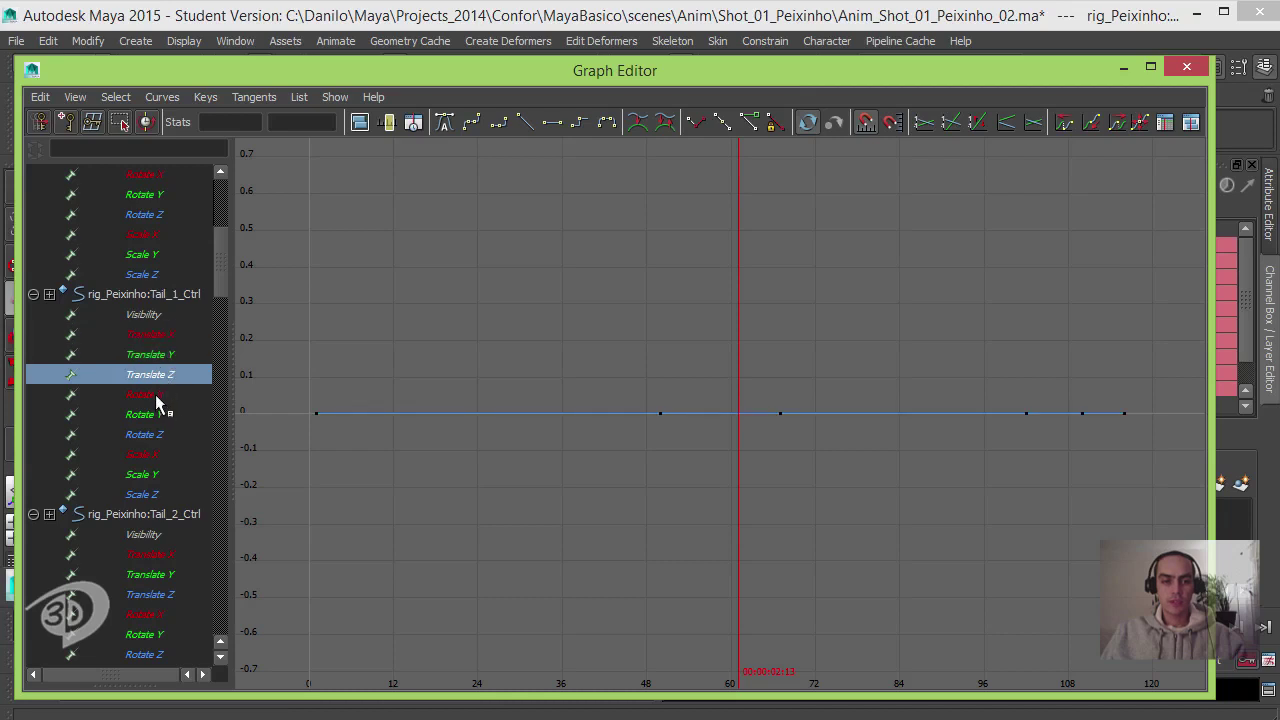
- On the Tail_1_Ctrl Rotate X curve, steepen the tangent at frame 50 and tilt the one at frame 67 slightly downward
left_click(156, 394)
left_click(160, 414)
left_click(166, 395)
key("f")
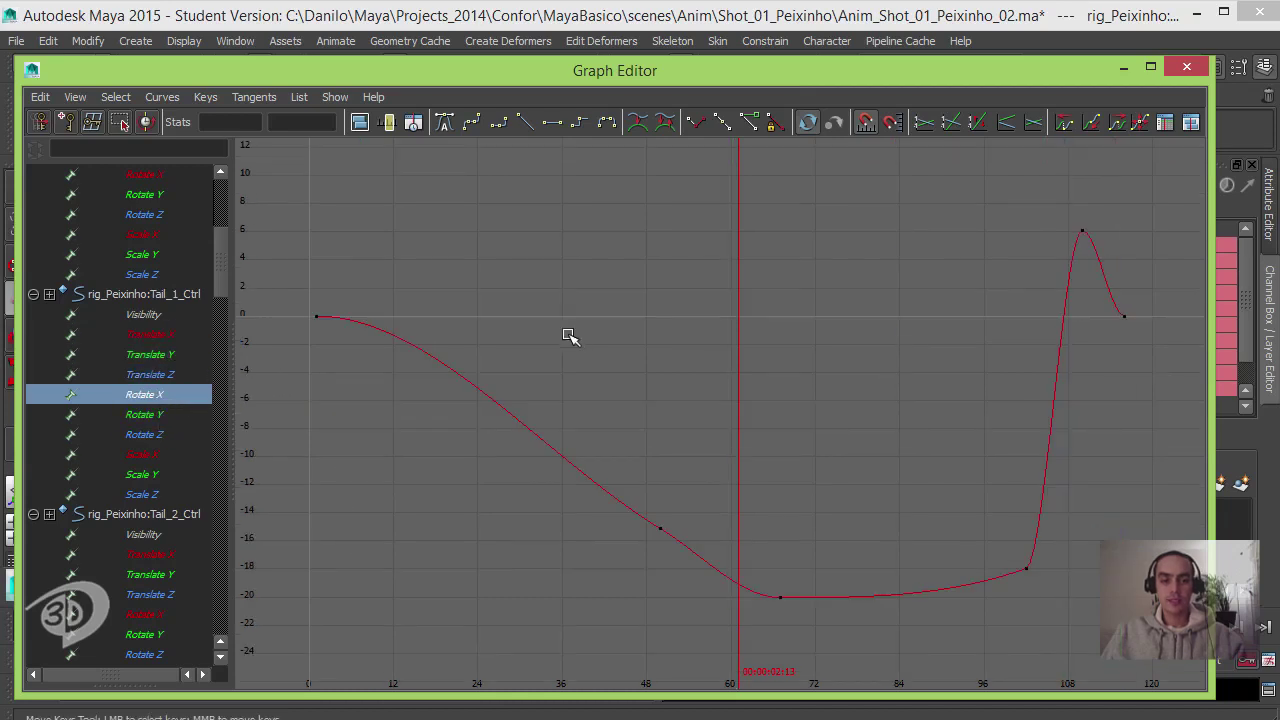
scroll(726, 380, "down", 2)
left_click(686, 482)
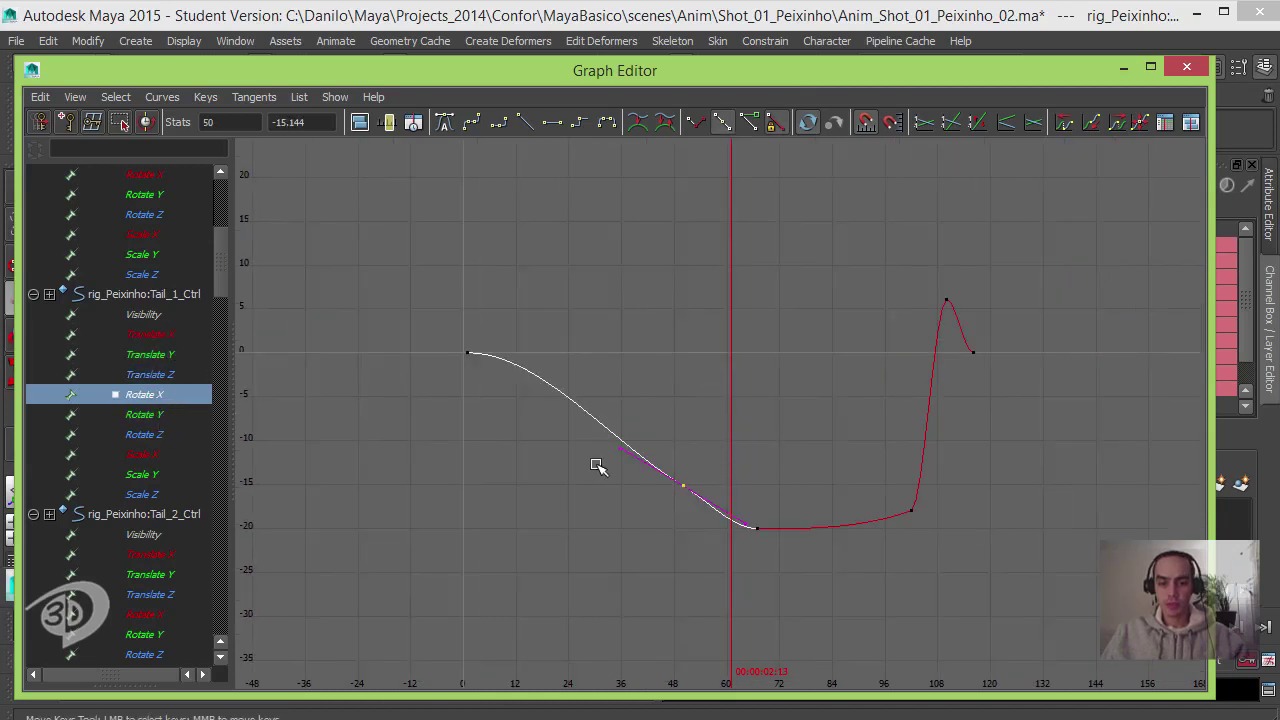
left_click(622, 446)
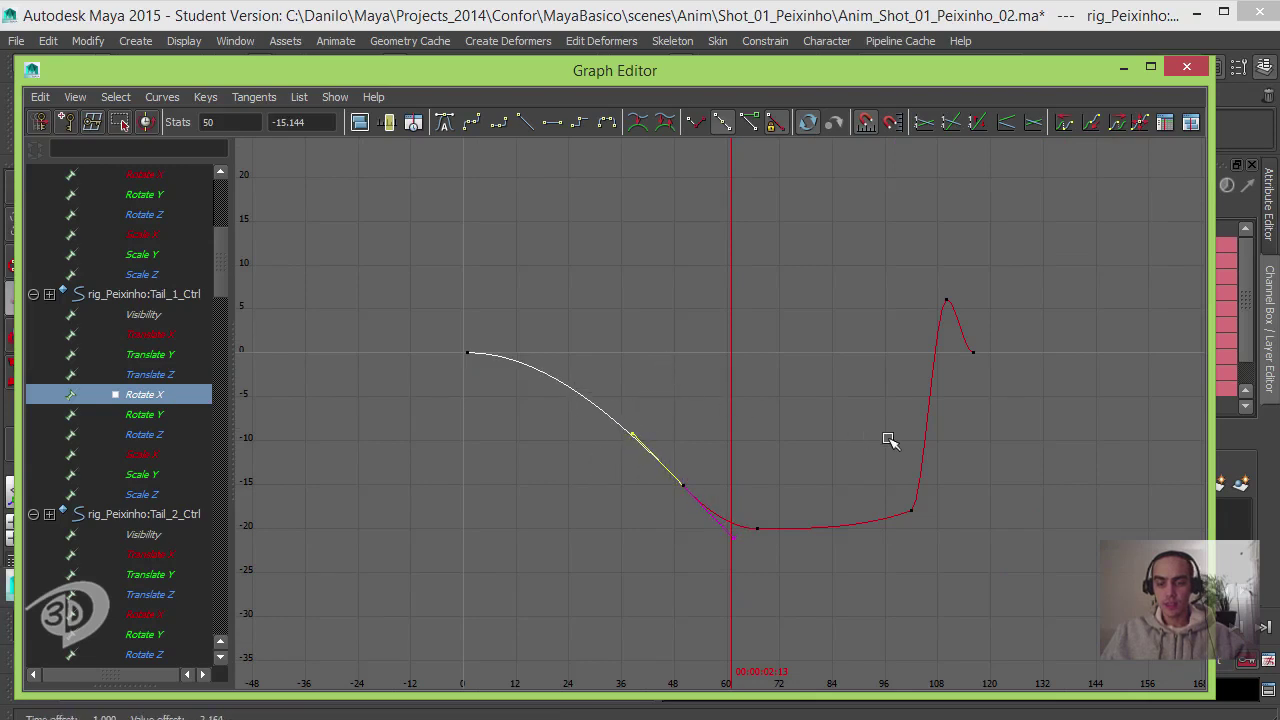
left_click(757, 527)
left_click(829, 528)
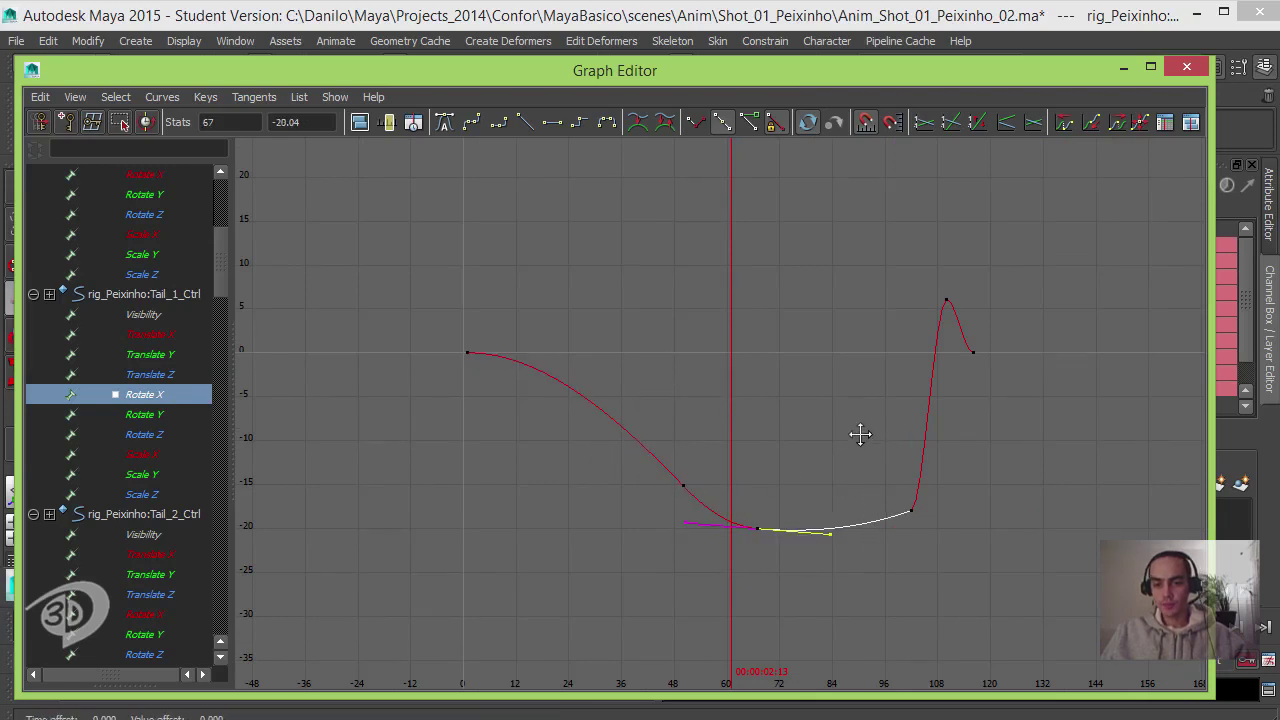
middle_click_drag(857, 434, 861, 438)
- Tilt the tangents of the Tail_1_Ctrl Rotate X keys at frames 102 and 110 upward
left_click(911, 510)
left_click(986, 480)
middle_click_drag(992, 476, 1012, 450)
left_click(946, 300)
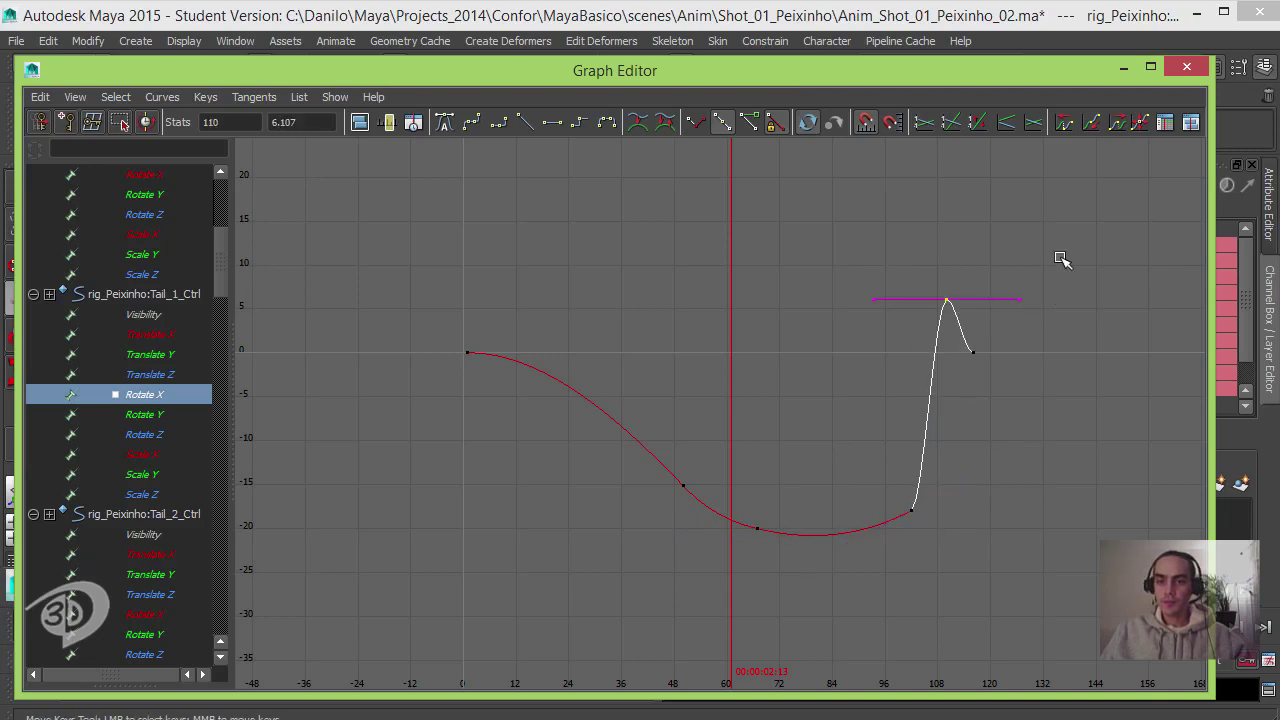
left_click(1019, 300)
middle_click_drag(1069, 300, 1056, 273)
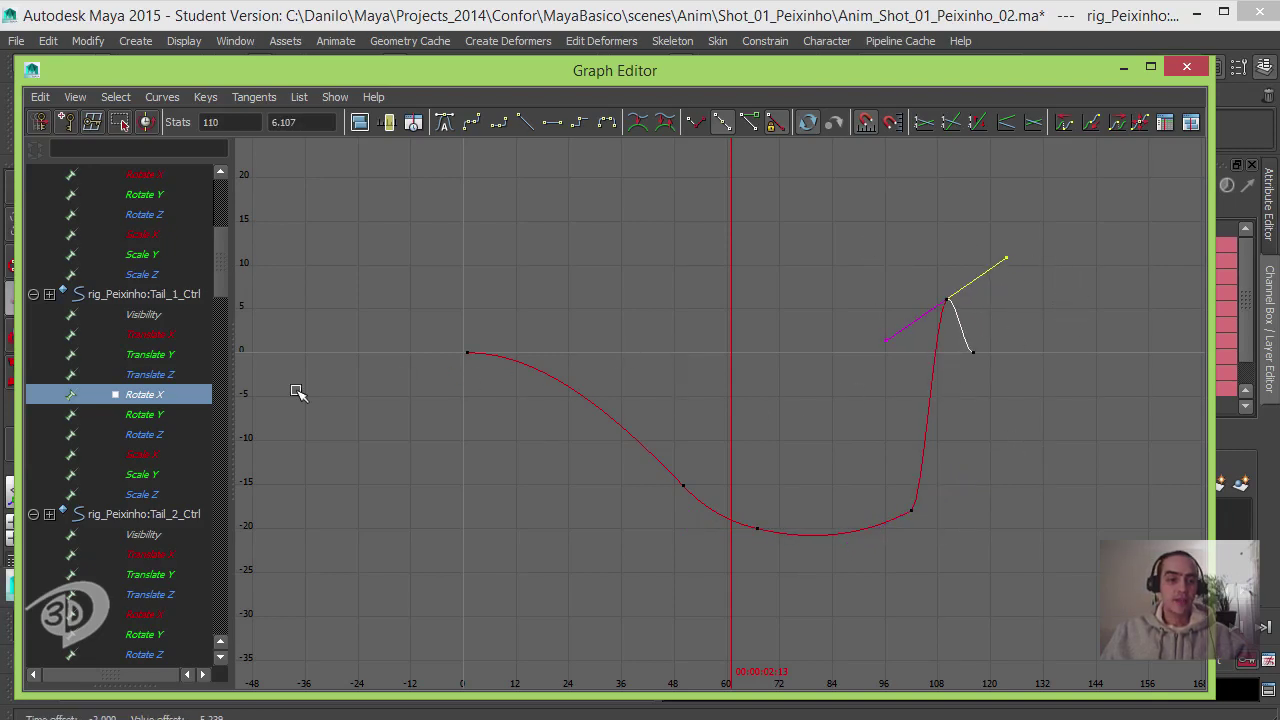
- Isolate the Tail_1_Ctrl Rotate Y curve and tilt the tangents of its keys at frames 50 and 67 downward
left_click(140, 414)
left_click_drag(640, 201, 710, 252)
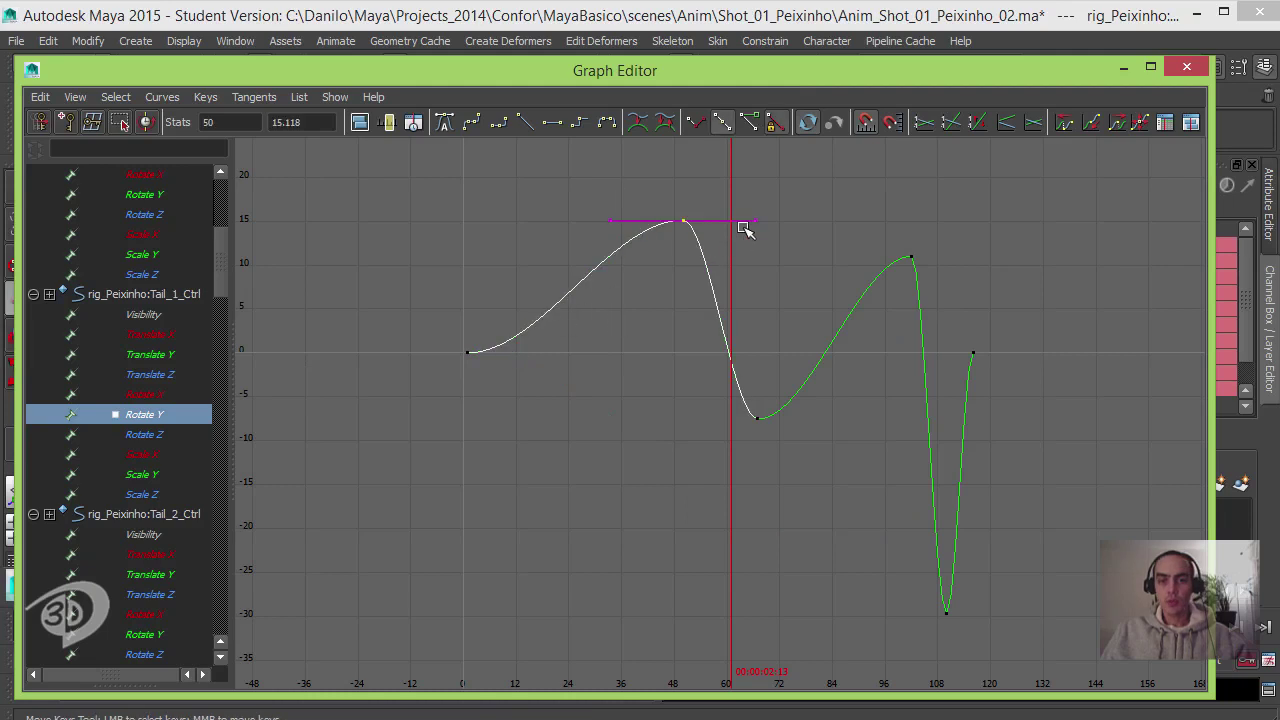
left_click_drag(805, 188, 726, 266)
middle_click_drag(800, 232, 792, 380)
left_click_drag(792, 380, 740, 455)
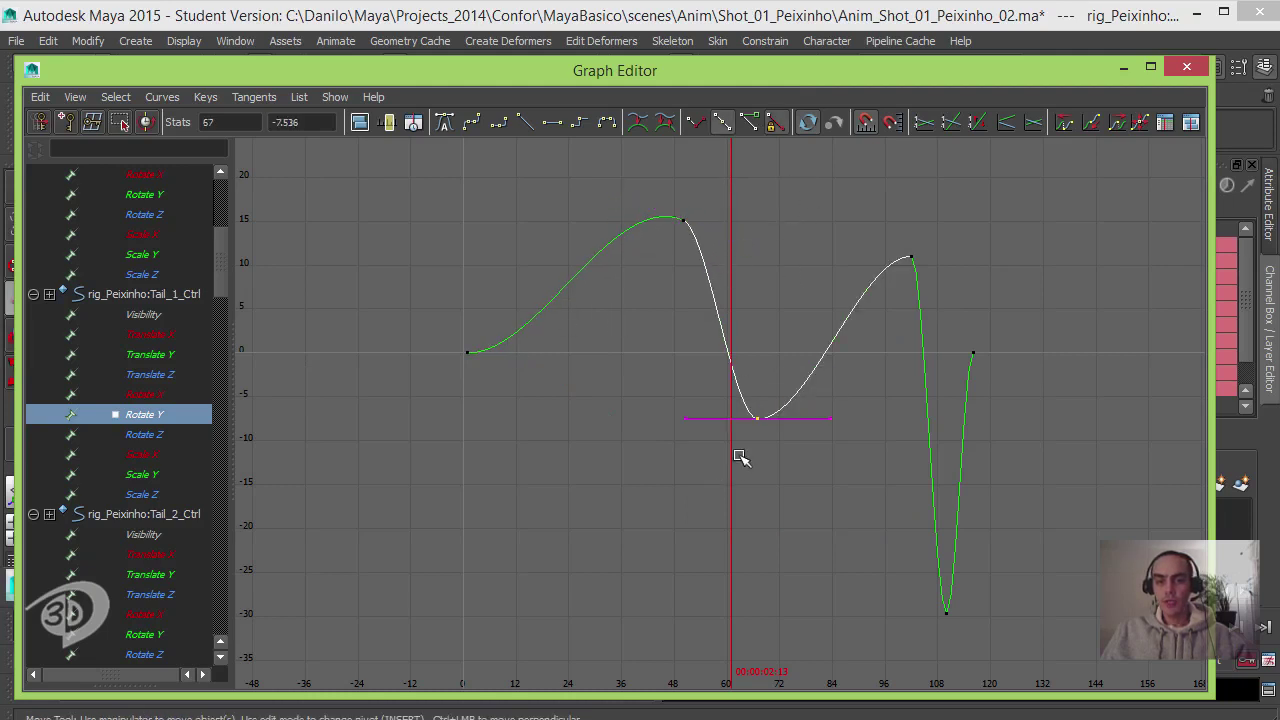
left_click_drag(850, 458, 822, 391)
middle_click_drag(869, 380, 864, 418)
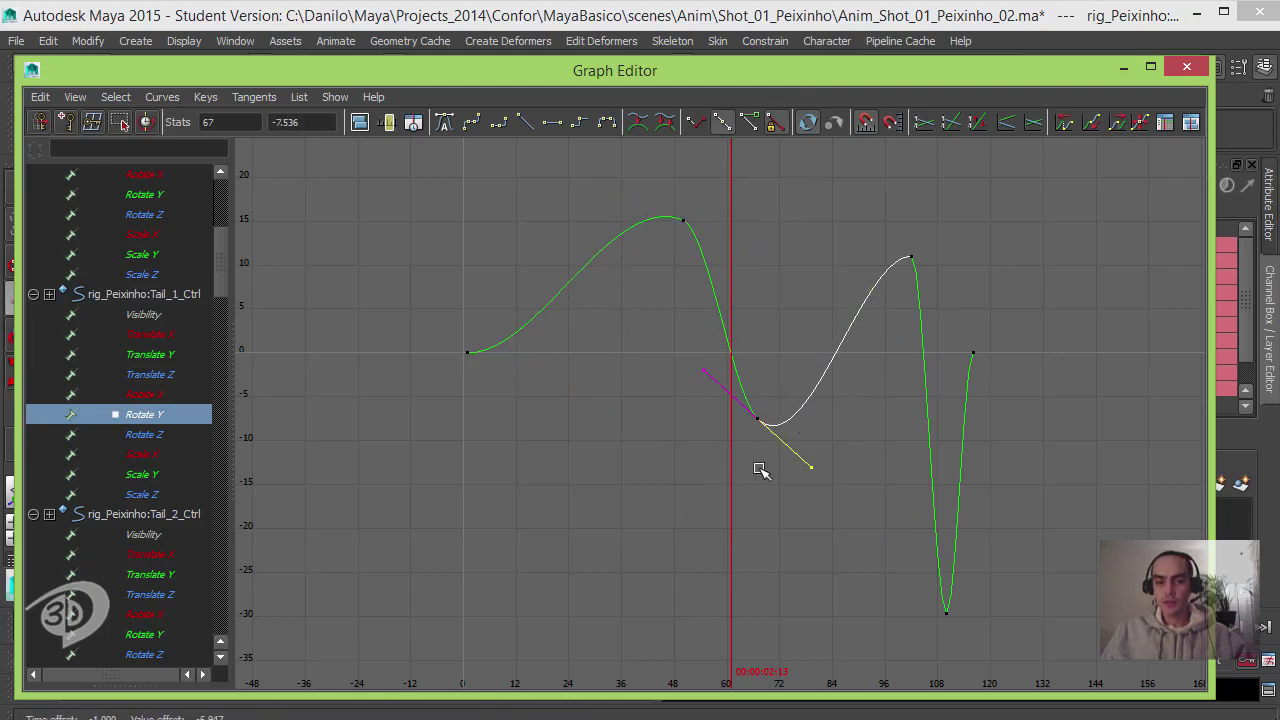
- Tilt the tangents of the Tail_1_Ctrl Rotate Y keys at frames 102 and 110 downward
left_click_drag(957, 215, 898, 296)
left_click_drag(1020, 237, 966, 278)
middle_click_drag(1031, 282, 1022, 322)
left_click_drag(1034, 666, 1036, 664)
left_click_drag(1082, 557, 990, 666)
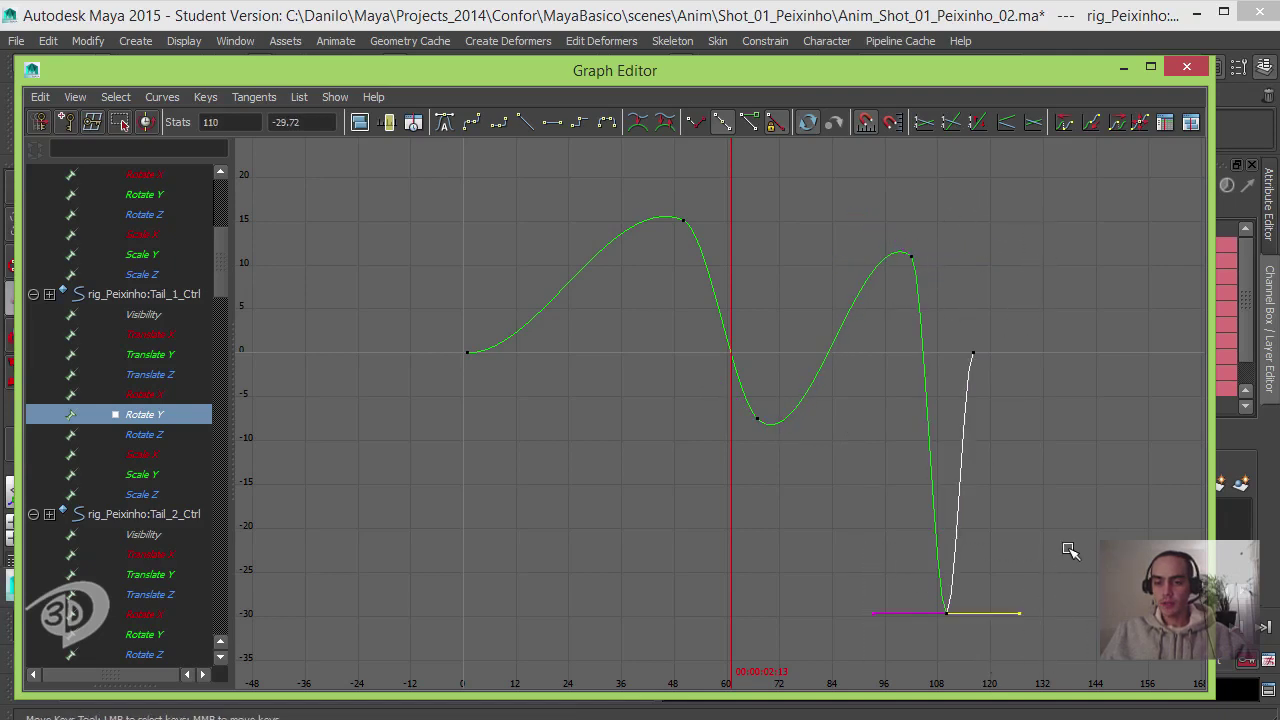
middle_click_drag(1069, 549, 1048, 589)
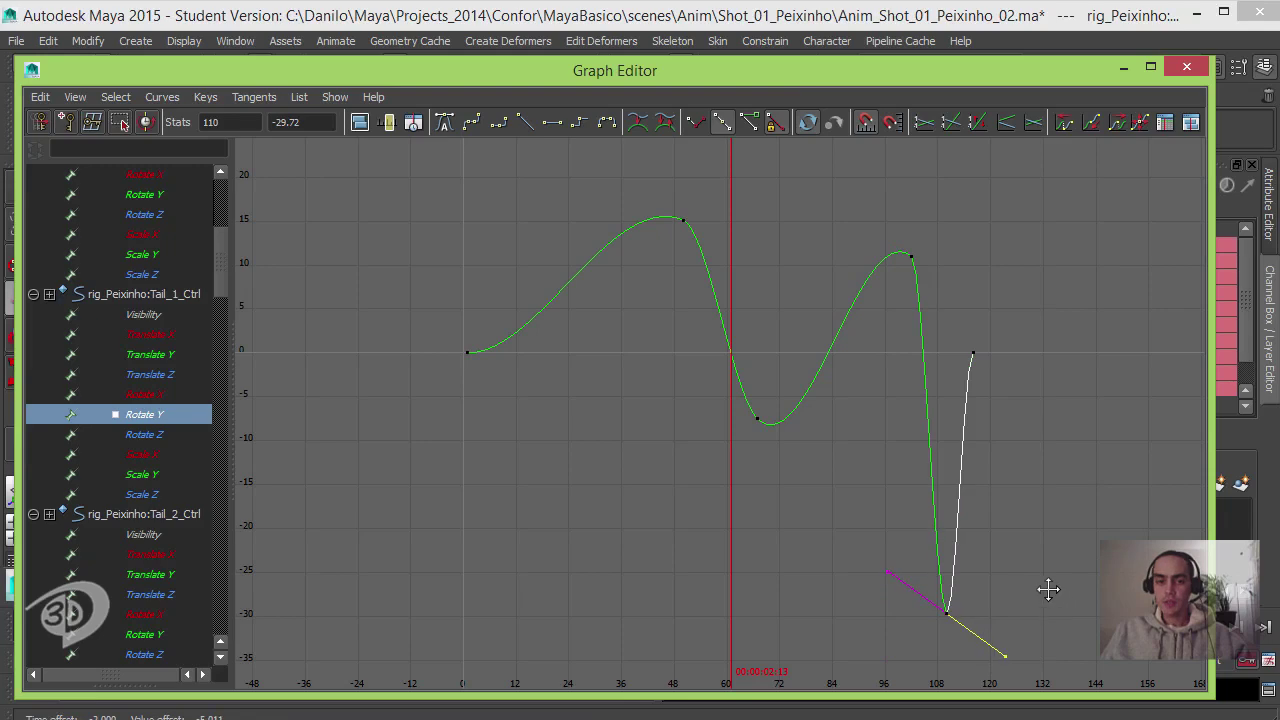
- Inspect the end of the Tail_1_Ctrl Rotate Y curve up close and tilt the frame 110 tangent further downward
key("f")
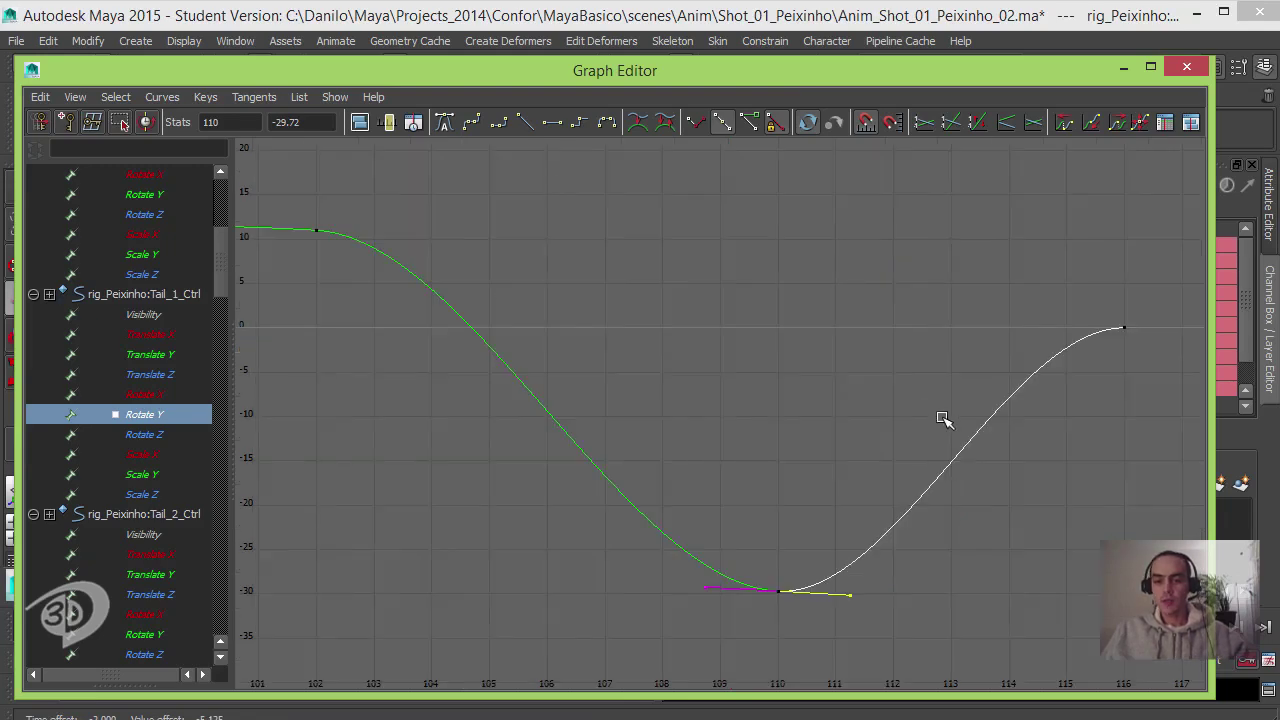
scroll(860, 368, "down", 5)
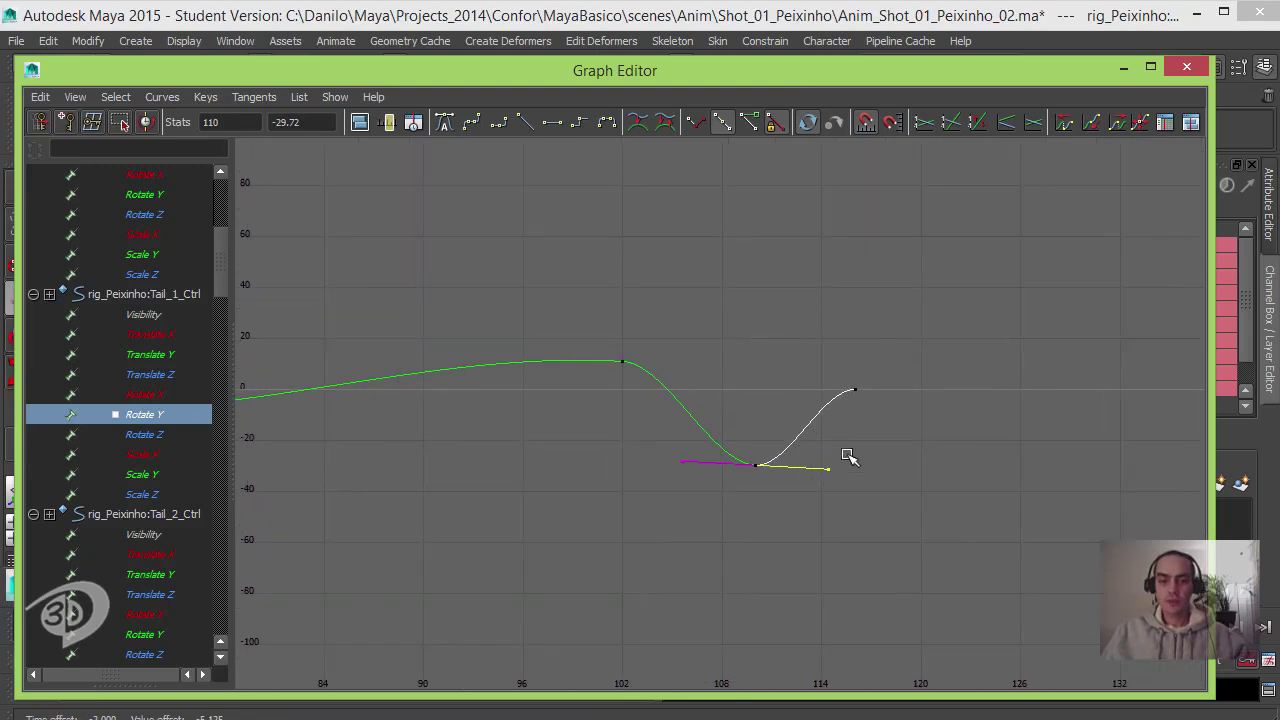
left_click_drag(792, 472, 688, 420)
left_click_drag(871, 443, 807, 505)
middle_click_drag(900, 428, 897, 442)
- On the Tail_1_Ctrl Rotate Z curve, tilt the tangent at frame 50 downward and the one at frame 67 upward
left_click(144, 434)
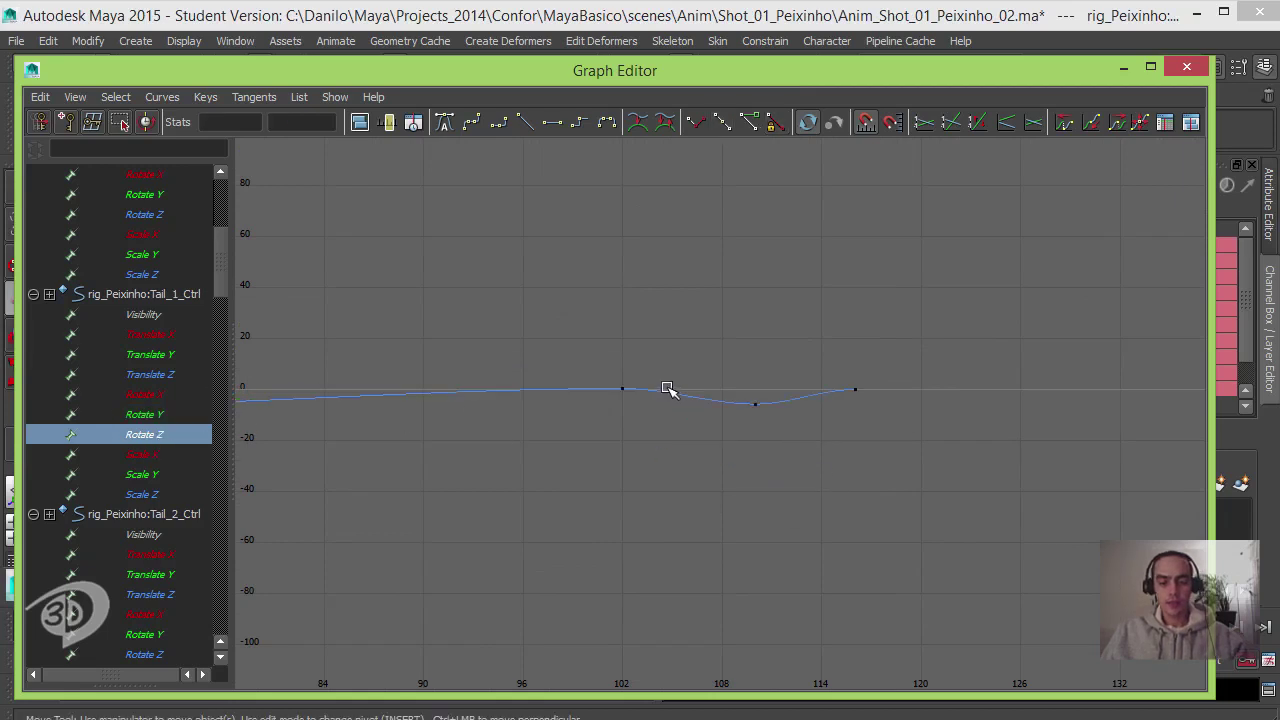
key("f")
left_click(660, 231)
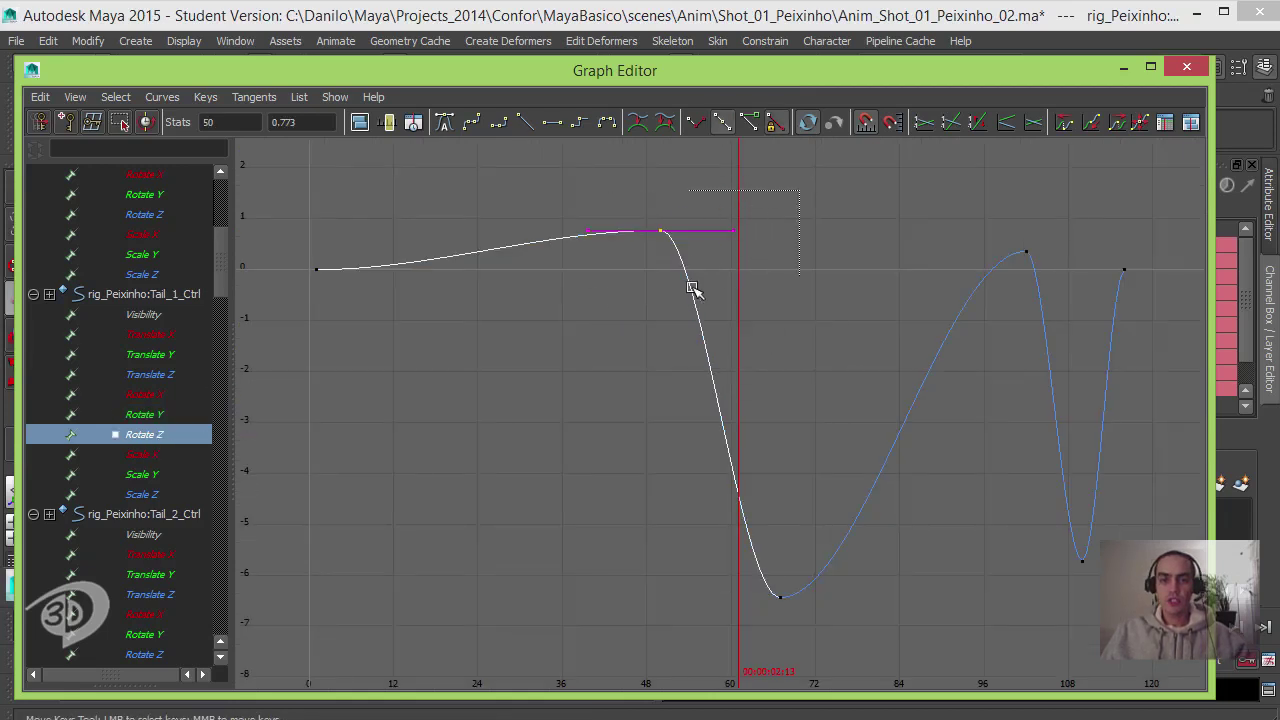
left_click_drag(693, 289, 693, 285)
middle_click_drag(786, 229, 618, 283)
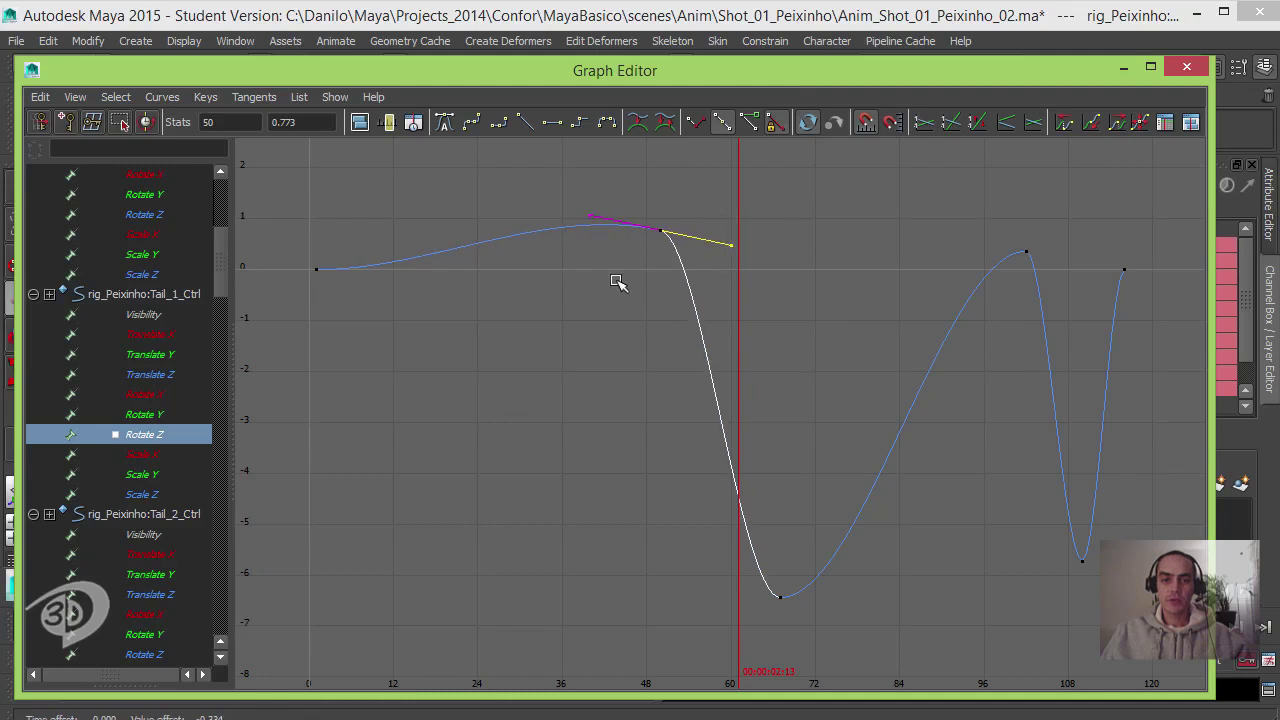
left_click(785, 595)
left_click_drag(815, 637, 860, 585)
middle_click_drag(906, 529, 907, 497)
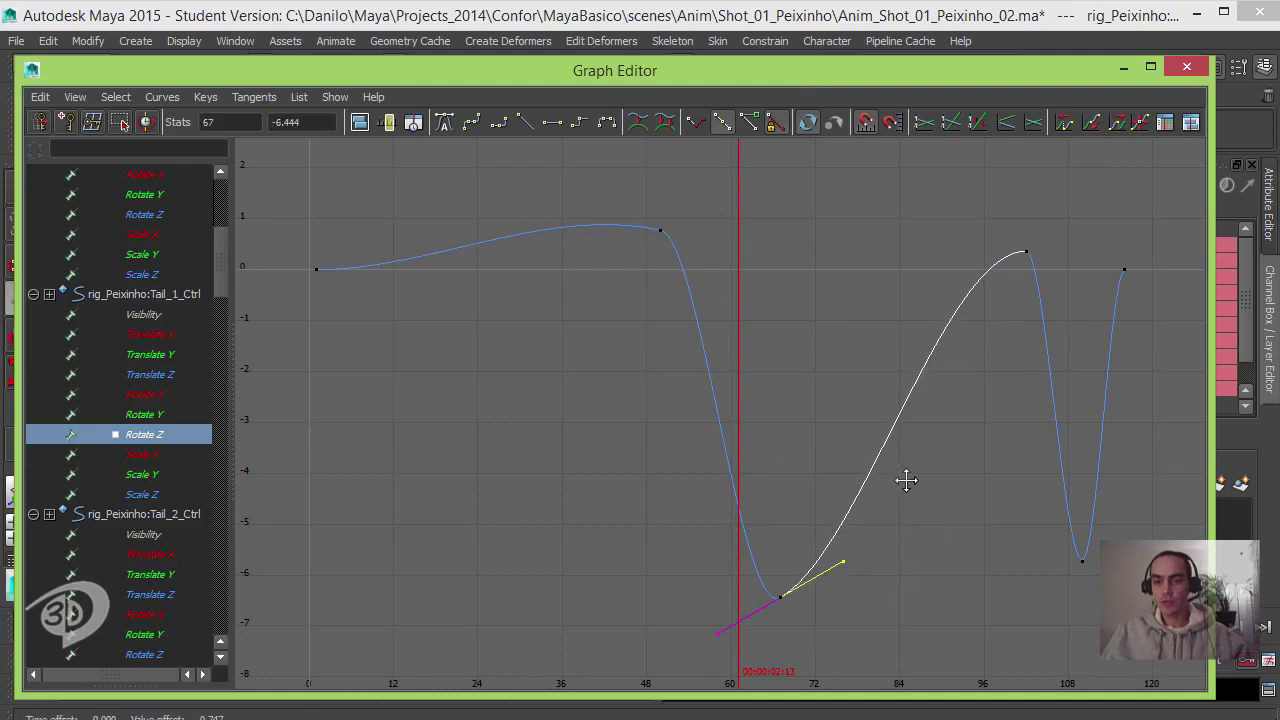
- Tilt the Tail_1_Ctrl Rotate Z tangent at frame 102 downward and the one at frame 110 upward
left_click(1028, 253)
middle_click_drag(1126, 208, 1109, 251)
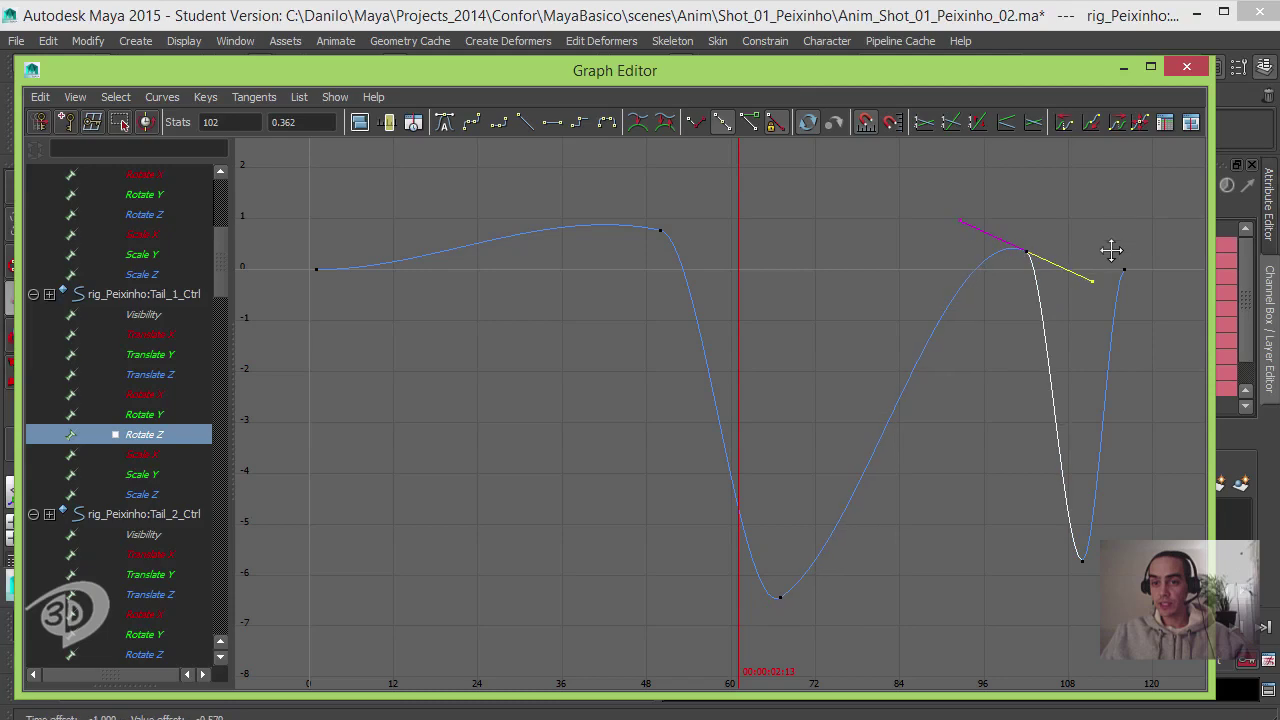
left_click_drag(1006, 508, 1110, 575)
middle_click_drag(1155, 486, 1143, 463)
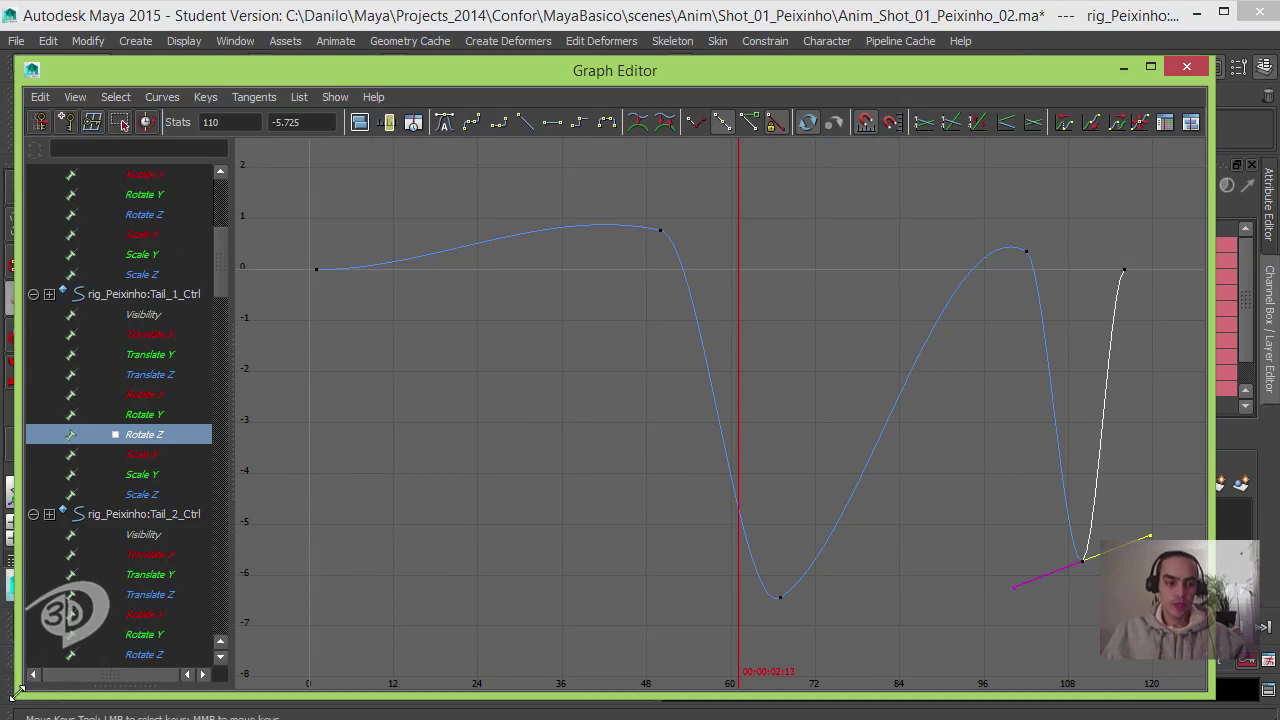
- Shrink the Graph Editor and move it clear of the fish, and play the animation from the first frame to review it
left_click_drag(12, 695, 595, 395)
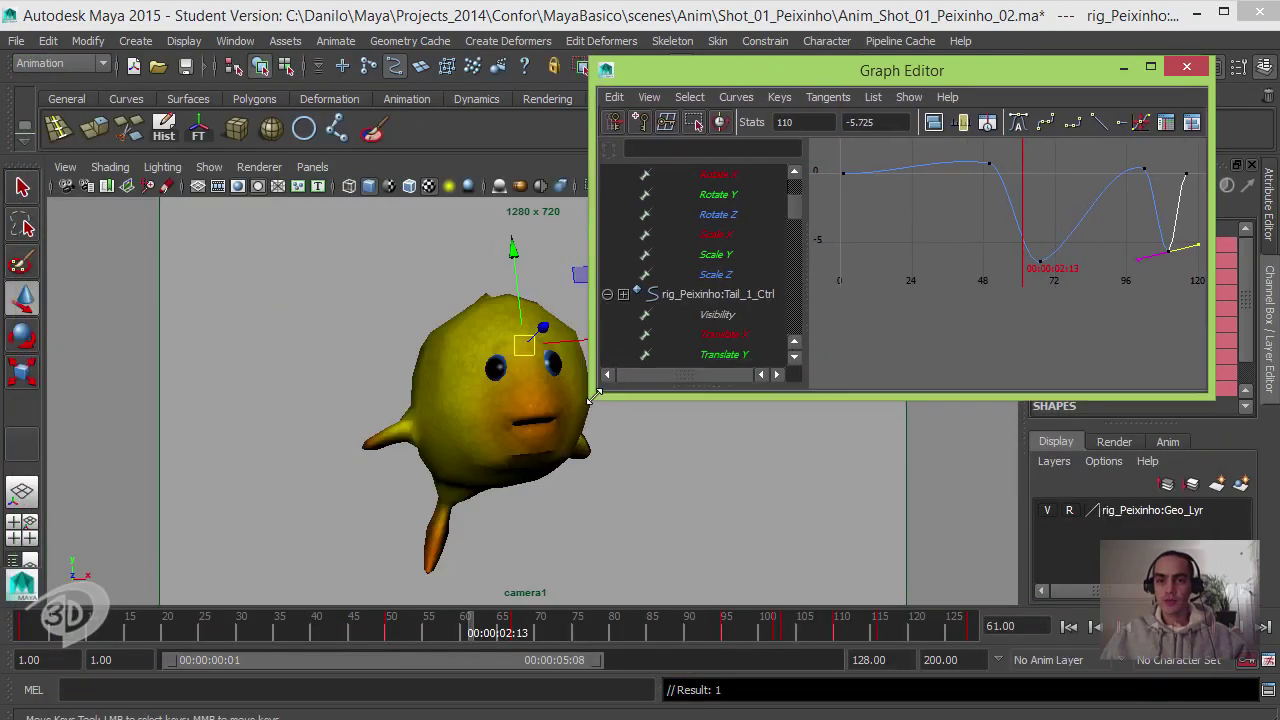
left_click_drag(765, 72, 797, 18)
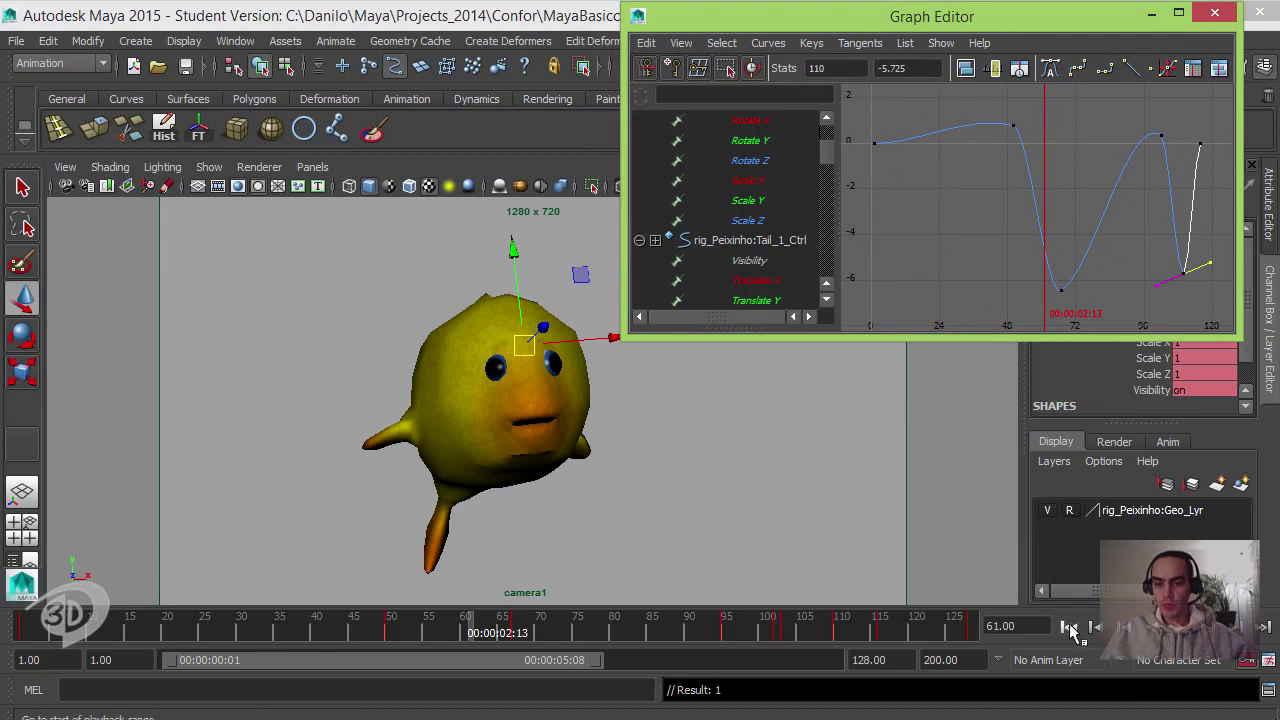
left_click(1068, 626)
left_click(1180, 626)
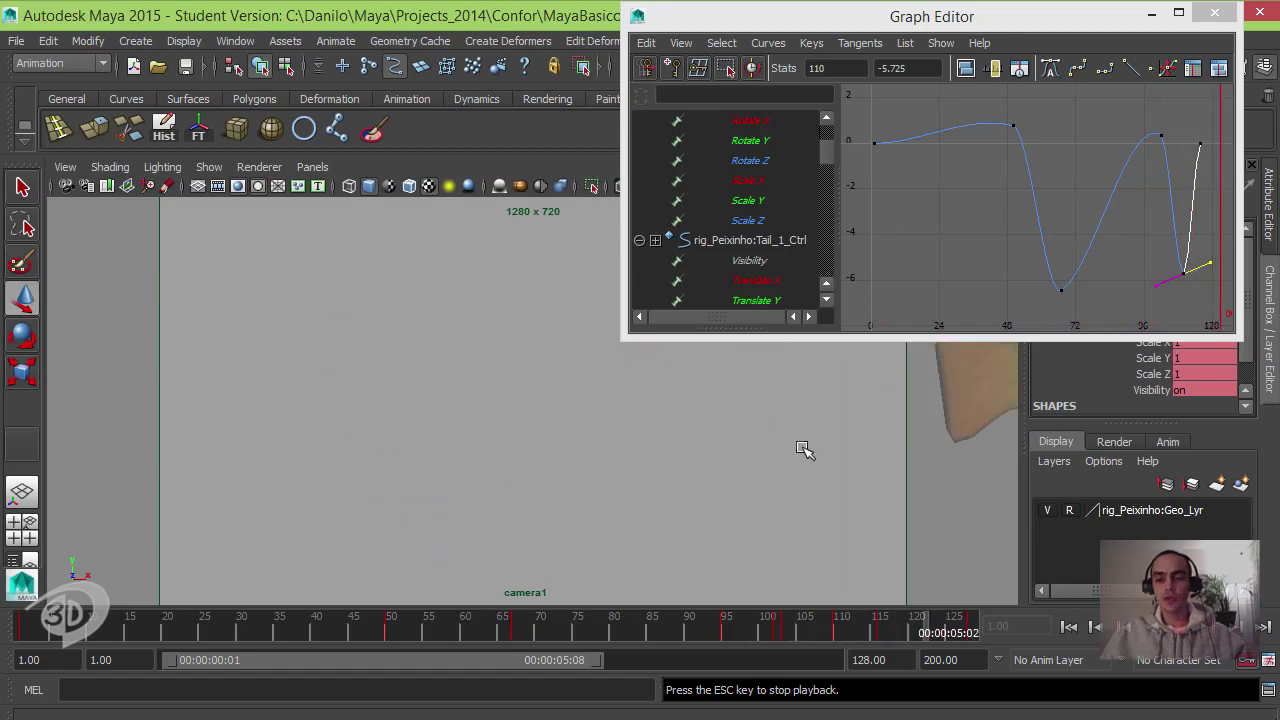
left_click(1179, 627)
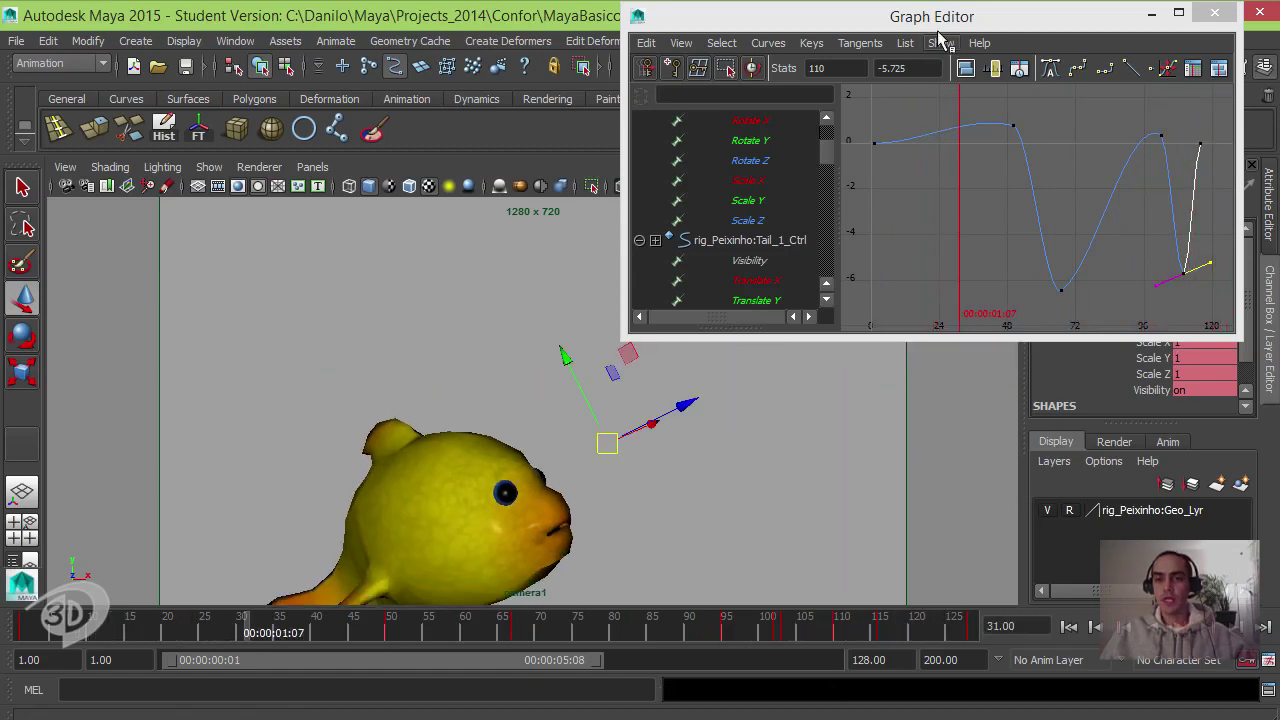
- Enlarge the Graph Editor again and isolate the Tail_1_Ctrl Scale X curve
left_click_drag(939, 19, 915, 34)
left_click_drag(598, 355, 350, 550)
left_click(471, 416)
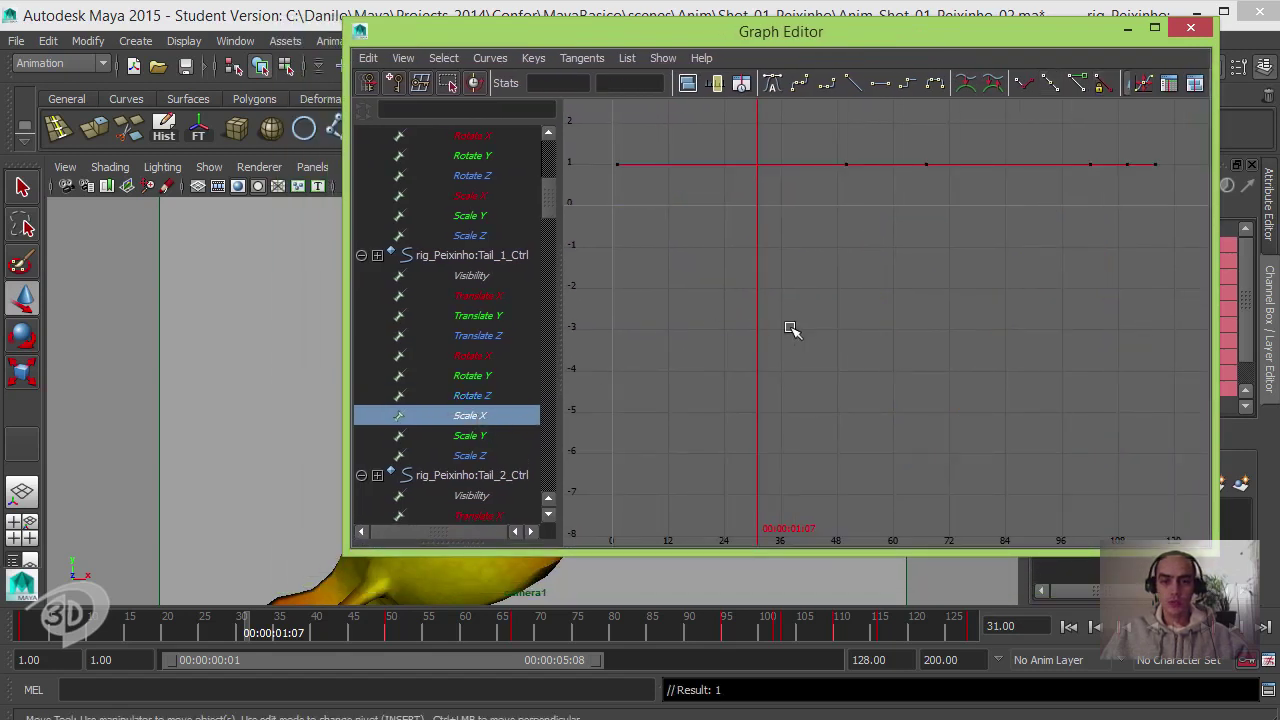
- Isolate and frame the Tail_2_Ctrl rotation curves, and tilt the Rotate Y tangent at frame 50 downward
left_click_drag(548, 196, 548, 222)
left_click(498, 257)
left_click_drag(490, 282, 483, 358)
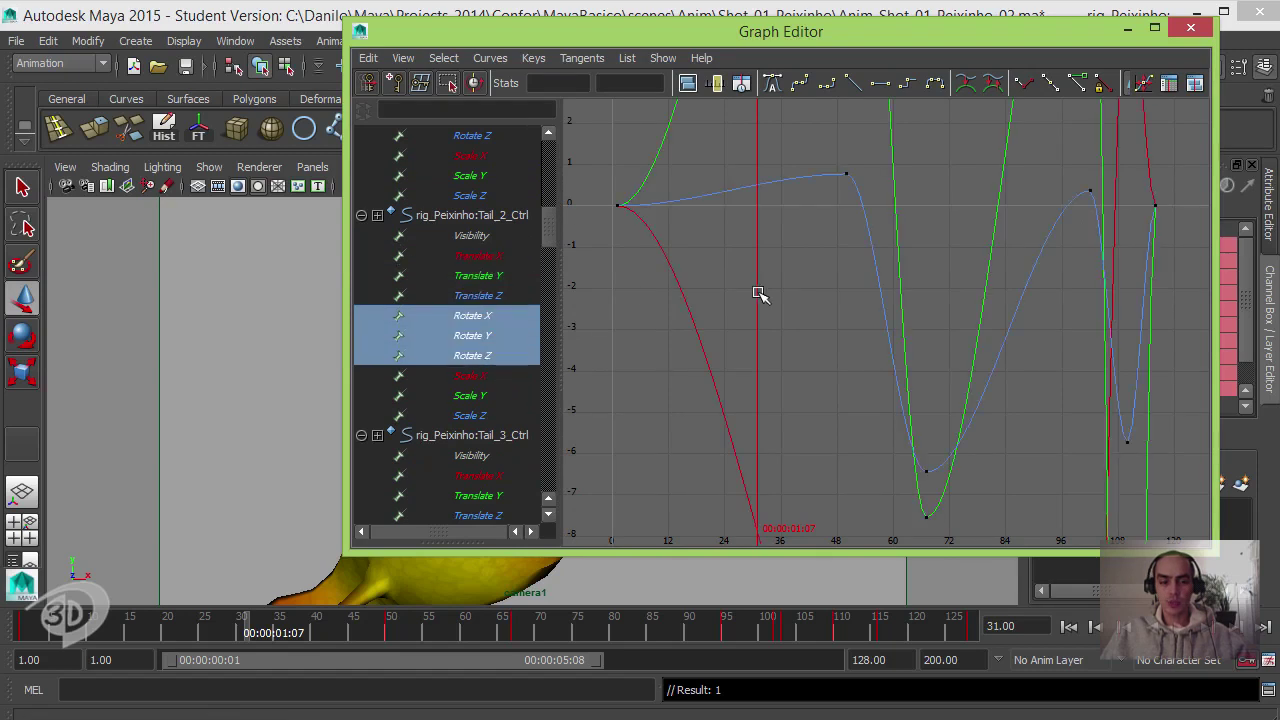
key("f")
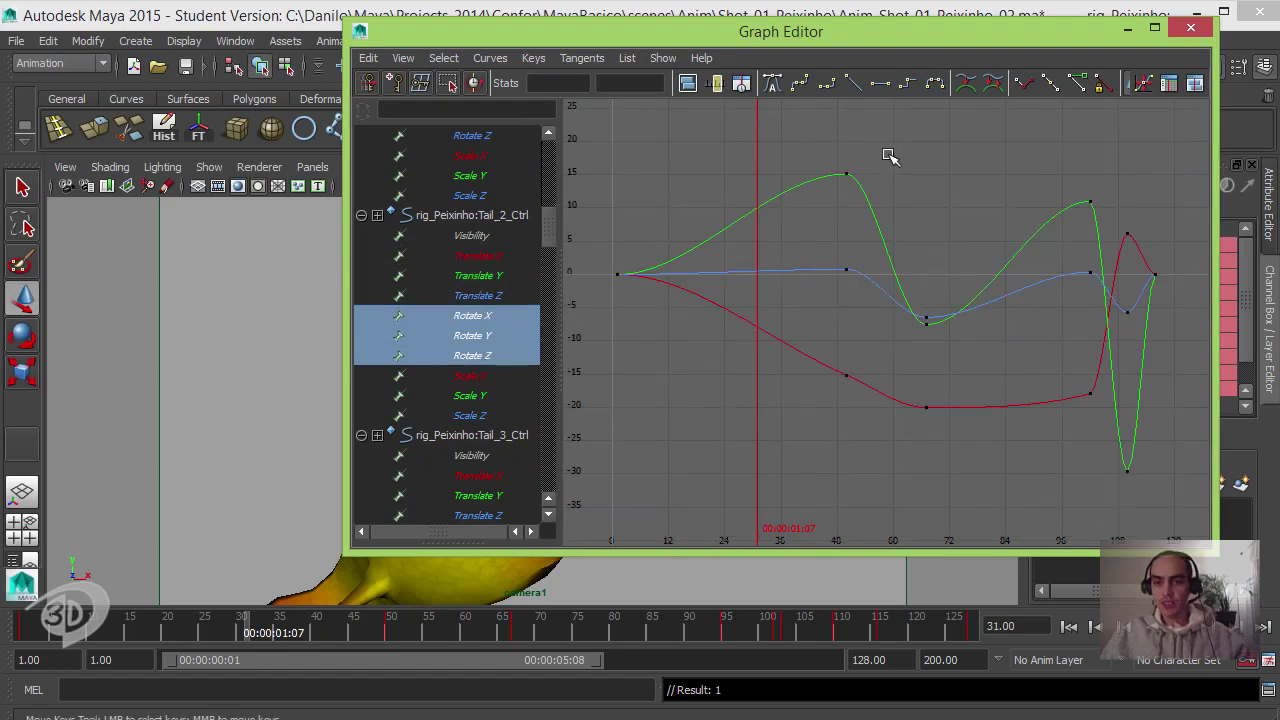
left_click_drag(801, 219, 943, 149)
left_click_drag(873, 198, 943, 186)
middle_click_drag(943, 186, 930, 197)
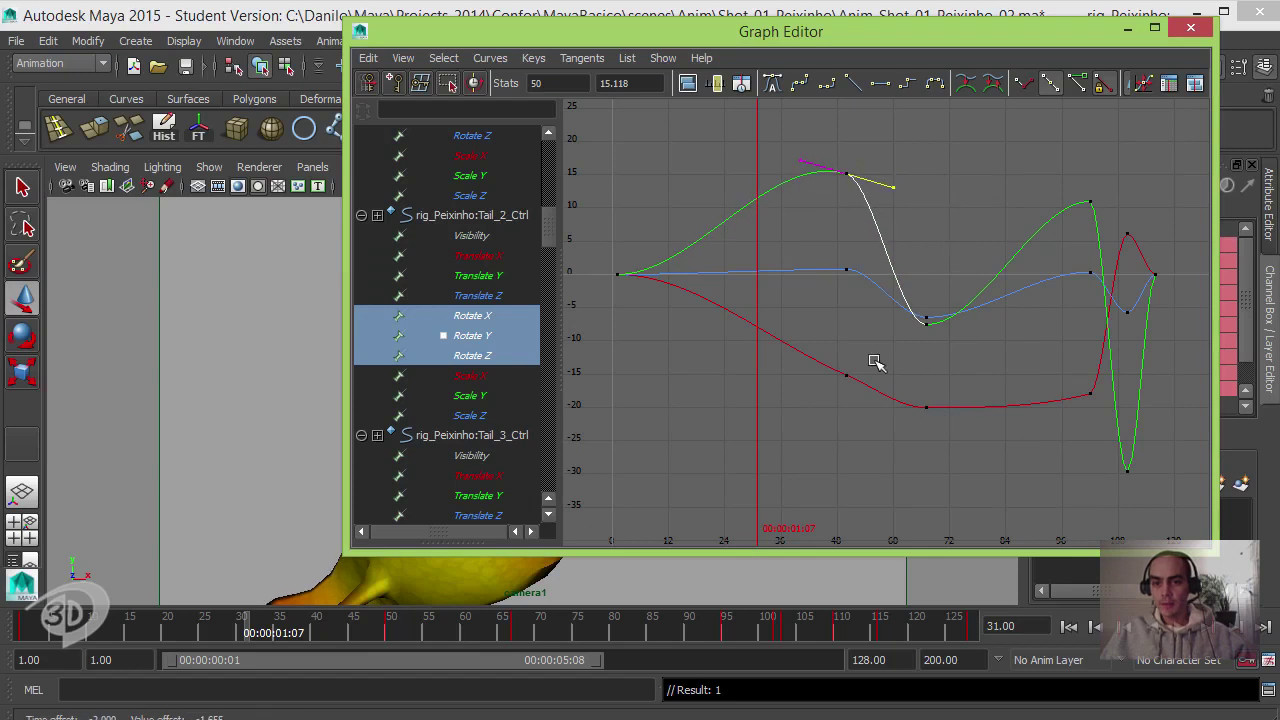
- Steepen the downward tangent of the Tail_2_Ctrl Rotate X curve at frame 50
left_click_drag(841, 393, 902, 362)
left_click_drag(860, 428, 924, 366)
middle_click_drag(924, 366, 919, 375)
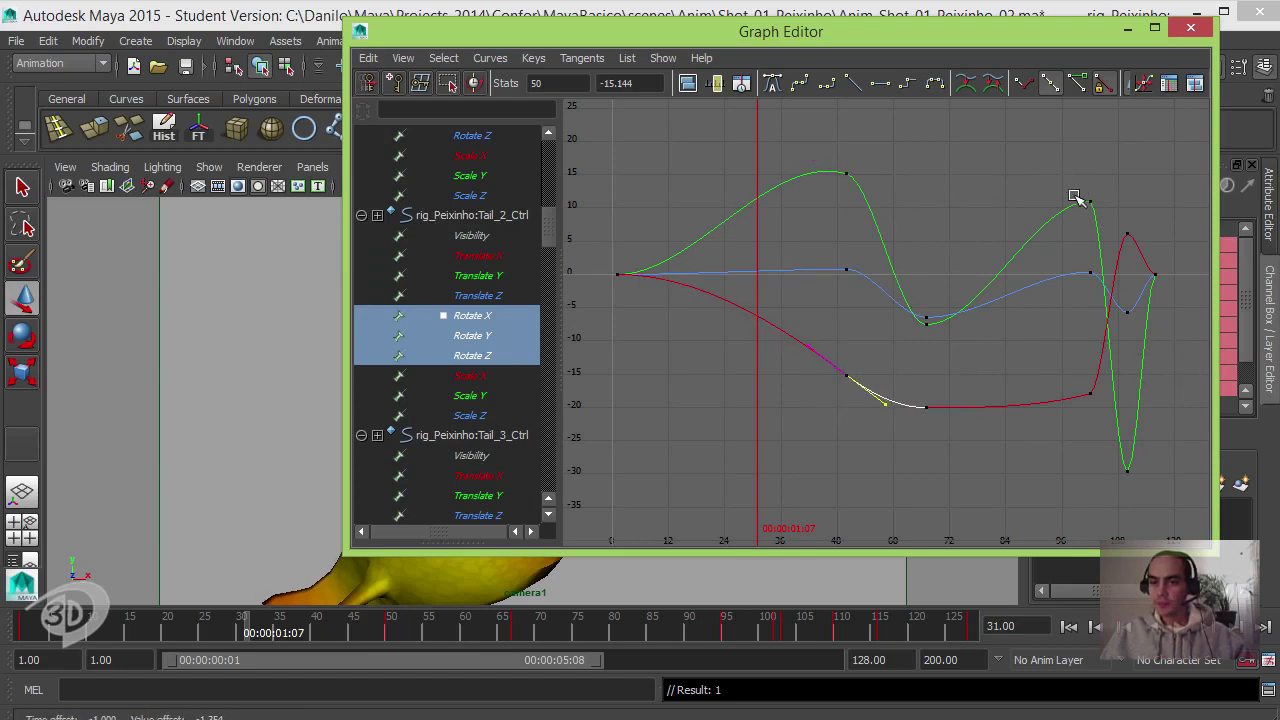
- Tilt the Tail_2_Ctrl Rotate Y tangents at frames 102 and 67 downward
left_click_drag(1075, 194, 1112, 212)
left_click_drag(1157, 167, 1114, 208)
middle_click_drag(1160, 214, 1158, 226)
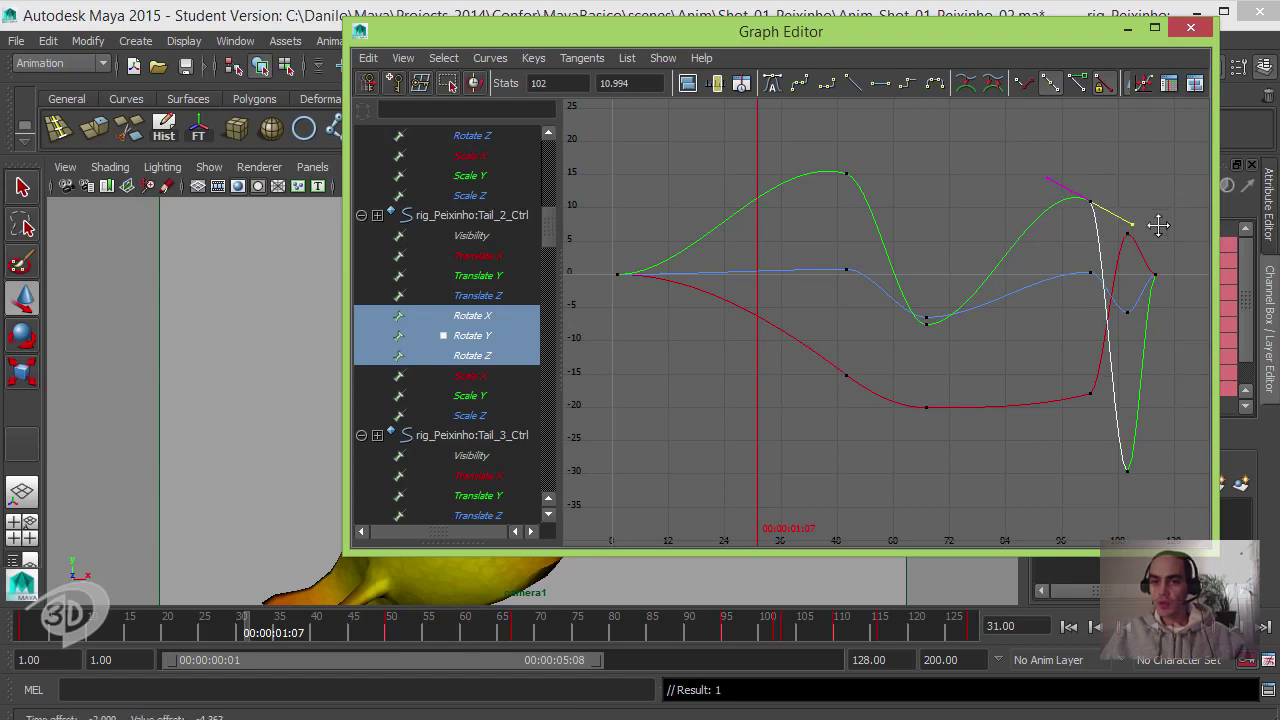
left_click_drag(940, 323, 944, 322)
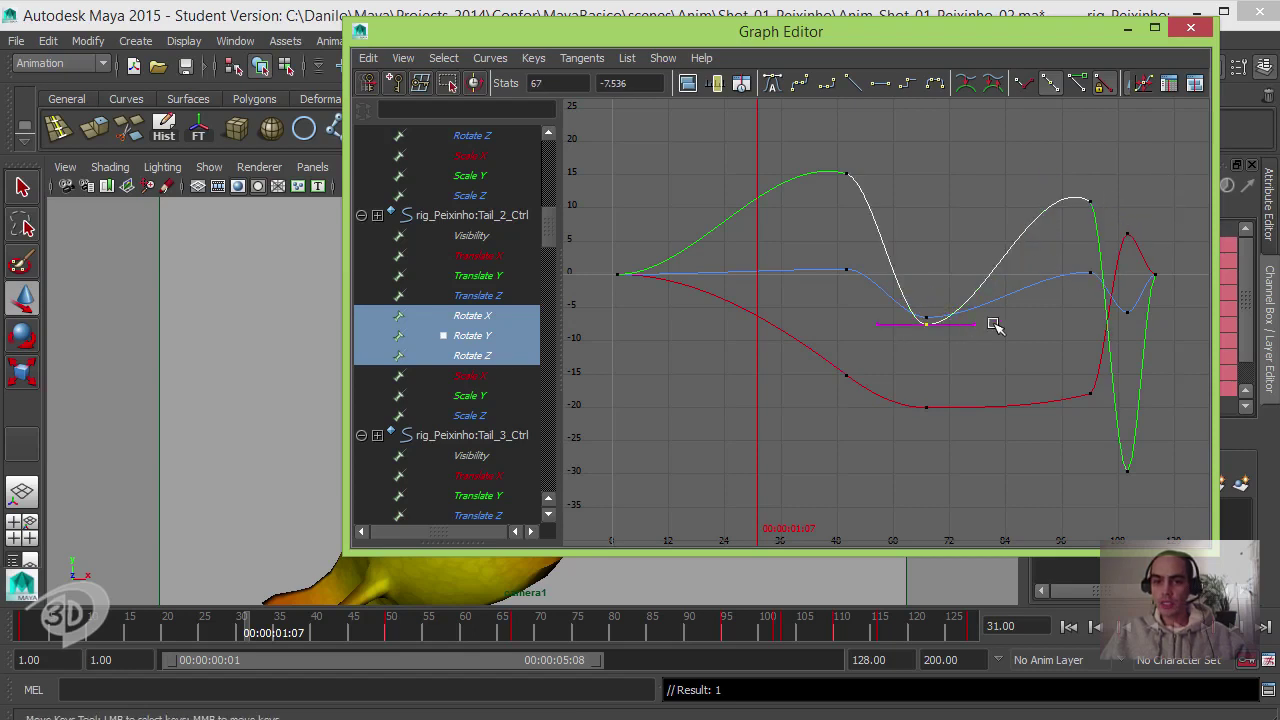
left_click_drag(950, 368, 950, 368)
middle_click_drag(950, 368, 1015, 312)
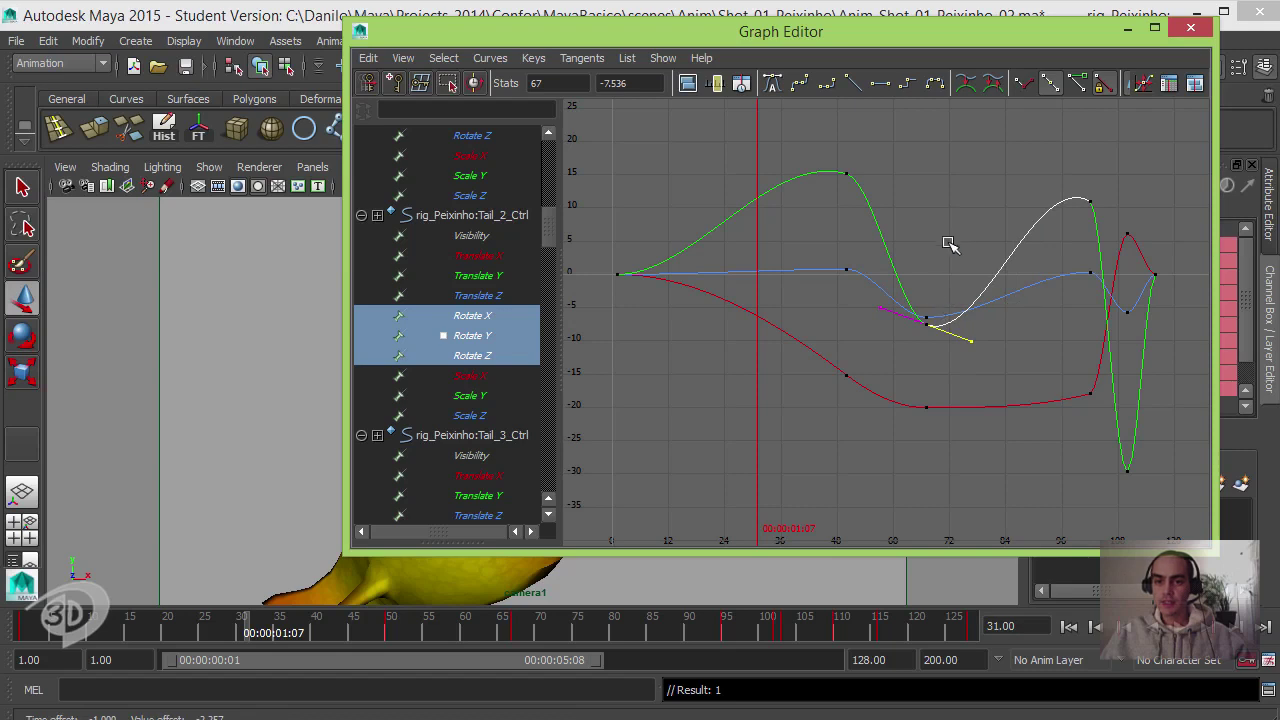
- Adjust the tangent of the Tail_2_Ctrl Rotate Z curve at frame 67
left_click_drag(945, 285, 916, 318)
left_click_drag(1022, 288, 954, 354)
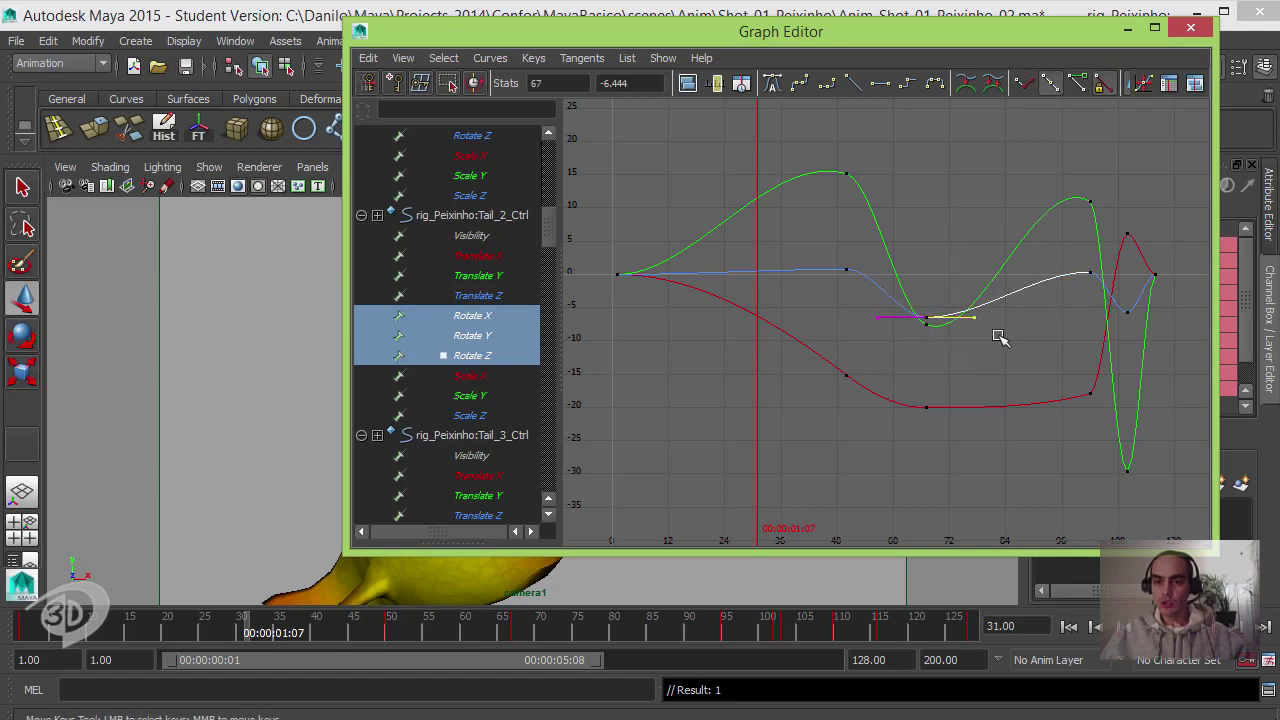
middle_click_drag(999, 336, 1023, 338)
- On the Tail_2_Ctrl Rotate X curve, tilt the tangent at frame 67 slightly downward and steepen the rising one at frame 102
left_click_drag(1012, 400, 922, 437)
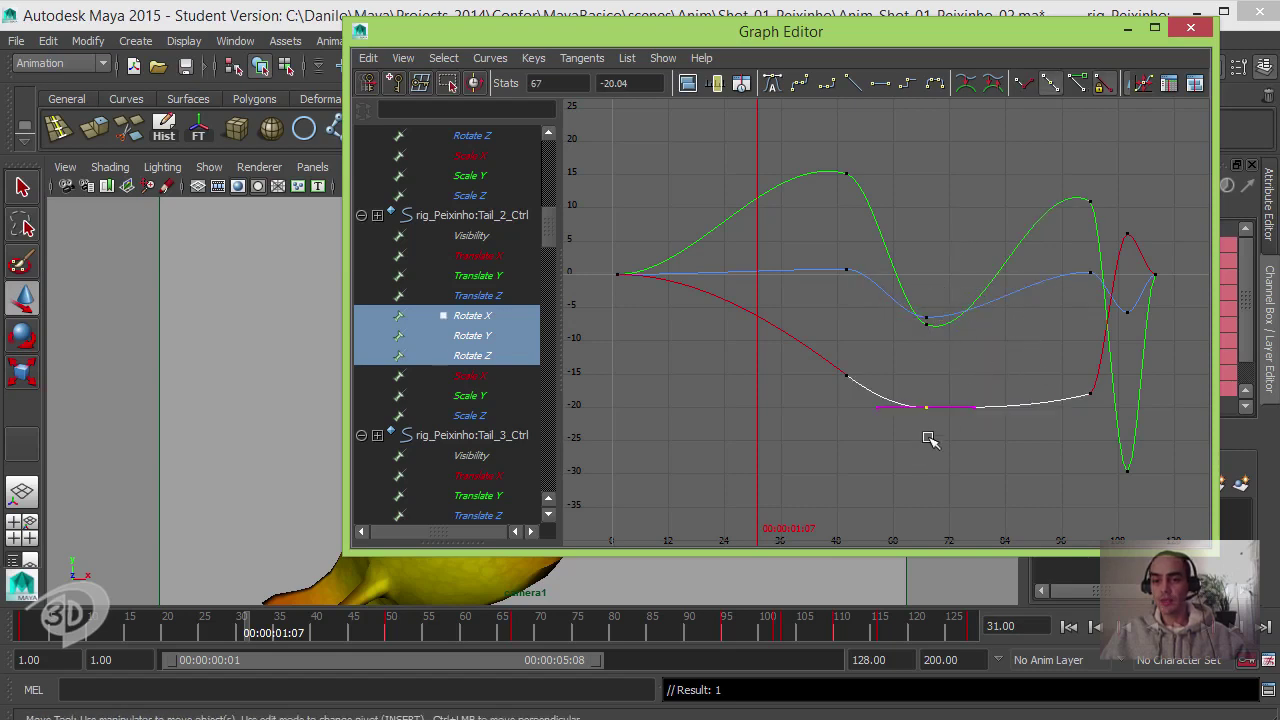
middle_click_drag(1017, 368, 1013, 372)
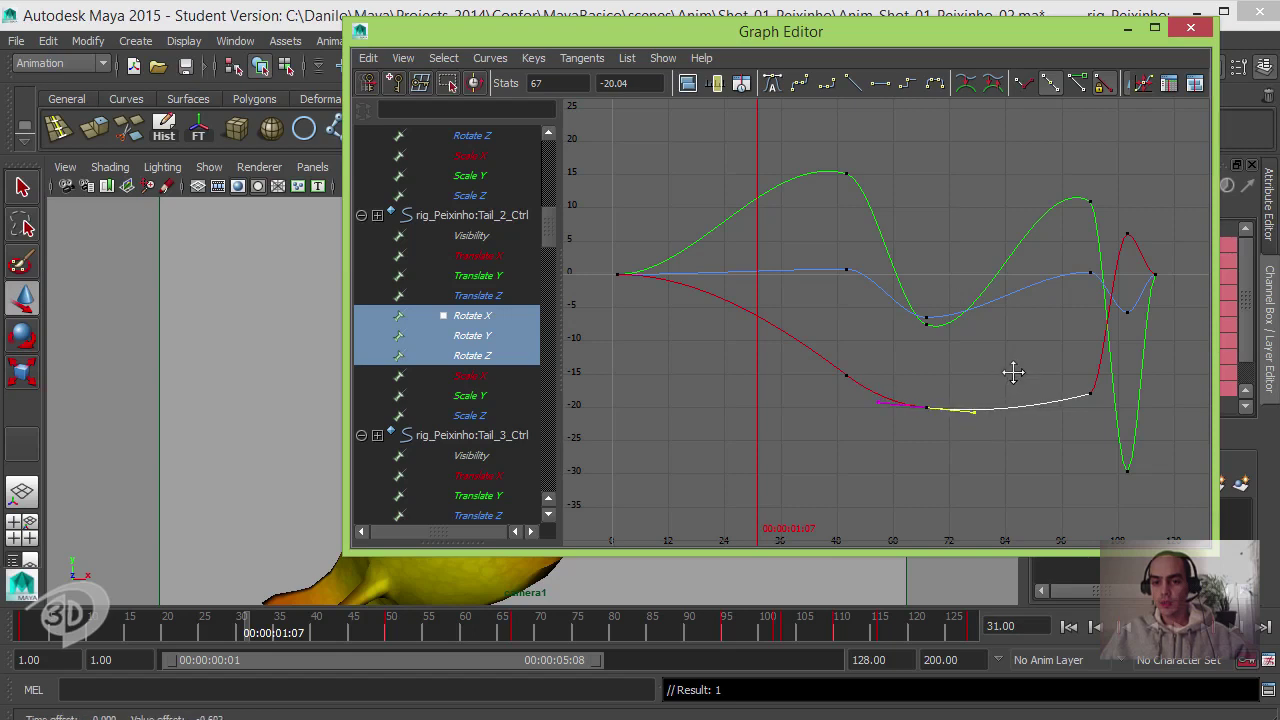
left_click_drag(1103, 409, 1106, 416)
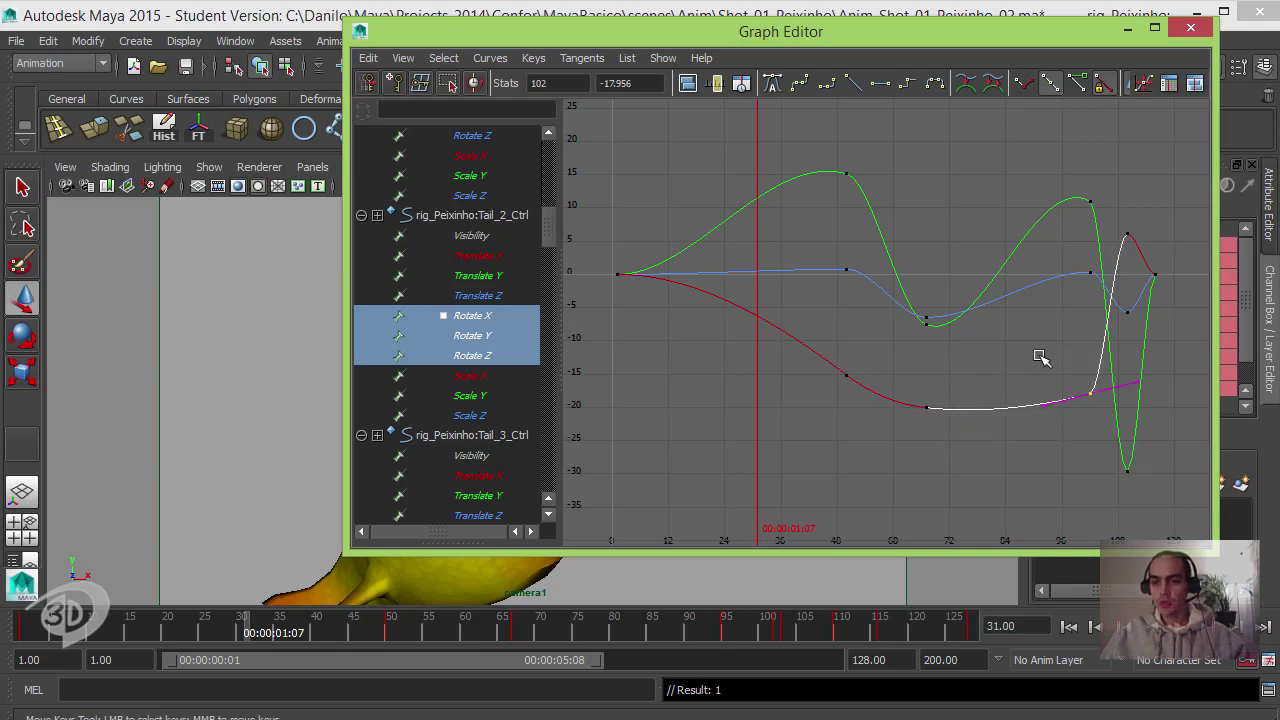
left_click_drag(1038, 356, 1064, 422)
middle_click_drag(1037, 356, 1035, 366)
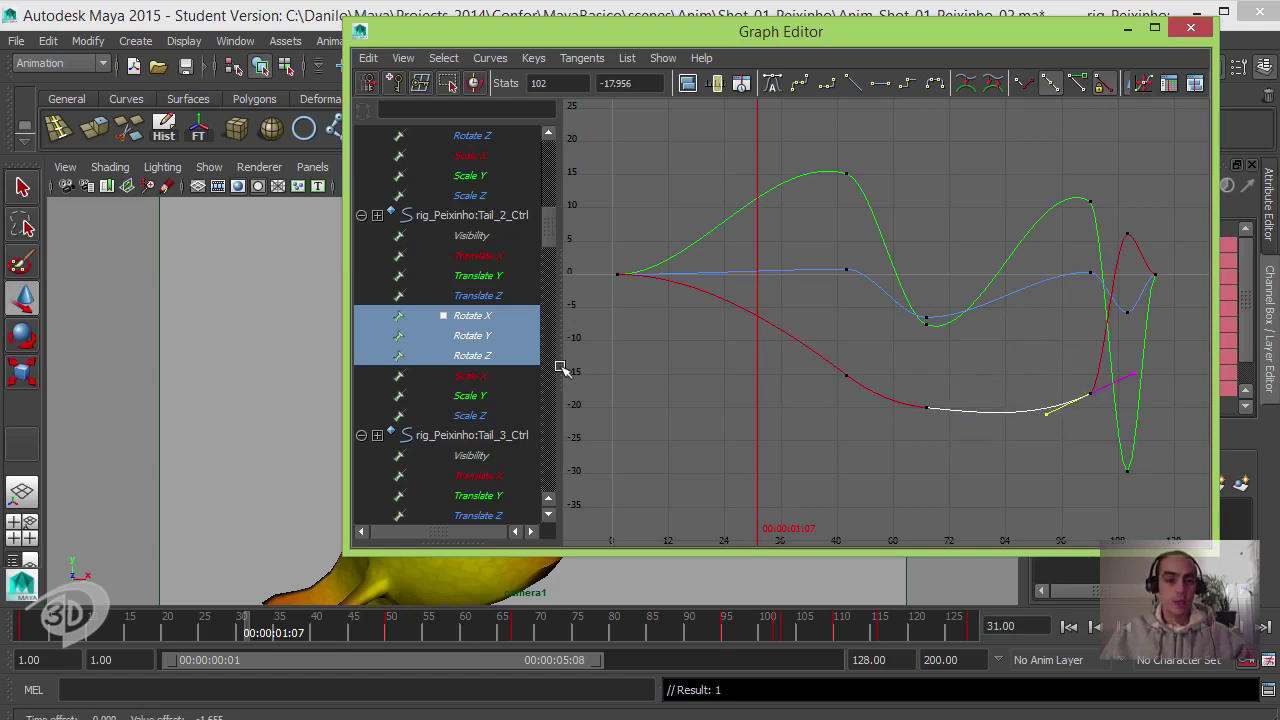
- Display the Rotate X, Y and Z curves of Tail_3_Ctrl and Tail_4_Ctrl together in the Graph Editor
left_click_drag(551, 232, 549, 258)
left_click(480, 256)
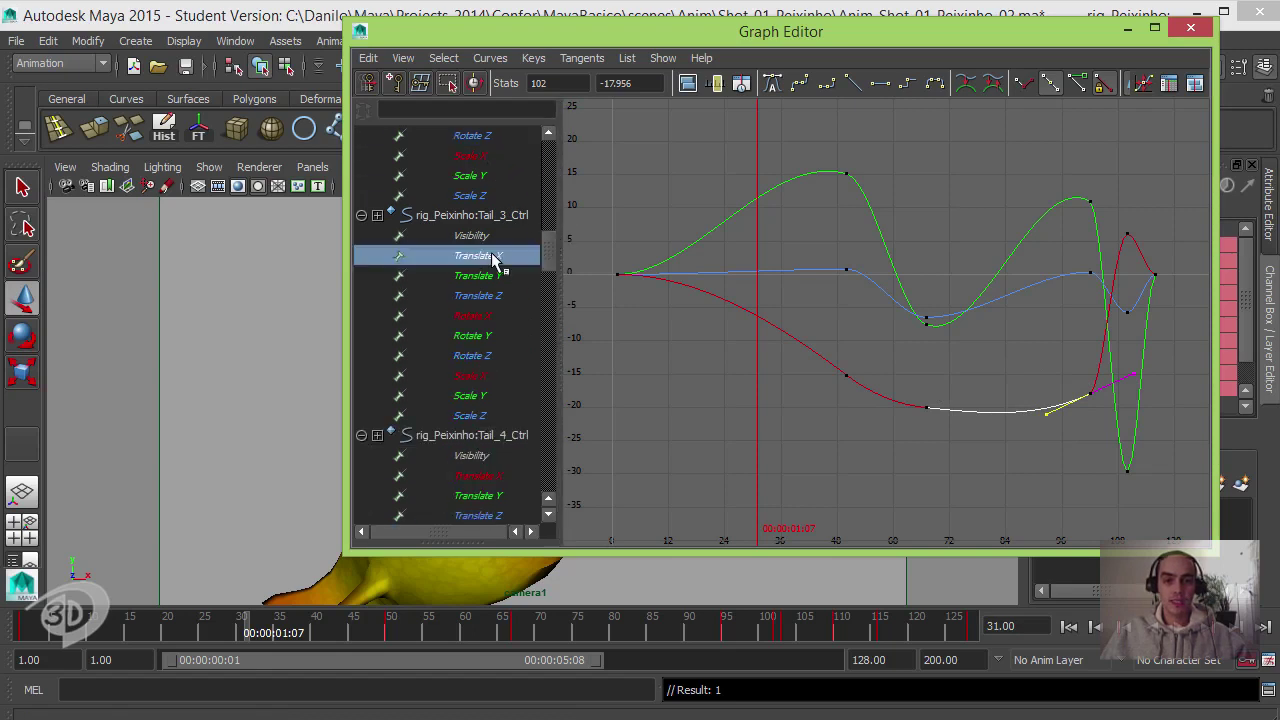
key("Down")
key("Down")
key("Down")
left_click_drag(484, 340, 477, 352, "shift")
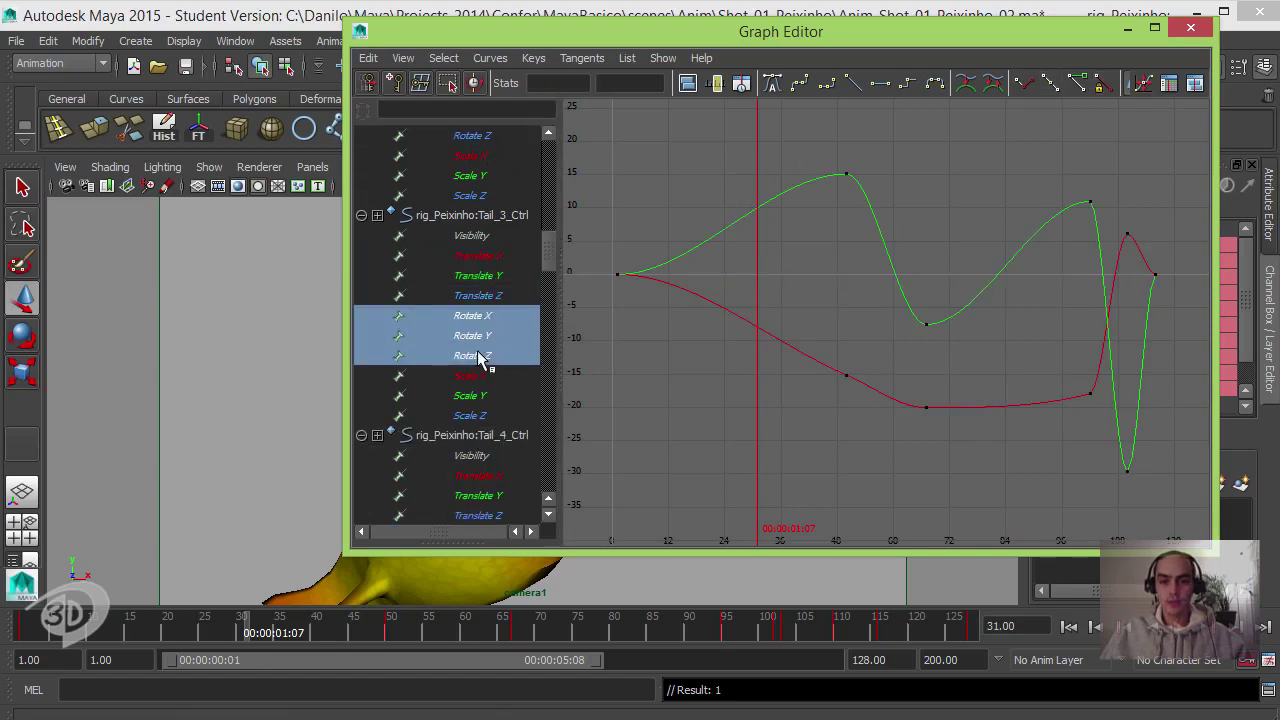
left_click_drag(543, 260, 542, 268)
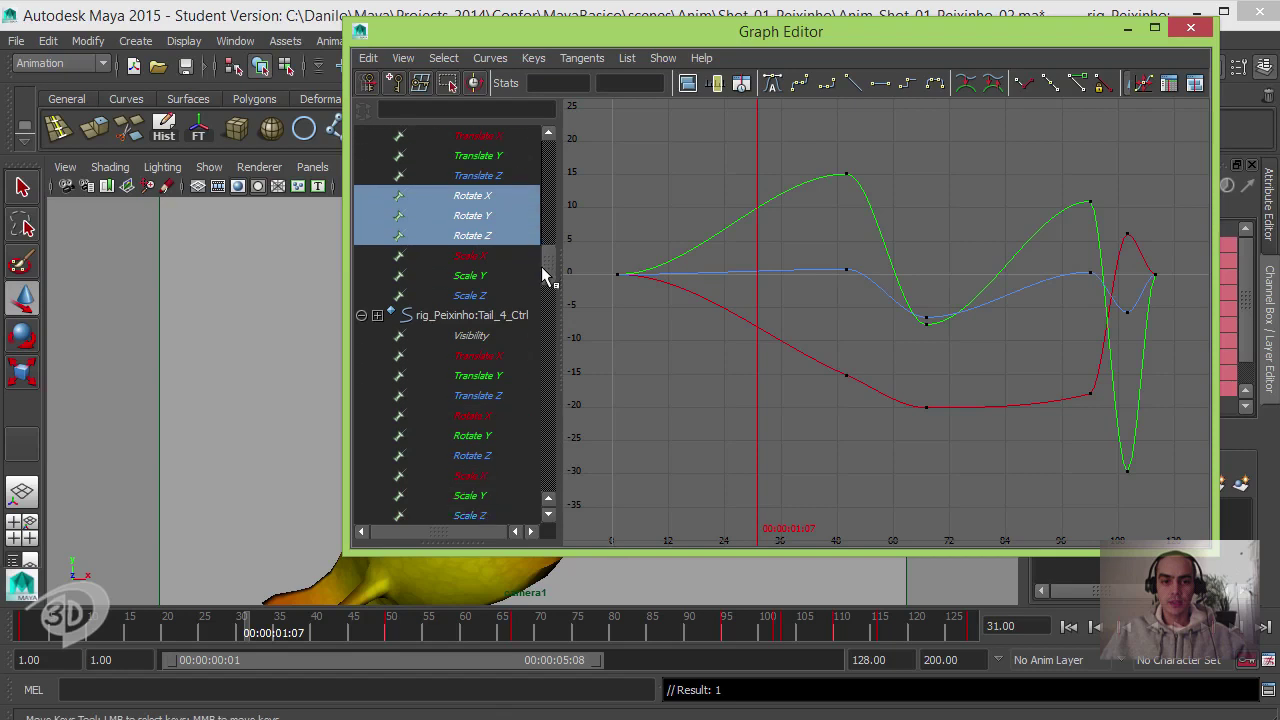
mouse_move(488, 416)
left_mouse_down("shift")
mouse_move(493, 453)
mouse_move(493, 399)
left_mouse_up("shift")
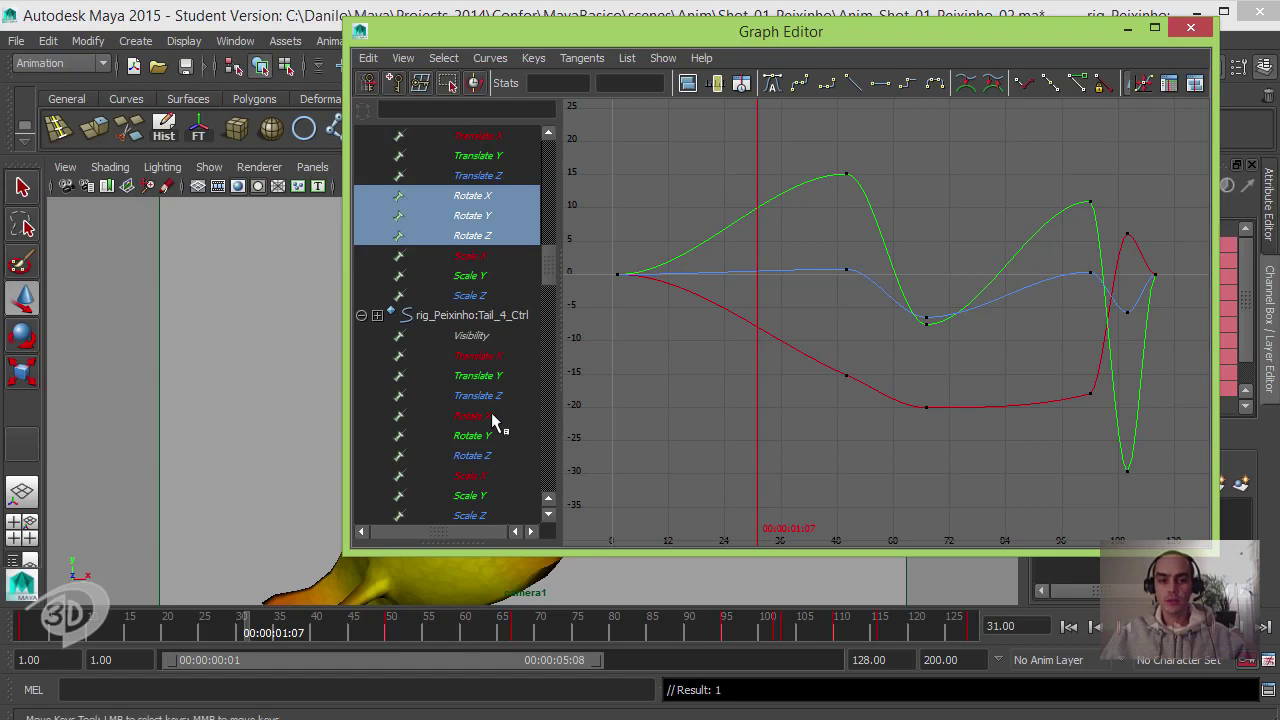
left_click_drag(491, 412, 488, 456, "shift")
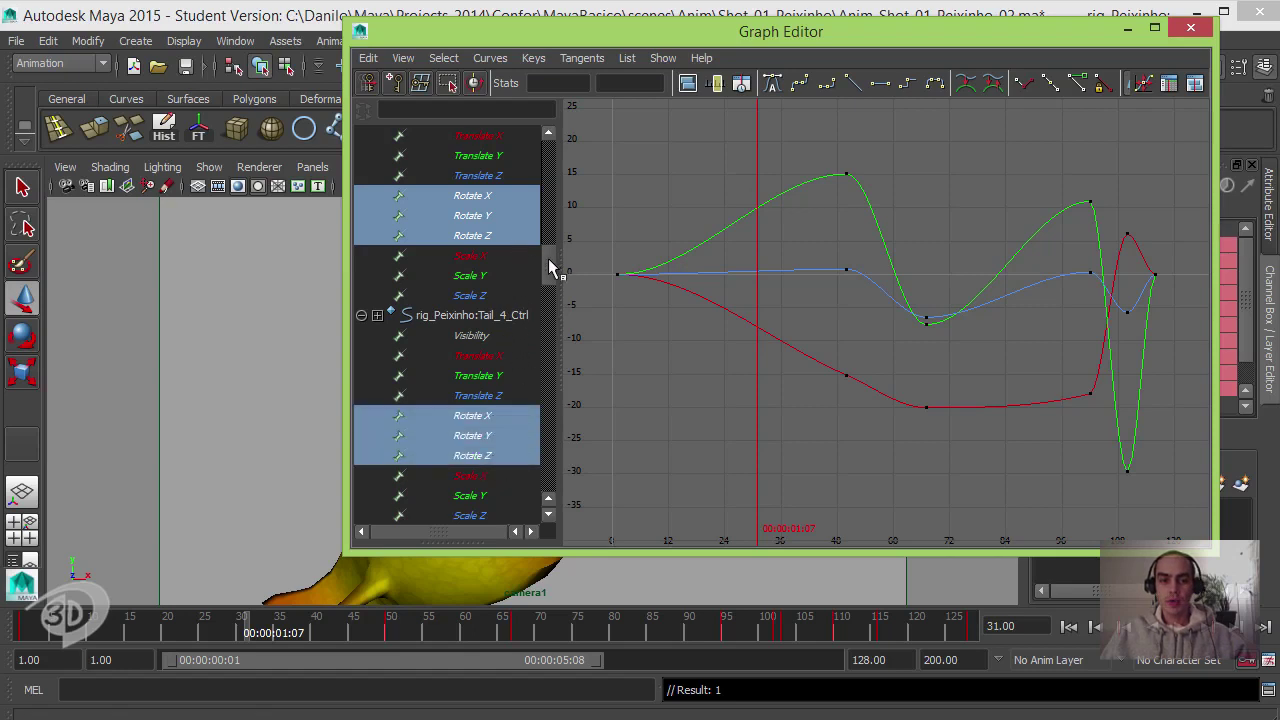
mouse_move(548, 258)
left_mouse_down()
mouse_move(549, 244)
mouse_move(545, 273)
mouse_move(546, 262)
left_mouse_up()
- For Tail_3_Ctrl and Tail_4_Ctrl, tilt the Rotate Y tangents at frames 50 and 67 and the Rotate Z tangents at frame 67 downward
left_click_drag(814, 157, 881, 210)
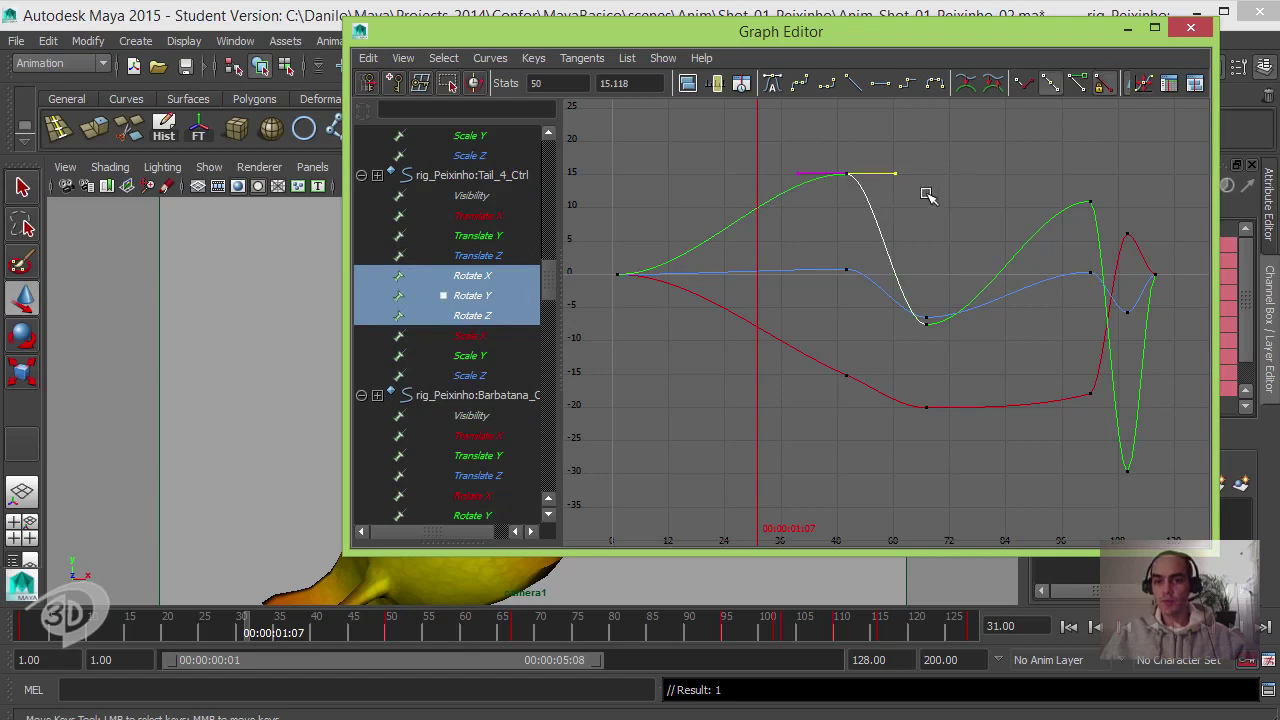
middle_click_drag(927, 195, 935, 197)
left_click_drag(935, 320, 997, 268)
left_click_drag(968, 358, 970, 356)
middle_click_drag(1000, 237, 1001, 242)
- On the Tail_3_Ctrl and Tail_4_Ctrl Rotate X curves, tilt the tangents at frames 67 and 50 downward and steepen the rising ones at frame 102
left_click(924, 406)
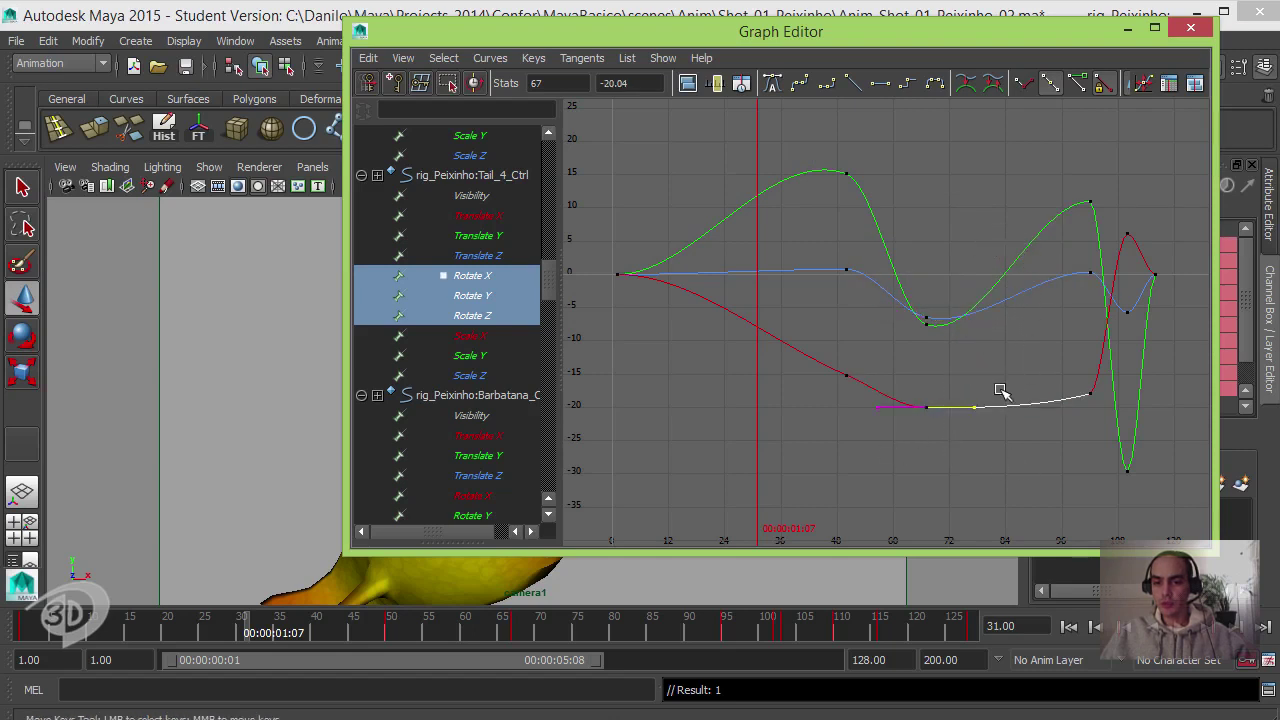
middle_click_drag(1001, 391, 1009, 382)
left_click_drag(811, 385, 886, 347)
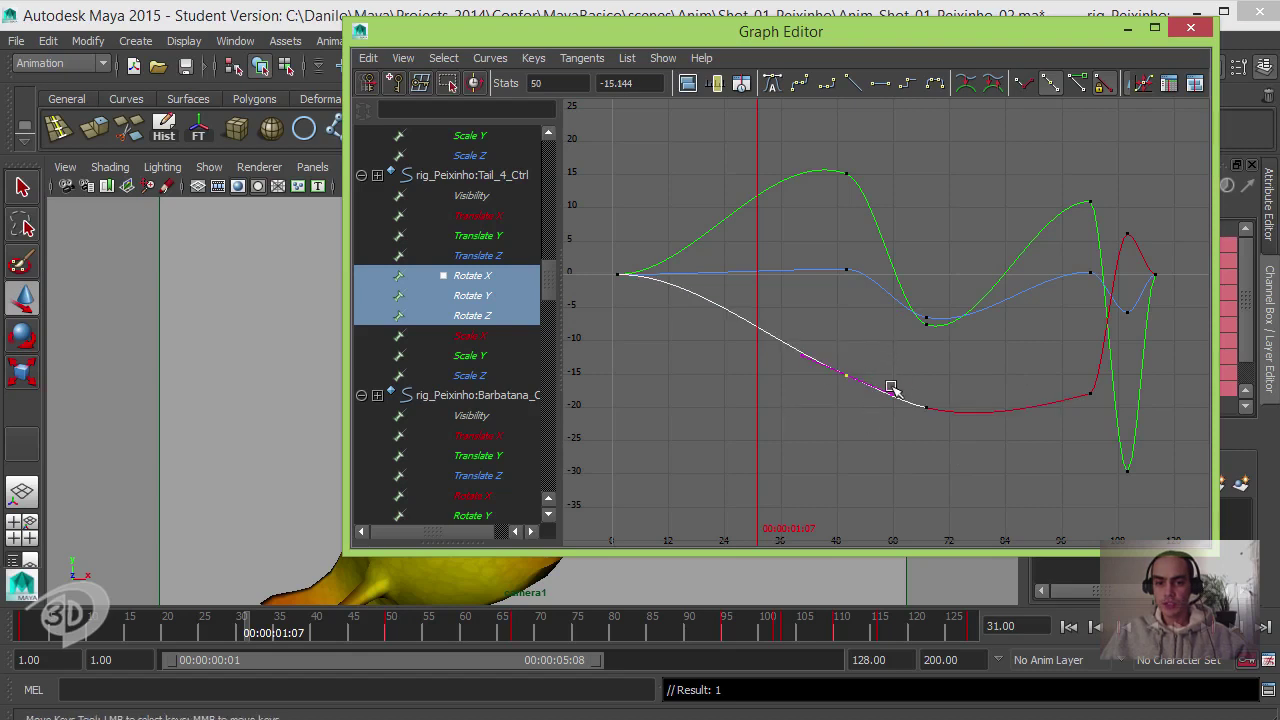
middle_click_drag(891, 388, 923, 369)
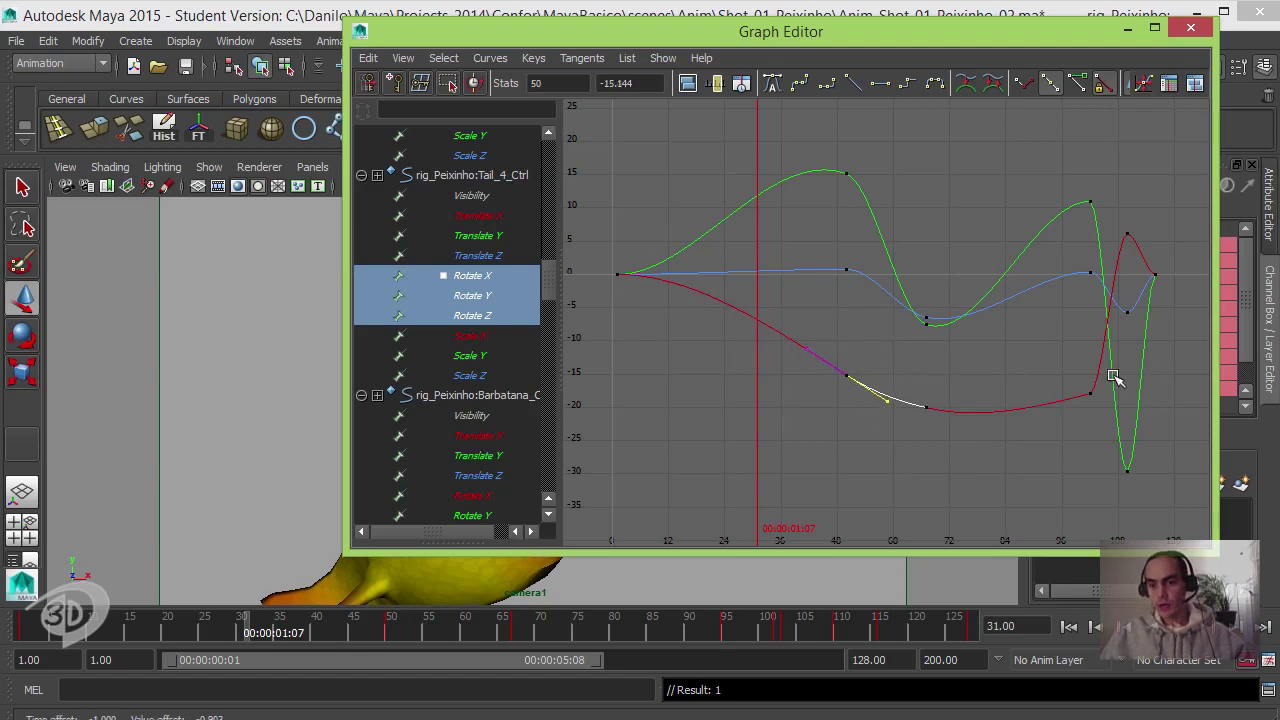
left_click_drag(1113, 377, 1085, 424)
middle_click_drag(1072, 392, 945, 432)
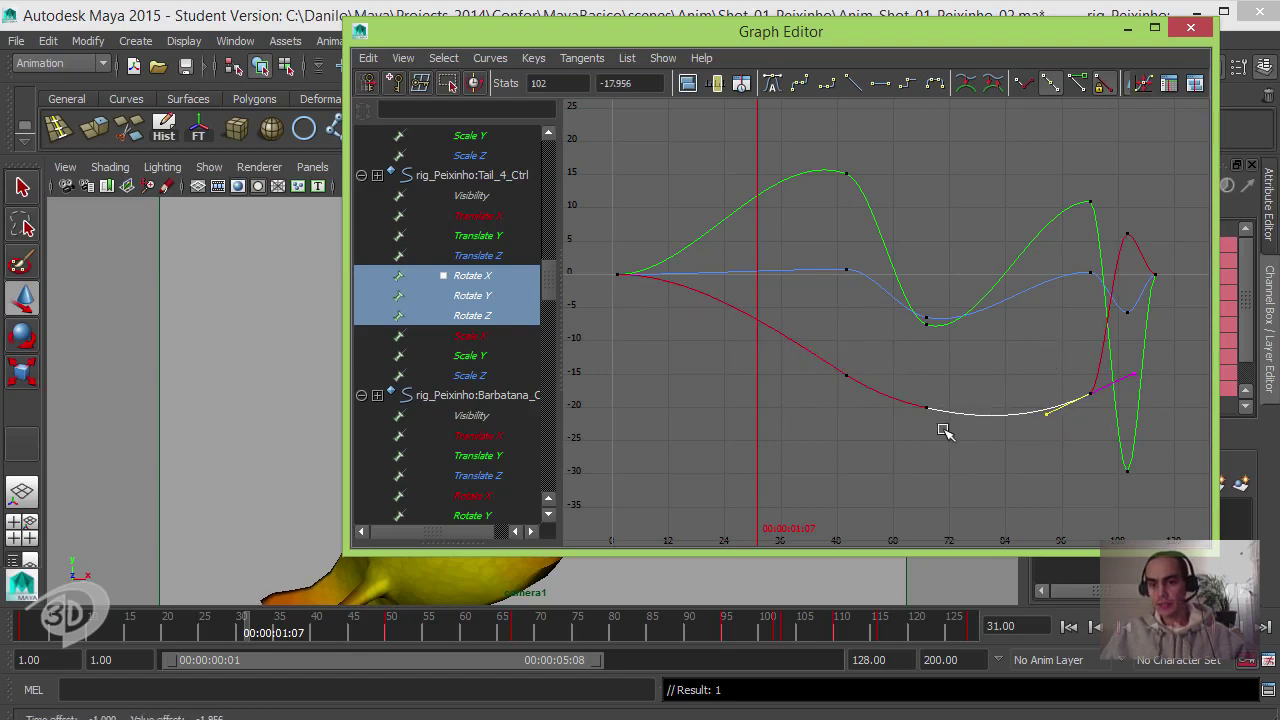
- At frame 102 of Tail_3_Ctrl and Tail_4_Ctrl, tilt the Rotate Y tangents downward and the Rotate Z tangents upward
left_click_drag(1075, 208, 1105, 196)
middle_click_drag(1157, 177, 1148, 281)
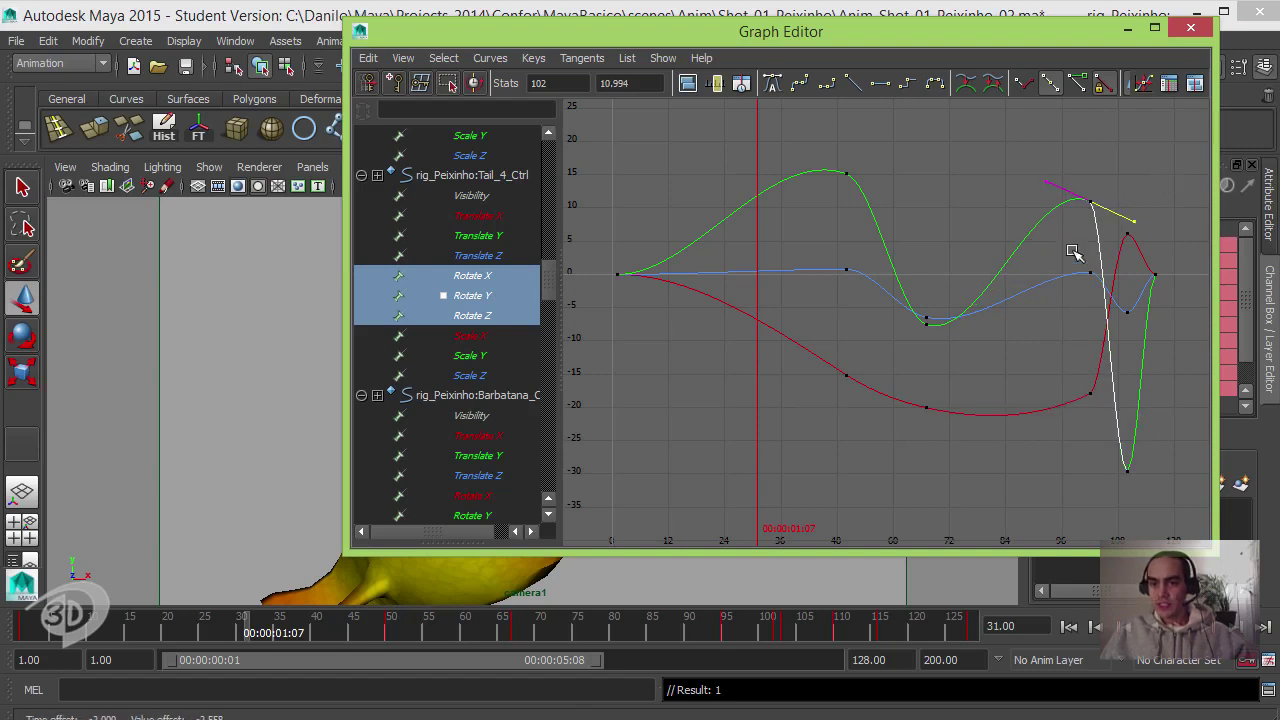
left_click_drag(1073, 252, 1100, 292)
middle_click_drag(1058, 306, 1054, 317)
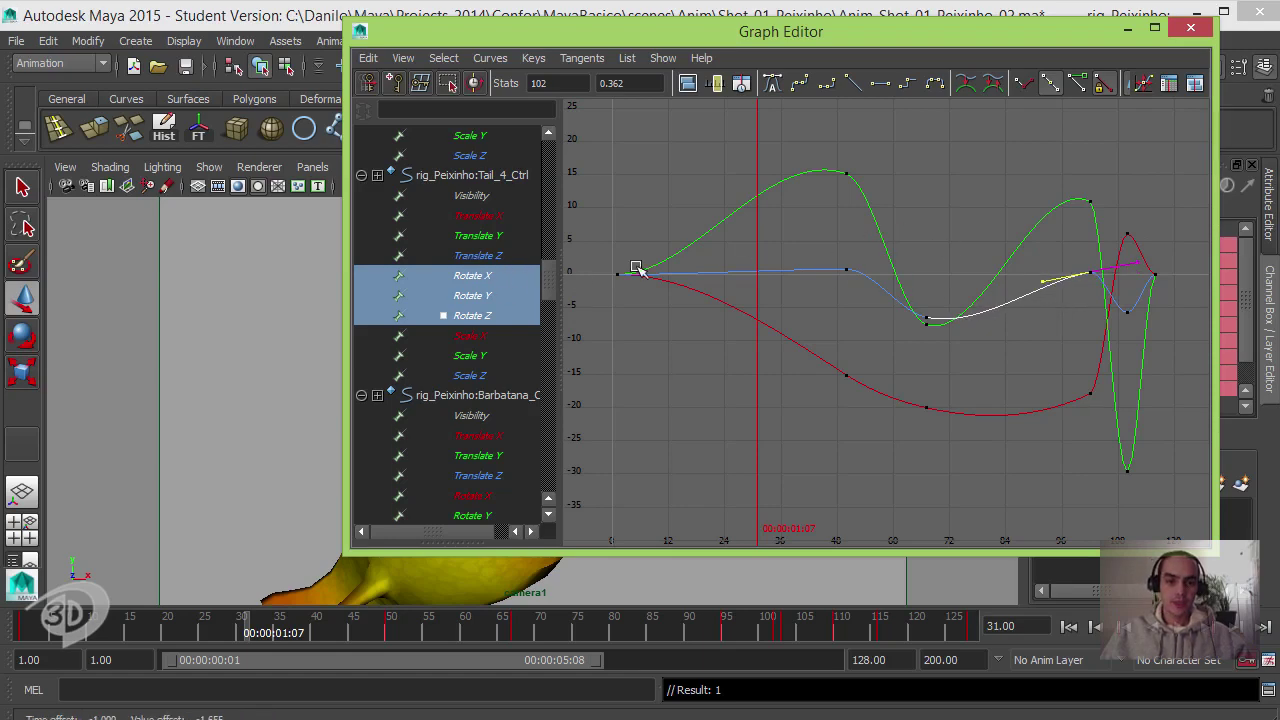
left_click(637, 268)
- Minimize the Graph Editor, play the animation from the first frame to review it, and return to frame 1
left_click(1127, 29)
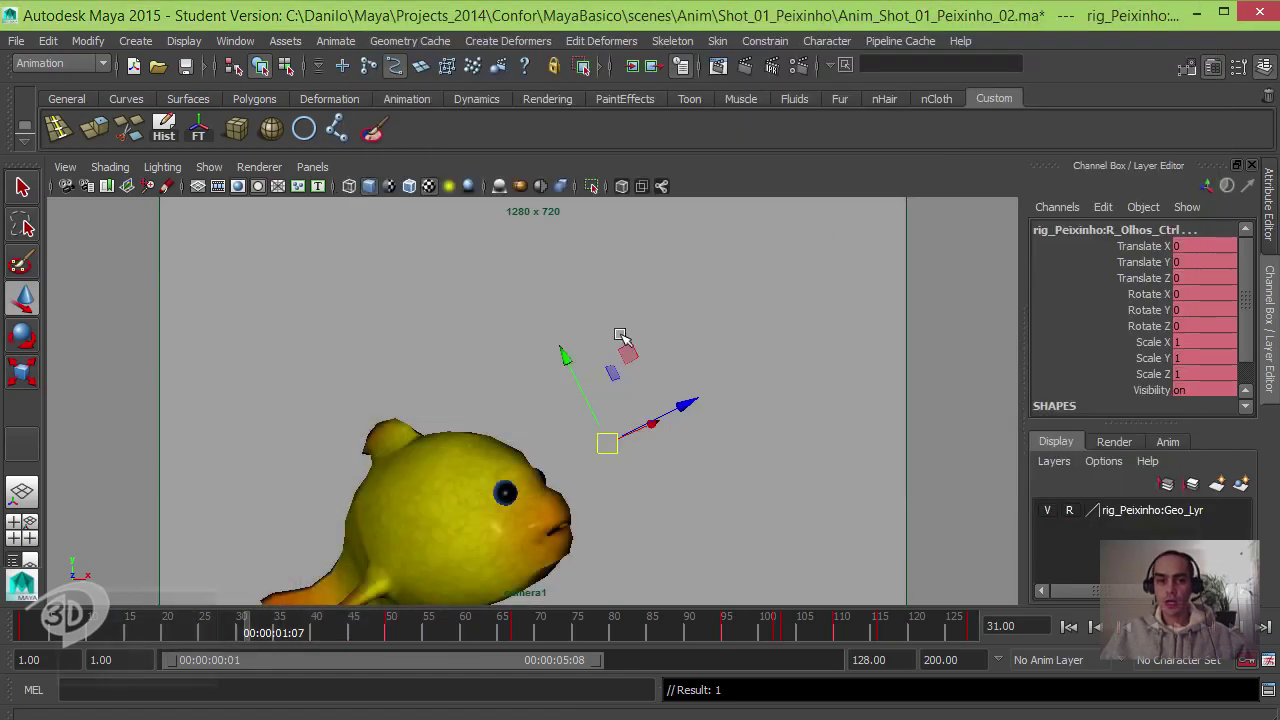
left_click(1068, 627)
key("alt+v")
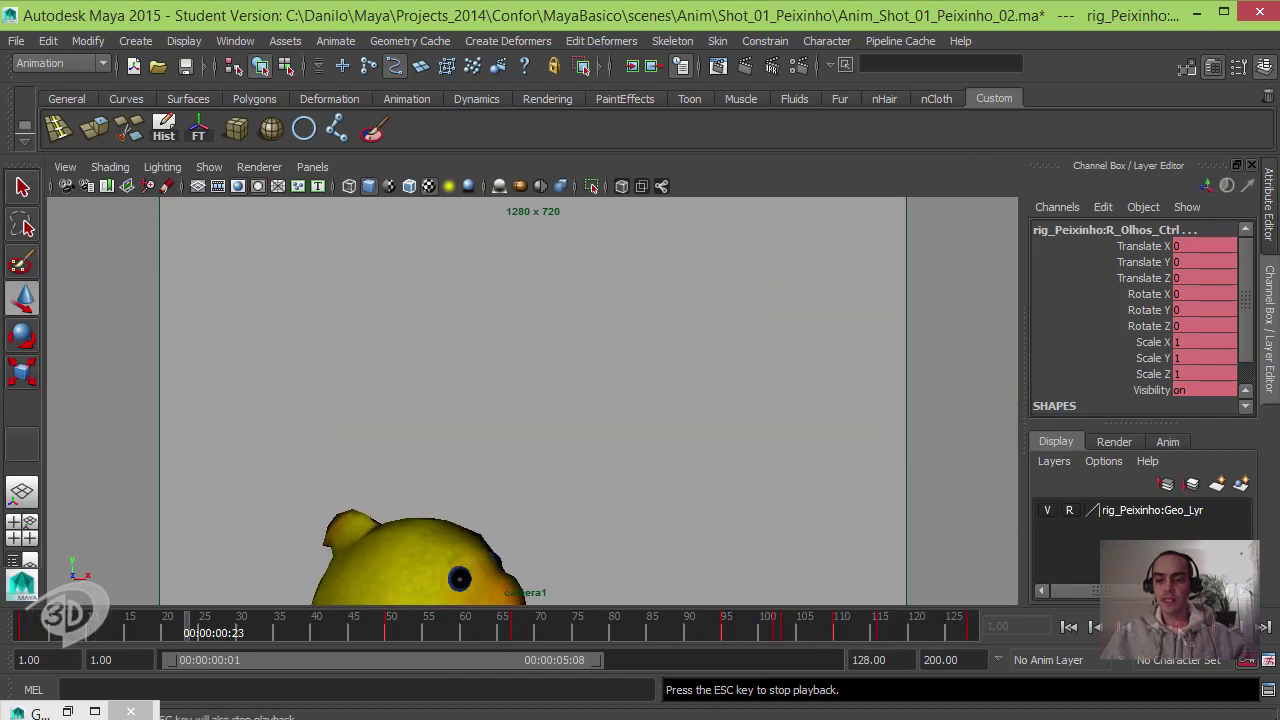
left_click(1068, 627)
left_click(1068, 627)
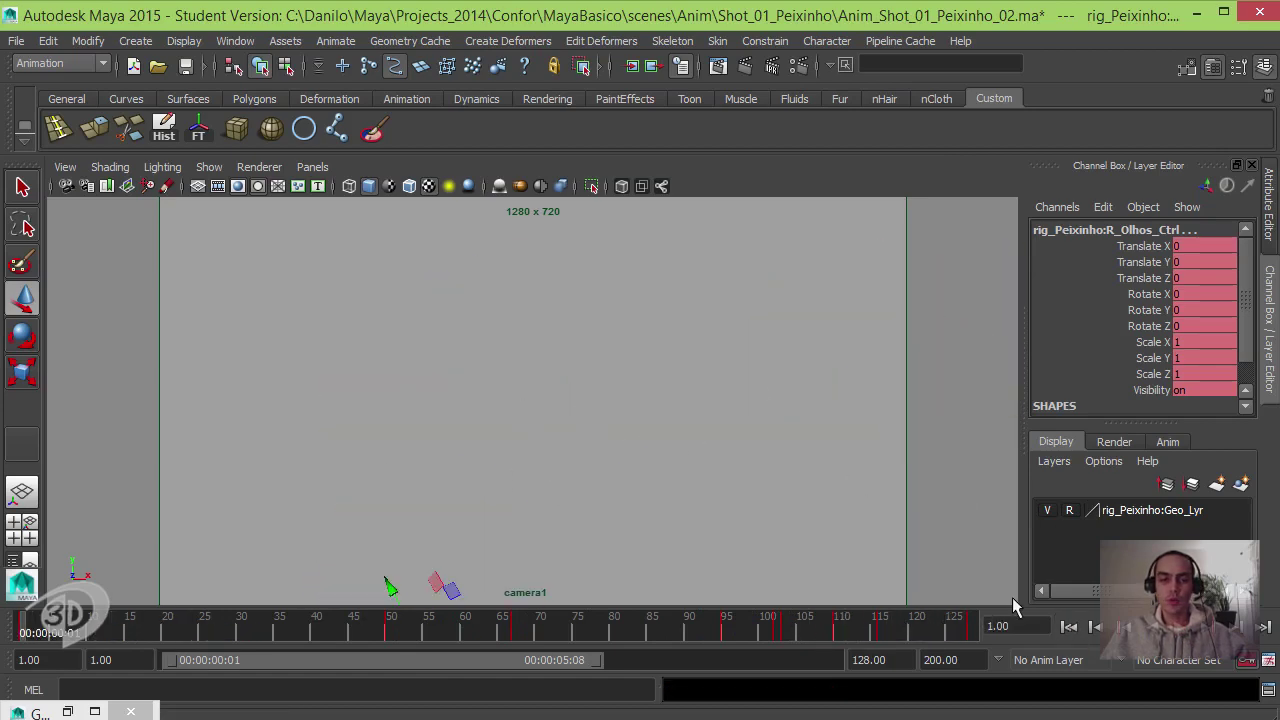
- Show the camera and perspective views side by side, go to frame 128, and select the fish's Tail_2_Ctrl, Tail_3_Ctrl and Tail_4_Ctrl
key("space")
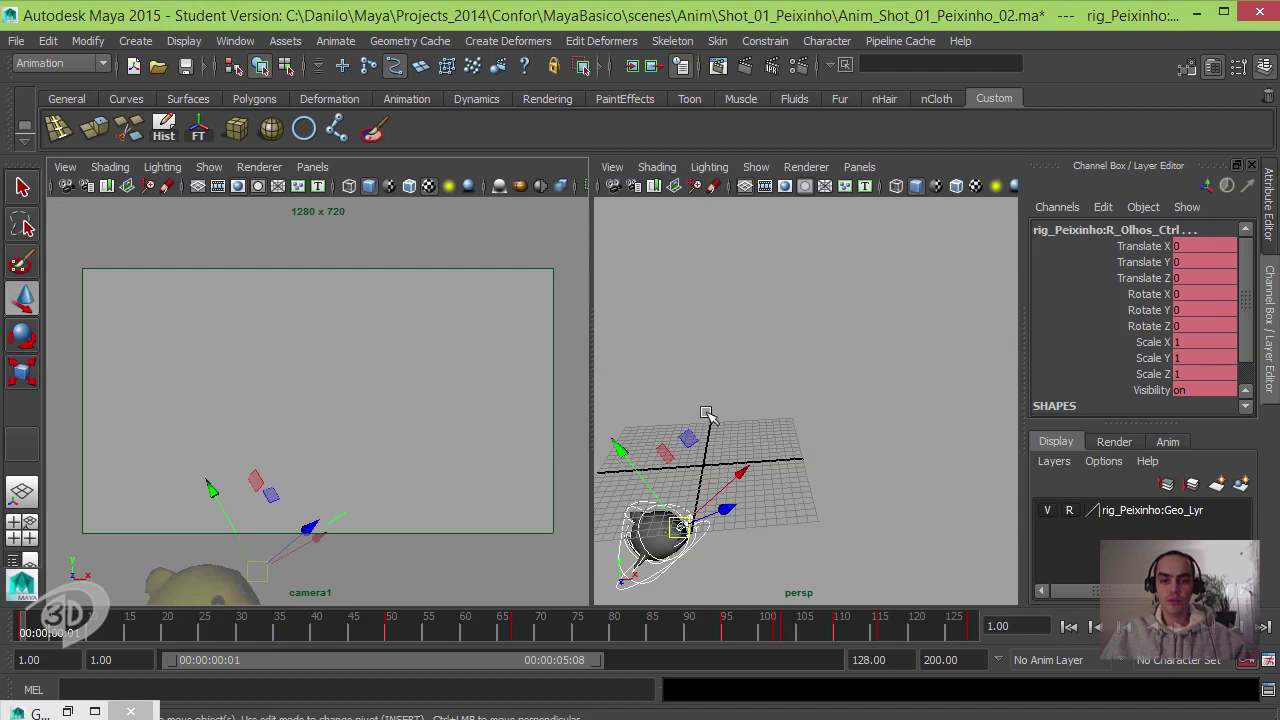
left_click(745, 374)
left_click(976, 632)
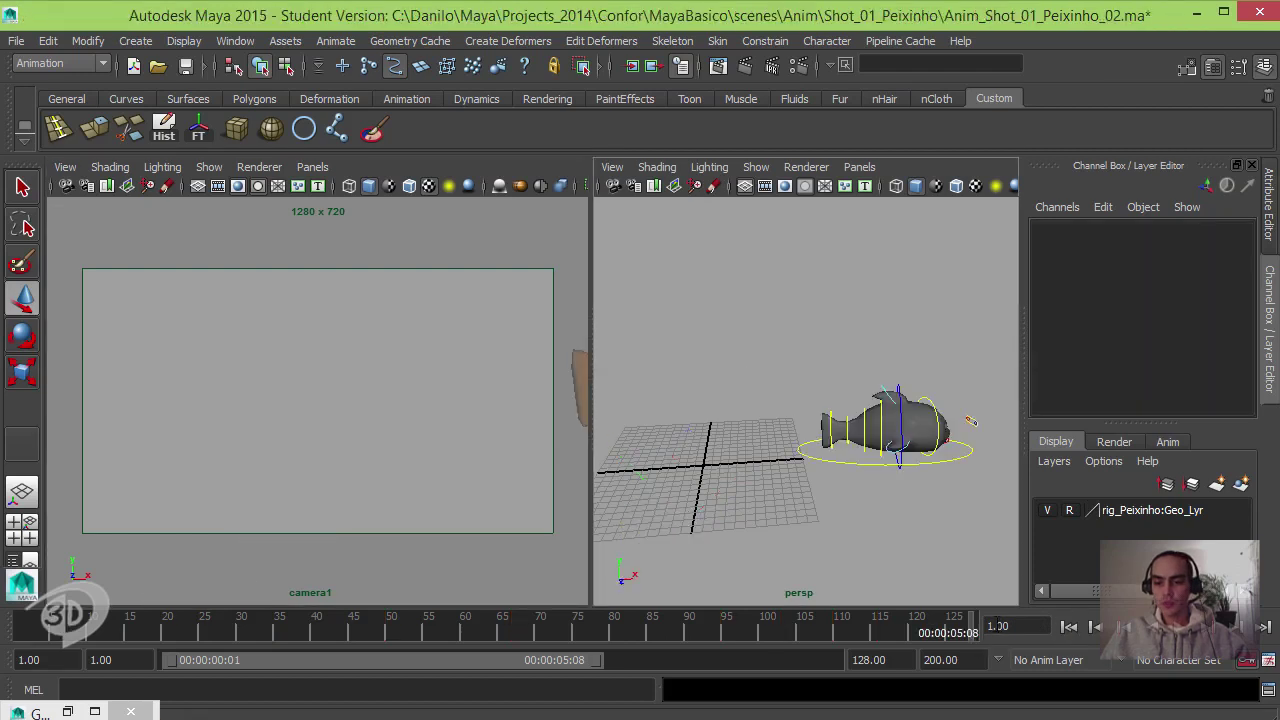
left_click(865, 410)
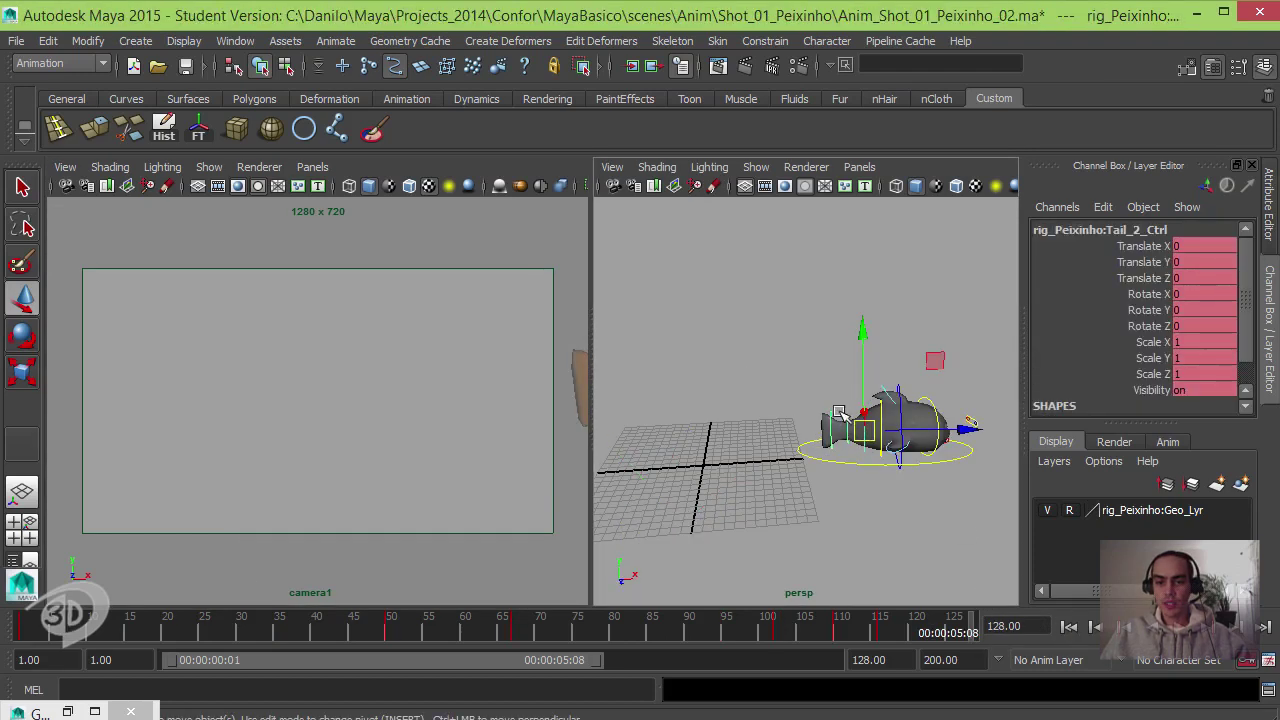
left_click_drag(847, 413, 783, 457)
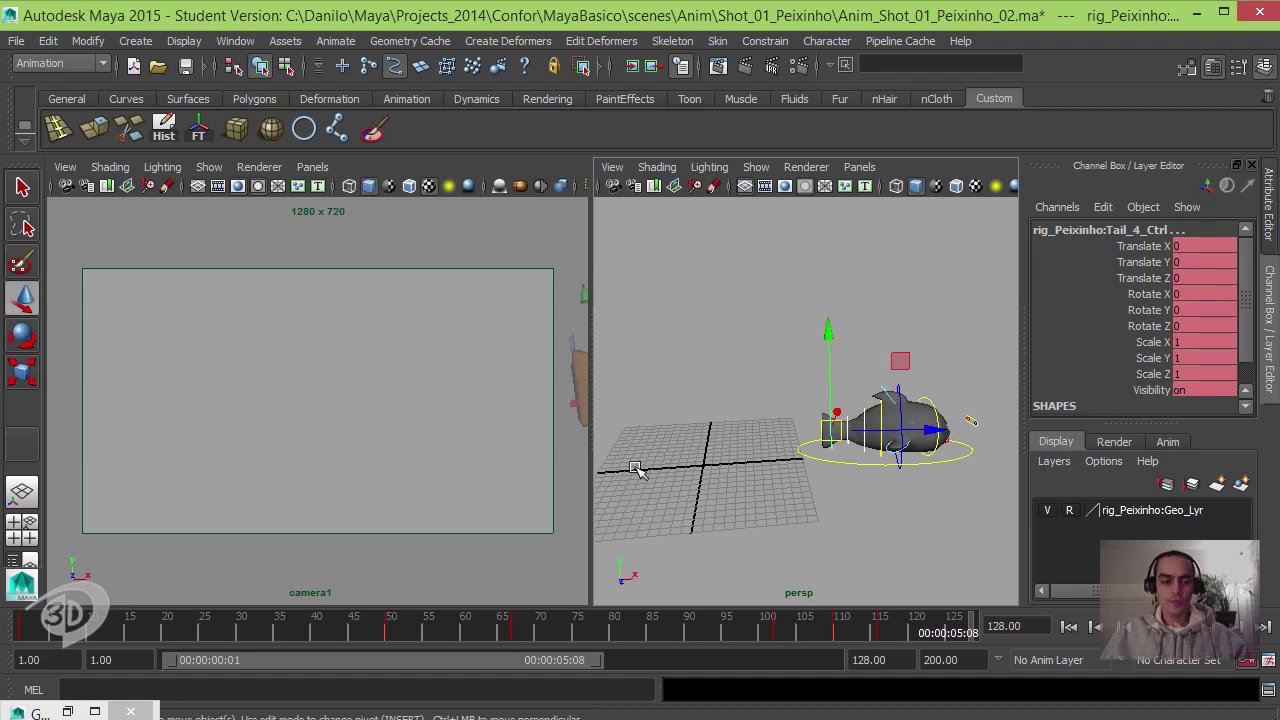
- Restore the Graph Editor, frame all curves, and shift every key of Tail_2_Ctrl, Tail_3_Ctrl and Tail_4_Ctrl 2 frames later
left_click(40, 712)
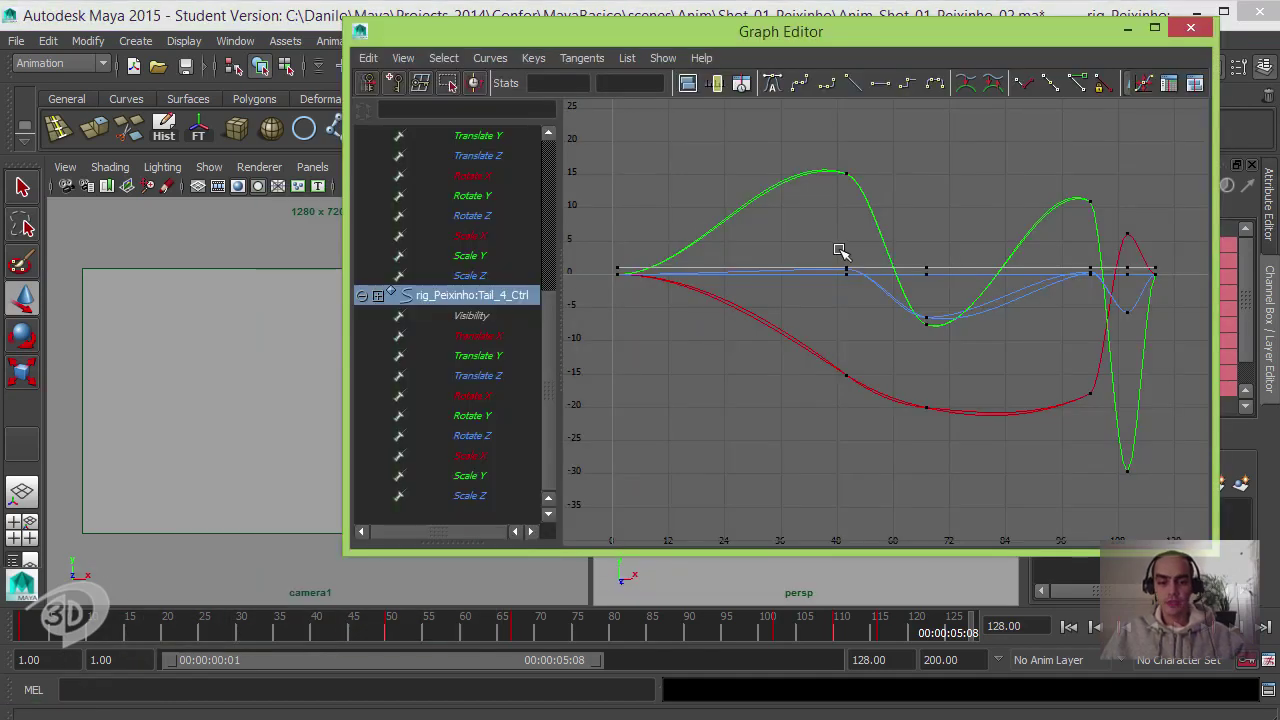
key("a")
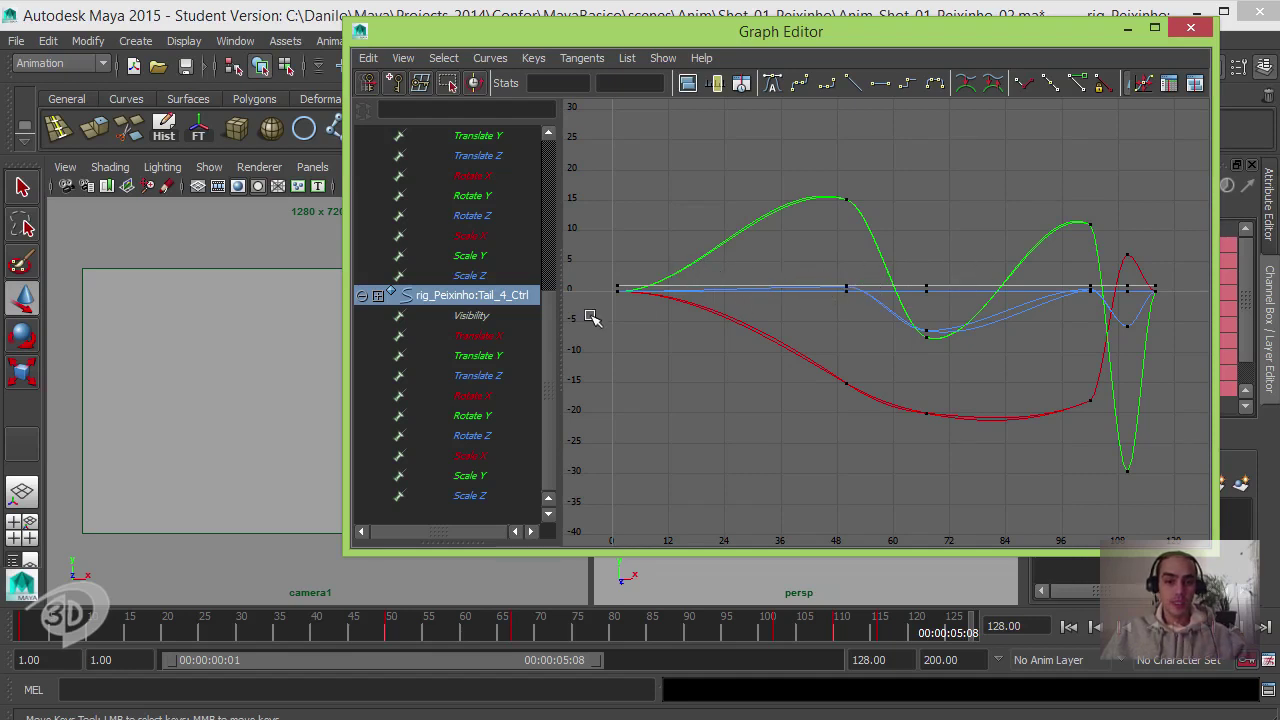
left_click_drag(545, 331, 550, 187)
left_click_drag(673, 196, 675, 370)
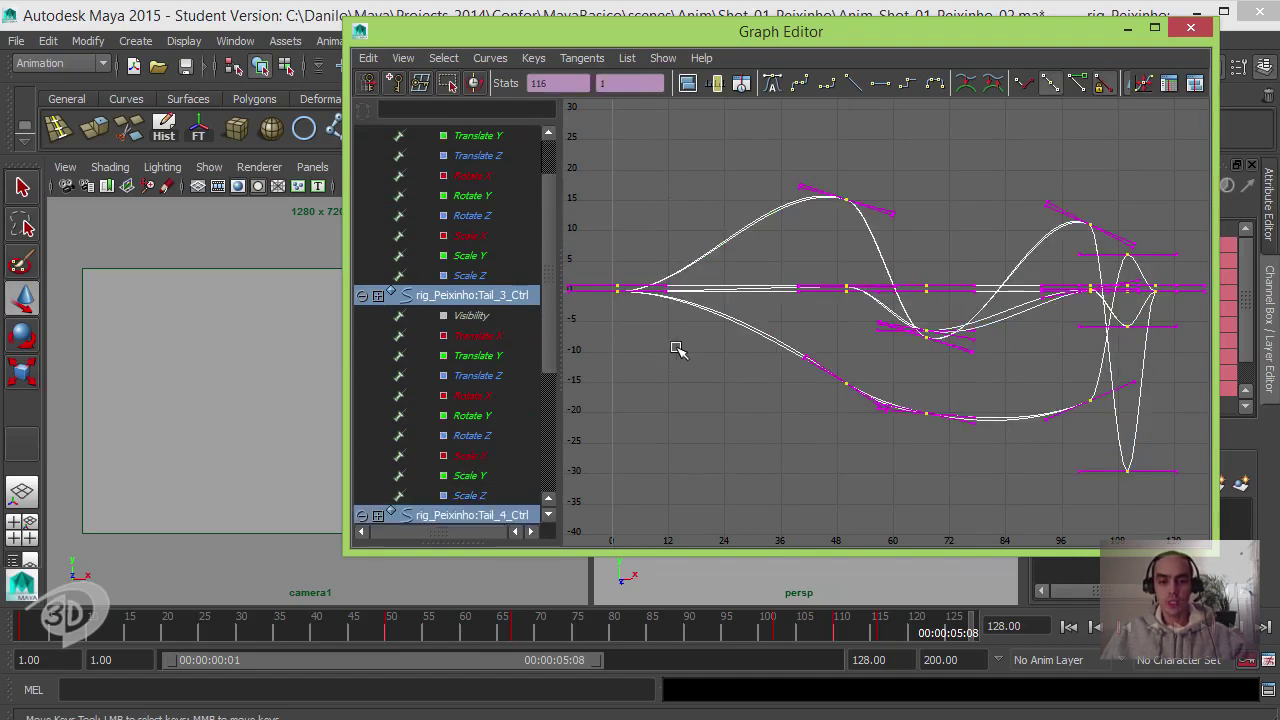
middle_click_drag(681, 352, 693, 350, "shift")
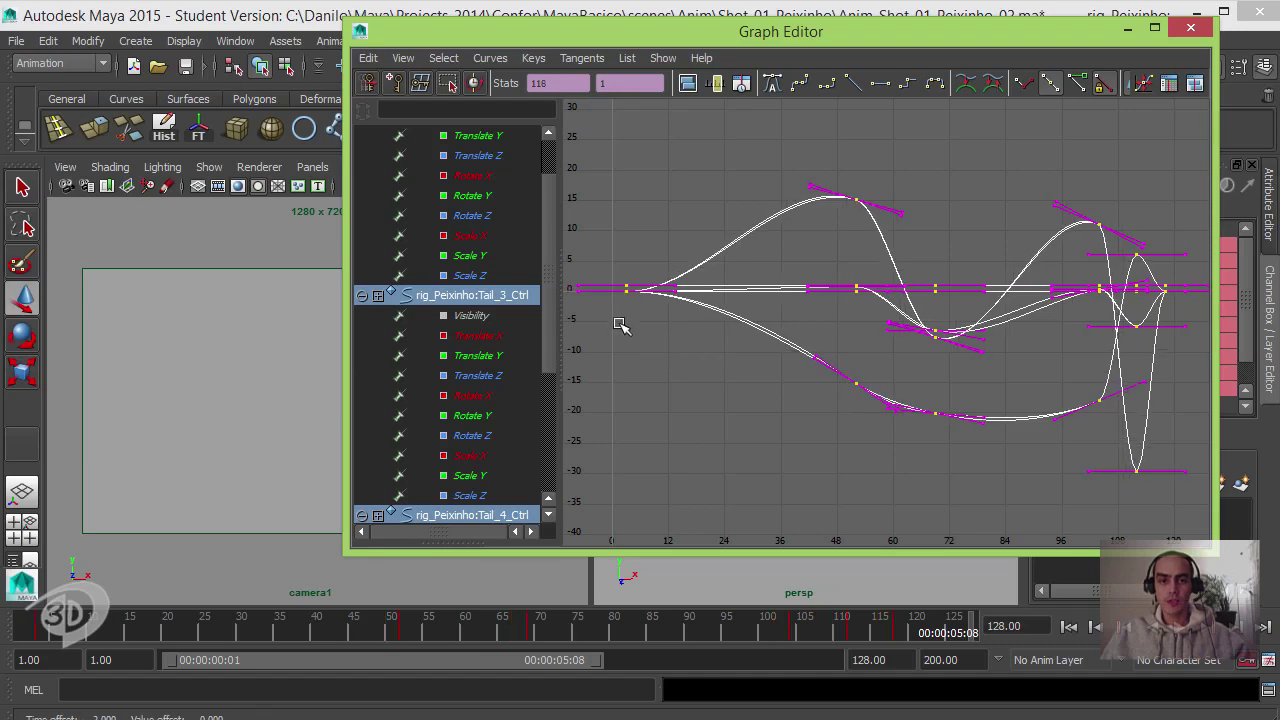
- Leave Tail_2_Ctrl out of the curve selection and shift every key of Tail_3_Ctrl and Tail_4_Ctrl 2 frames later
scroll(531, 205, "up", 1)
left_click(503, 140, "ctrl")
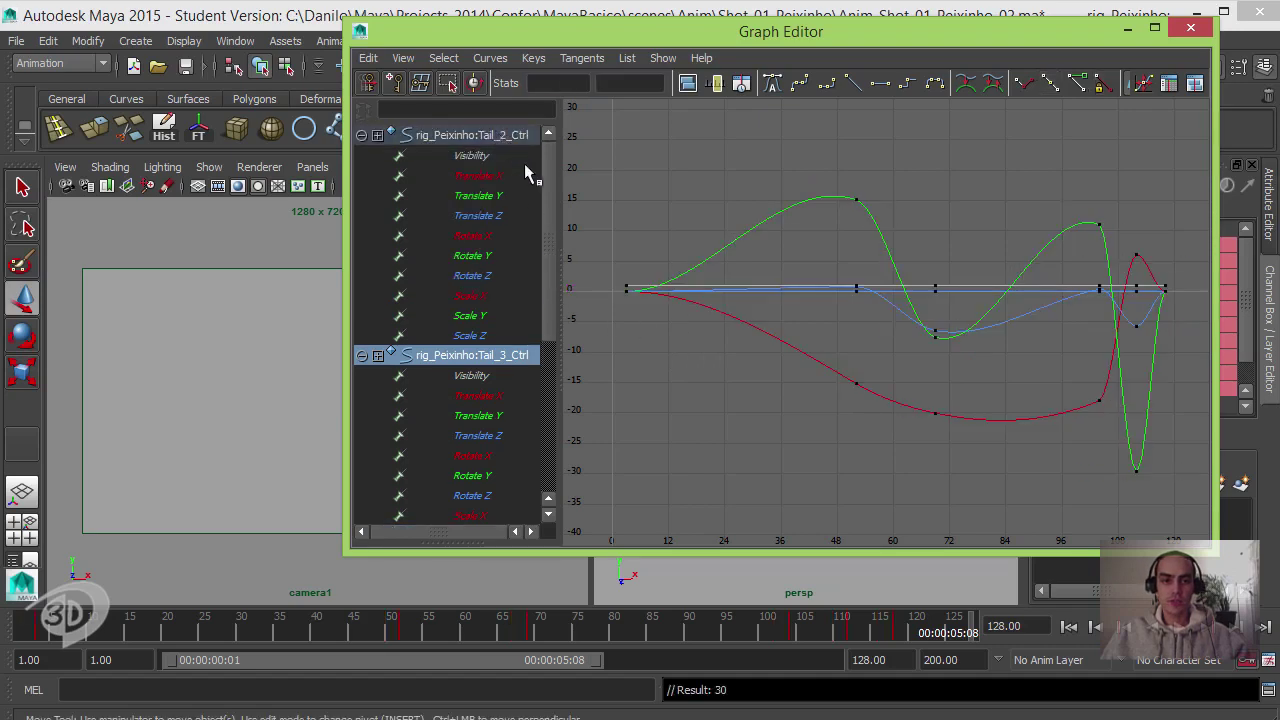
left_click_drag(713, 210, 632, 391)
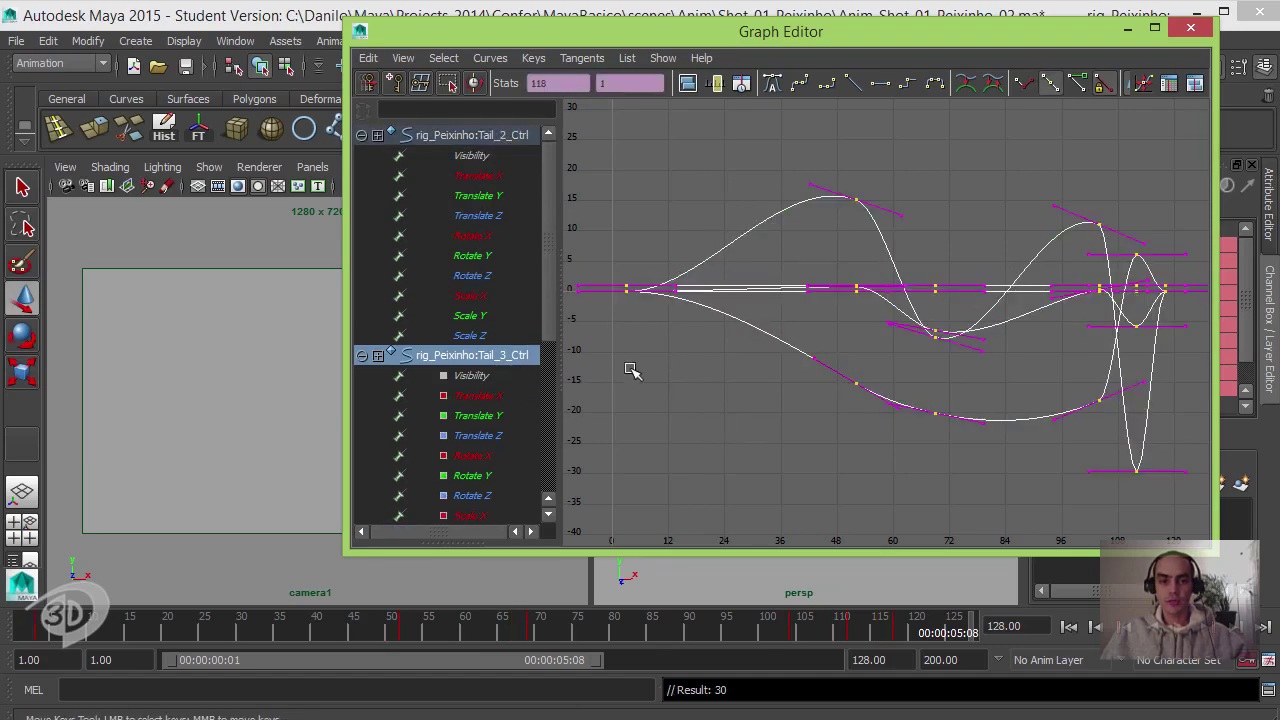
middle_click_drag(718, 341, 733, 346)
- Isolate the curves of Tail_4_Ctrl and shift all of its keys another 2 frames later
scroll(548, 335, "down", 3)
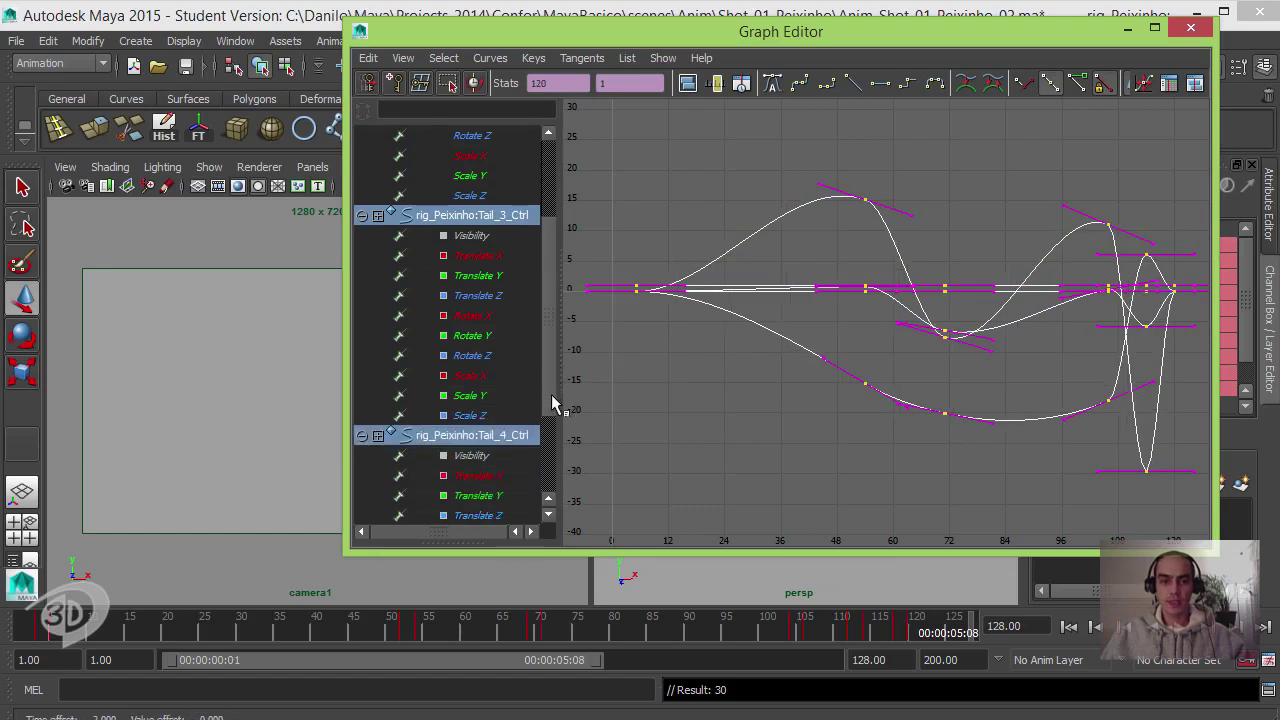
left_click(510, 215)
key("ctrl+z")
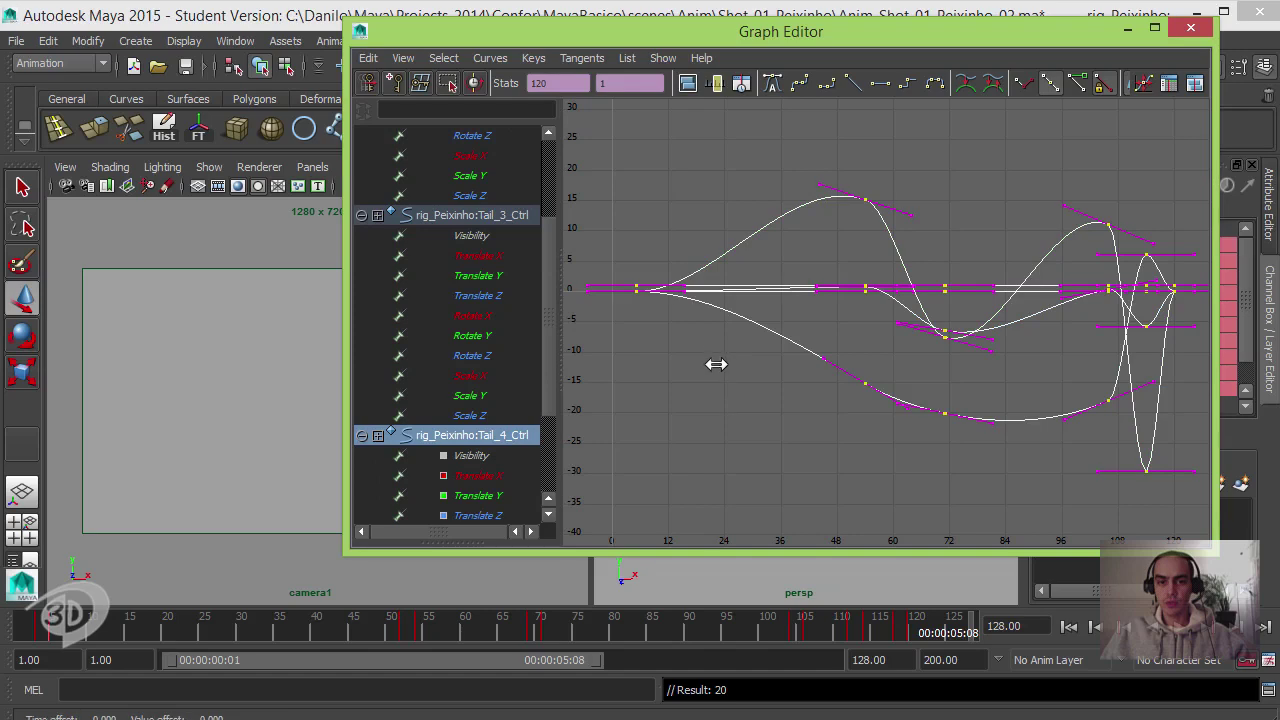
middle_click_drag(714, 366, 724, 365)
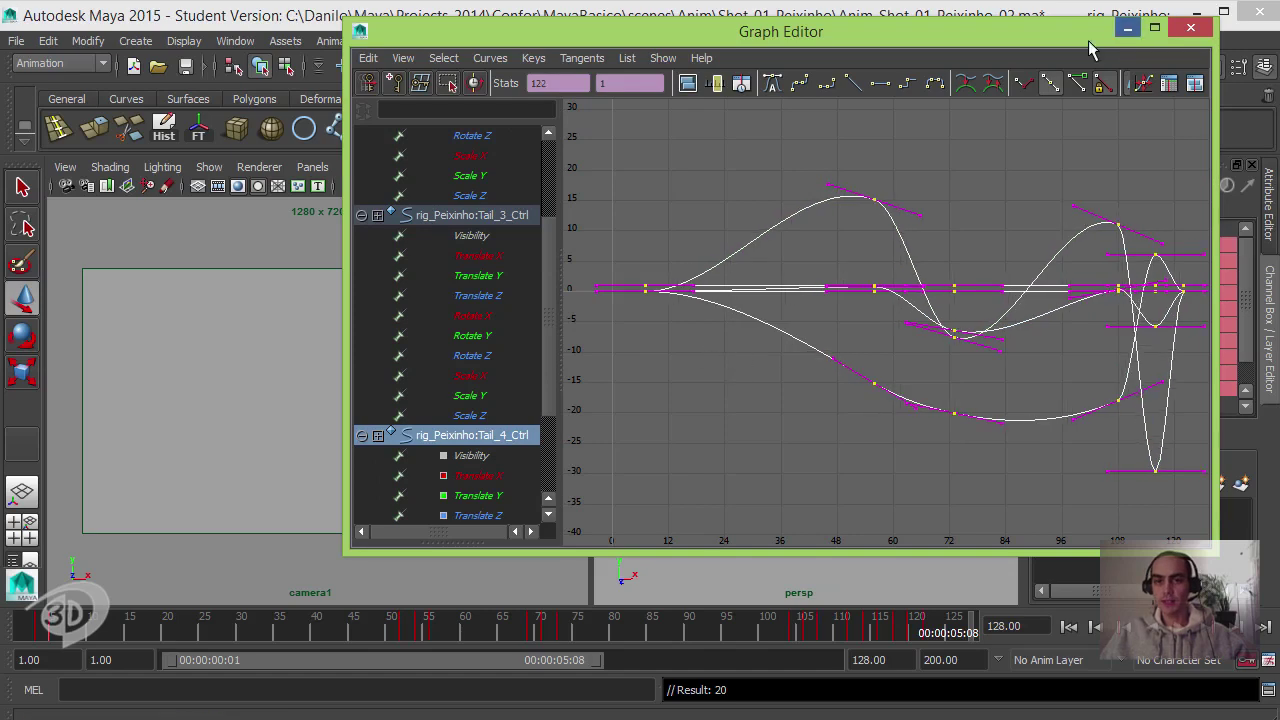
- Minimize the Graph Editor, play the animation to check the overlapping tail motion, and return to frame 1
left_click(1127, 28)
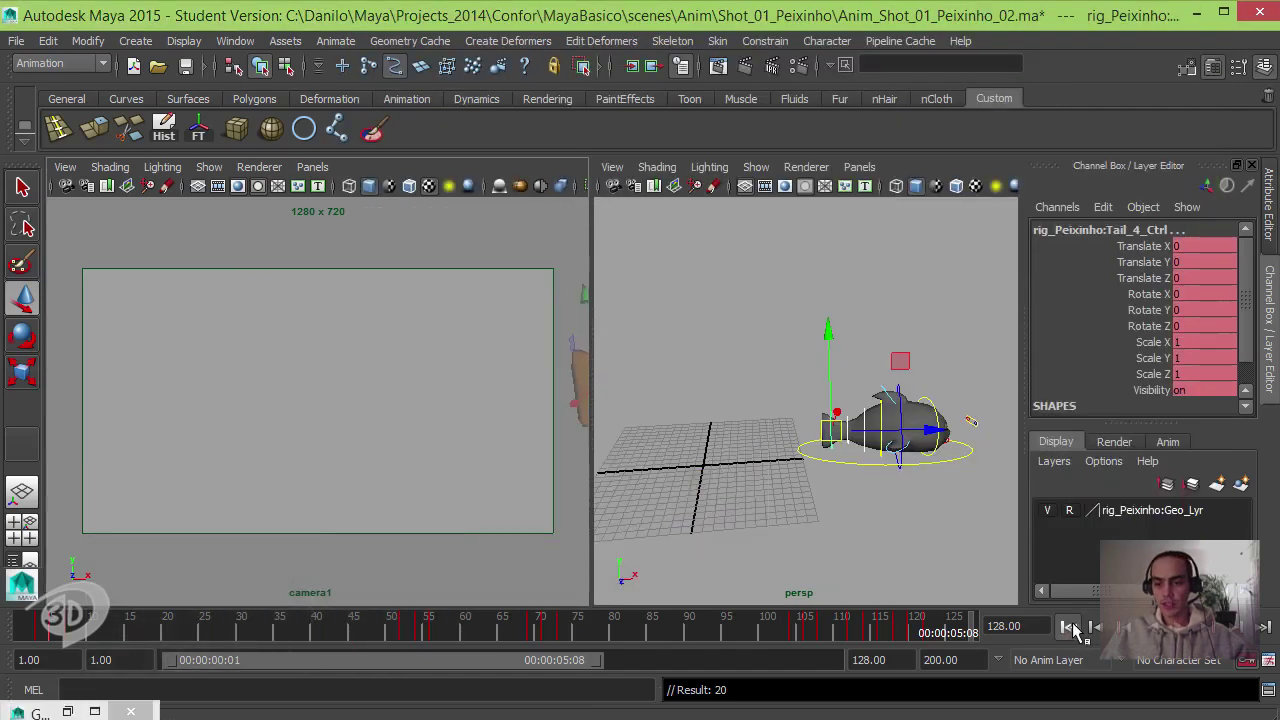
key("alt+v")
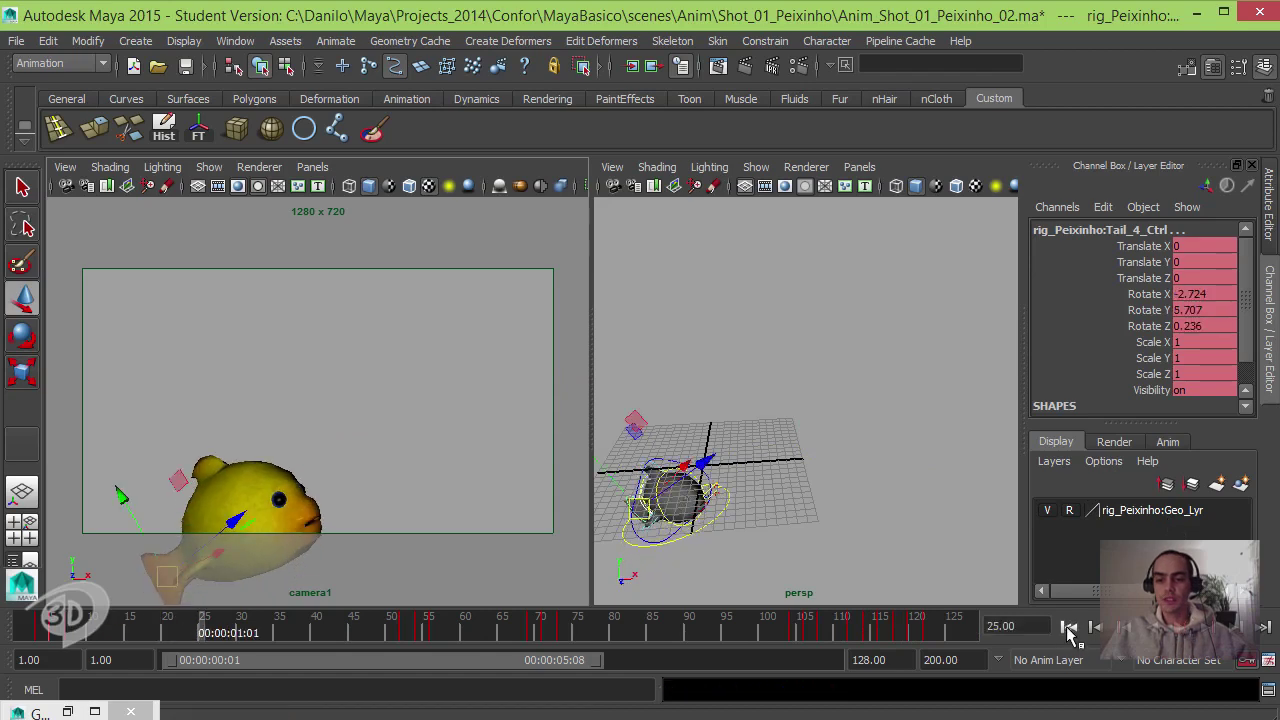
left_click(1069, 626)
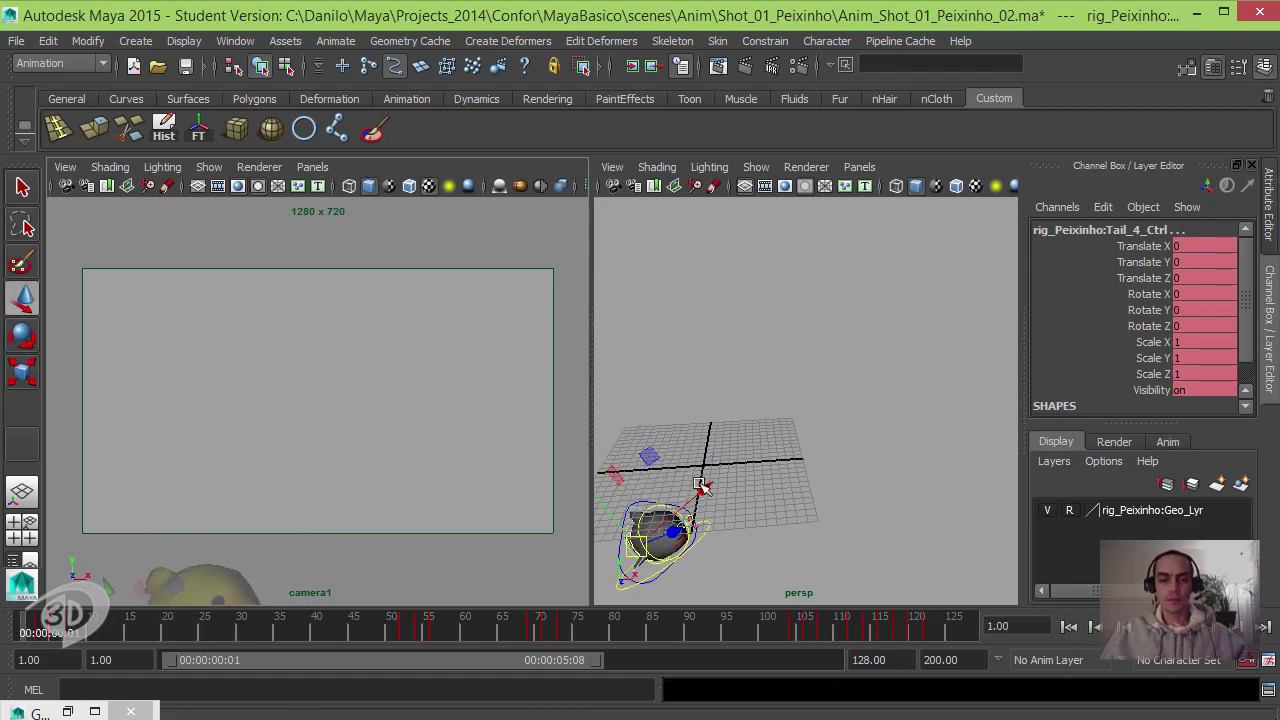
- Get a close view of the fish's head in the perspective view and select Jaw_Ctrl
left_click(765, 373)
scroll(694, 457, "up", 10)
middle_click_drag(848, 372, 932, 350, "alt")
left_click(934, 341)
right_click_drag(951, 323, 777, 403, "alt")
- Turn on the ShotB_Audio_Peixinho_Wav sound for the time slider
right_click(378, 637)
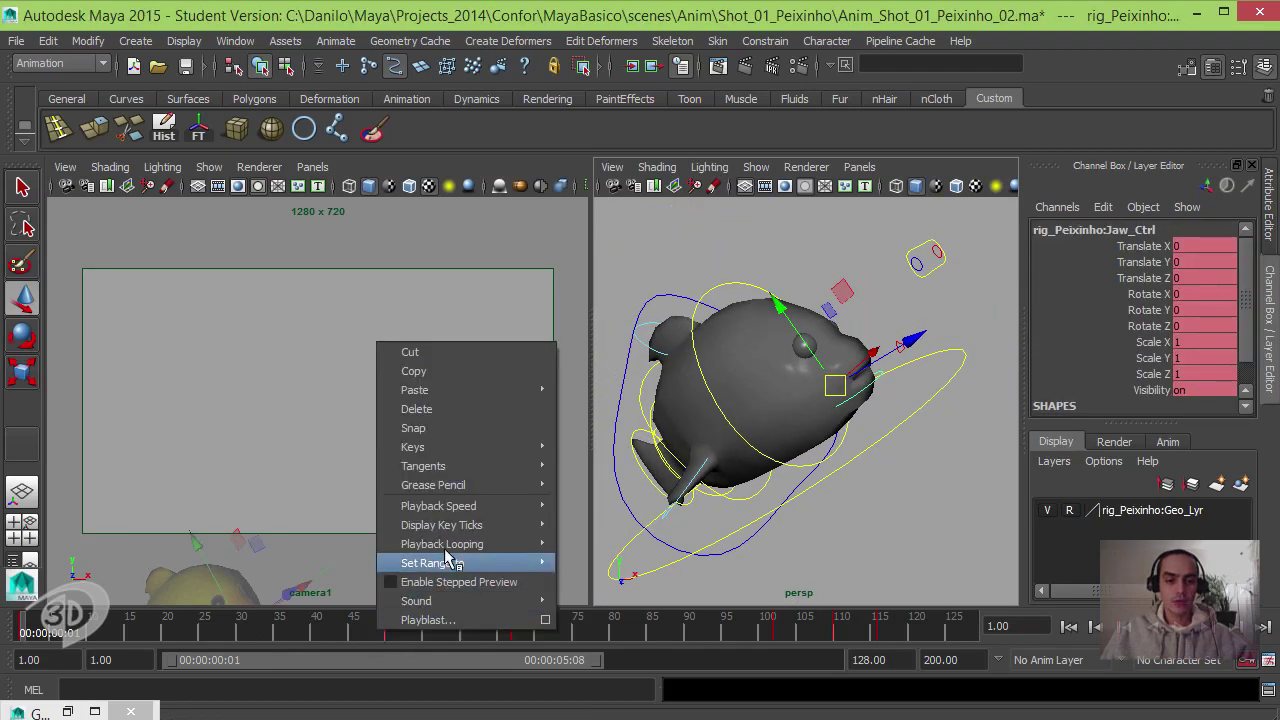
mouse_move(462, 603)
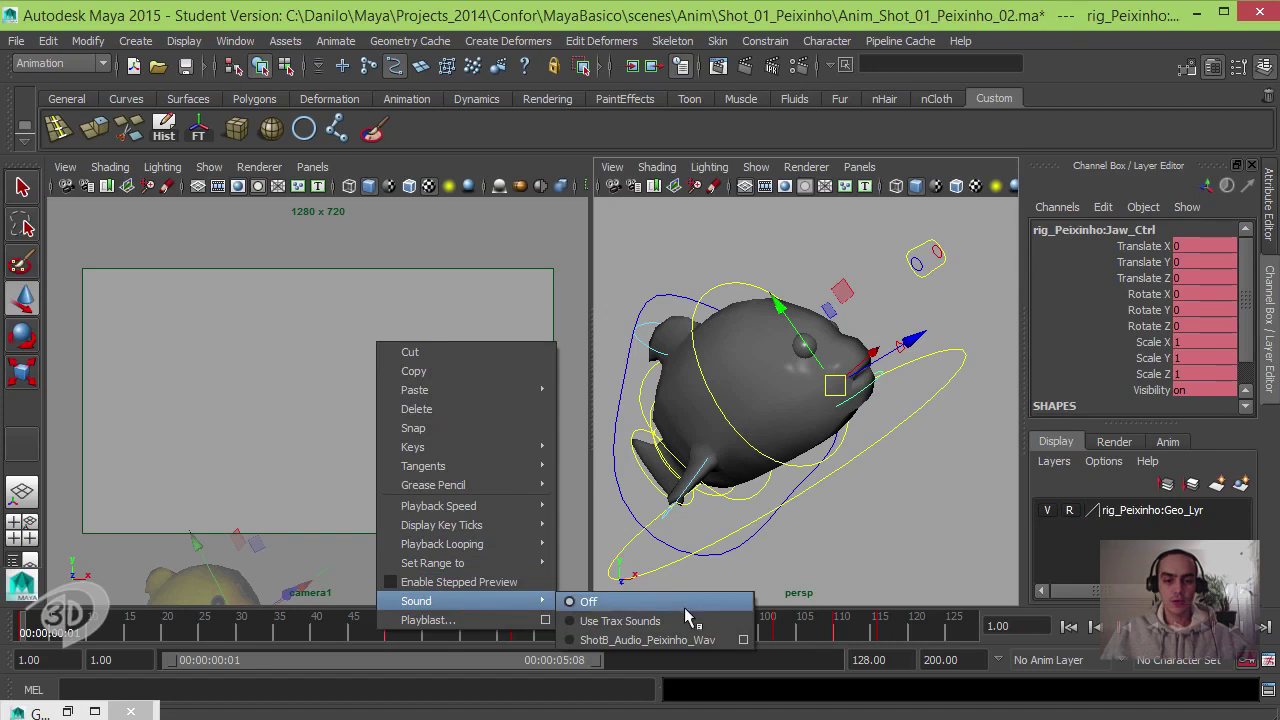
left_click(668, 643)
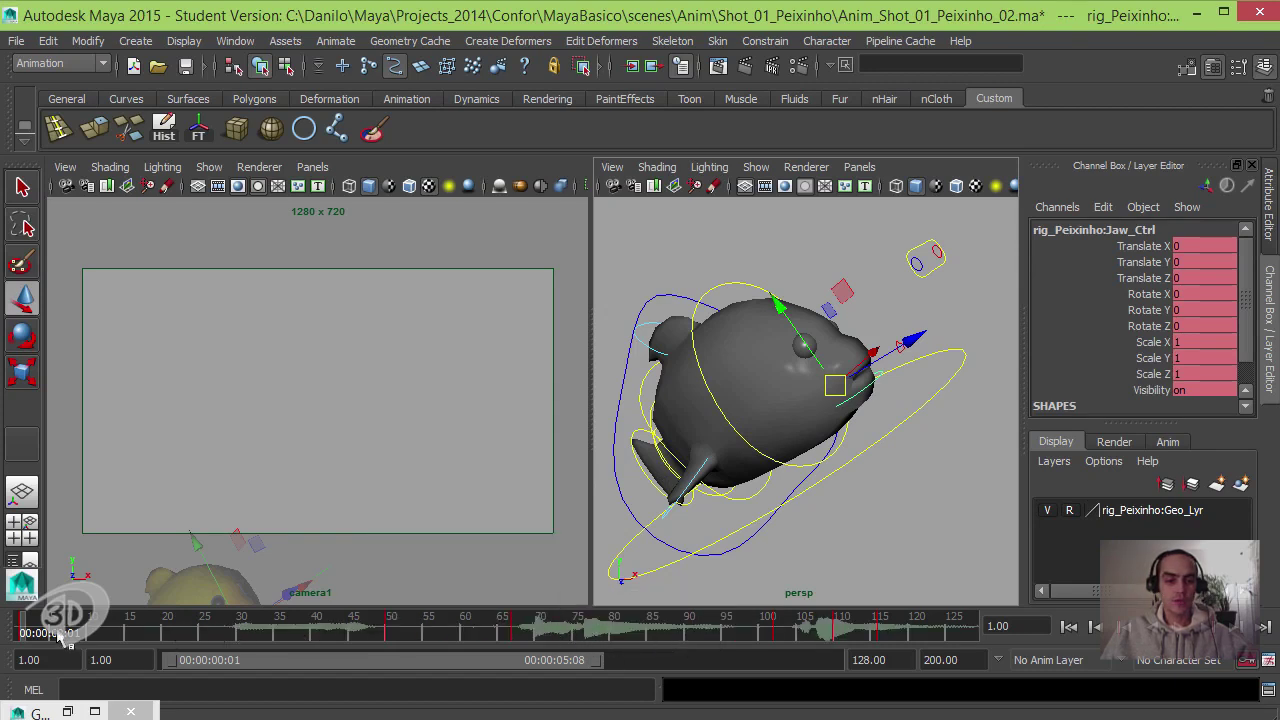
- Scrub through the audio to frame 71, rotate Jaw_Ctrl open to Rotate X 24.382, and set a key
left_click_drag(35, 632, 509, 632)
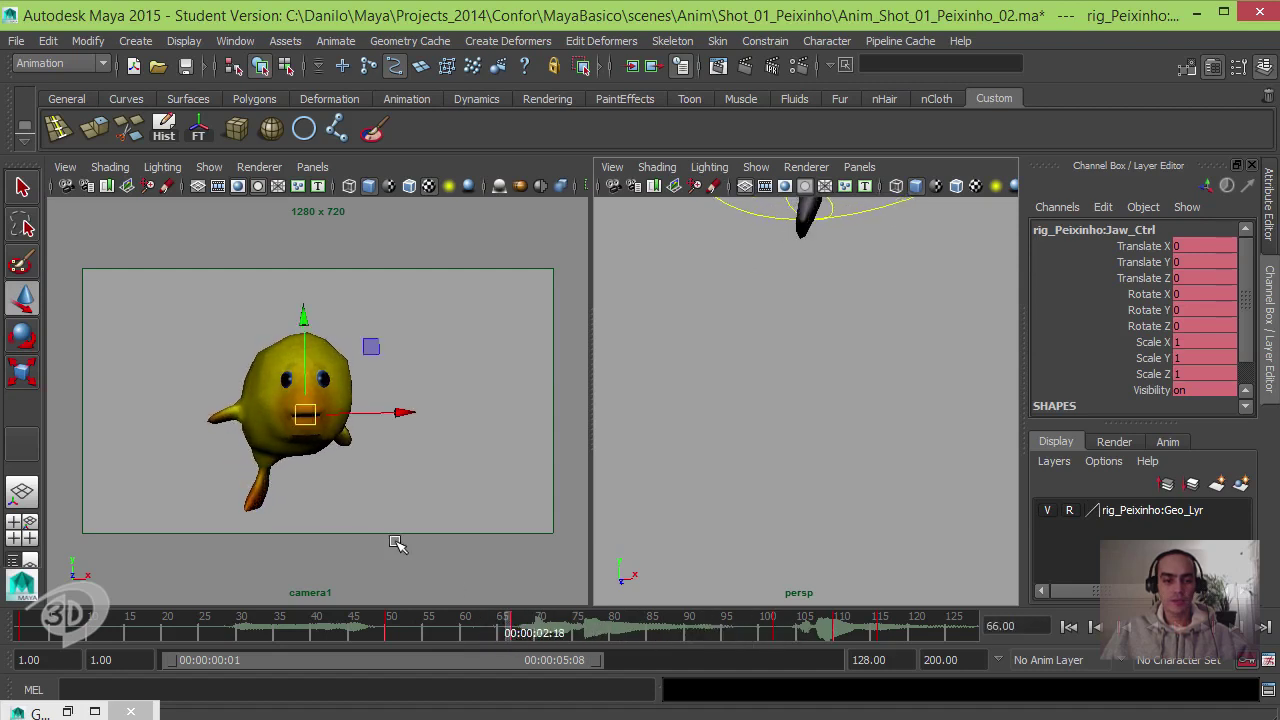
key("e")
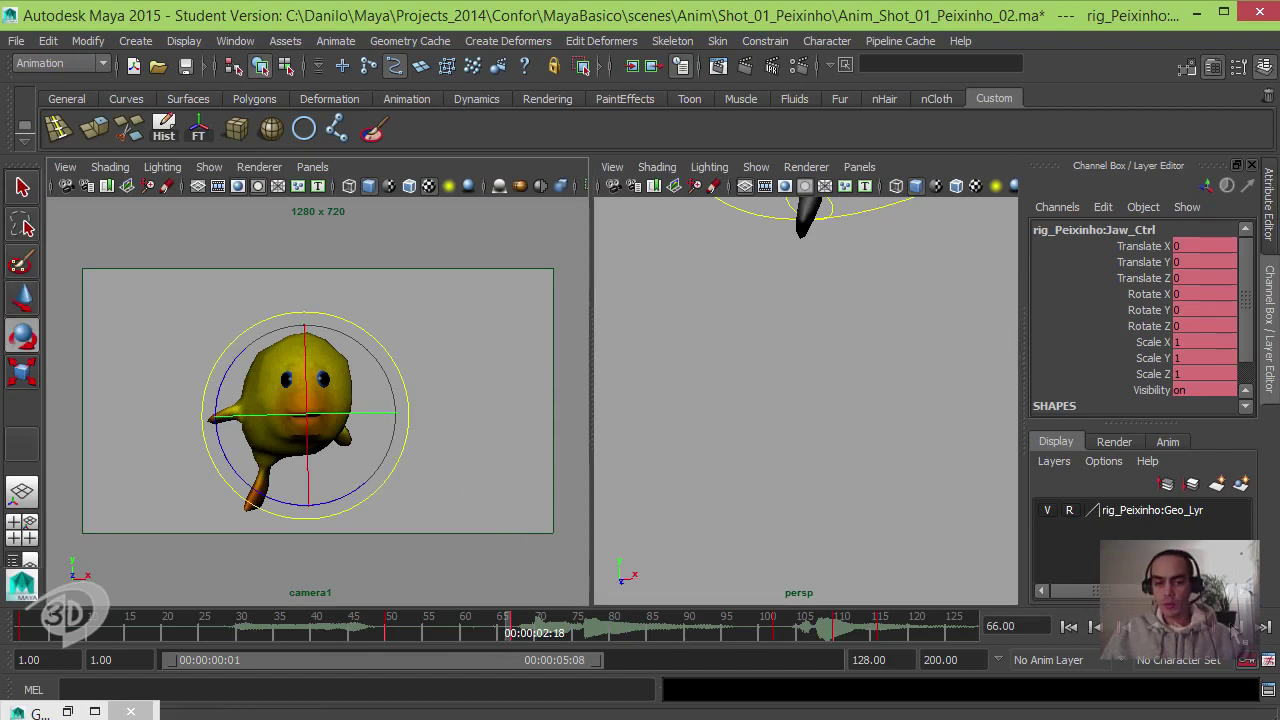
key("alt+period")
key("alt+period")
key("alt+period")
key("alt+period")
key("alt+period")
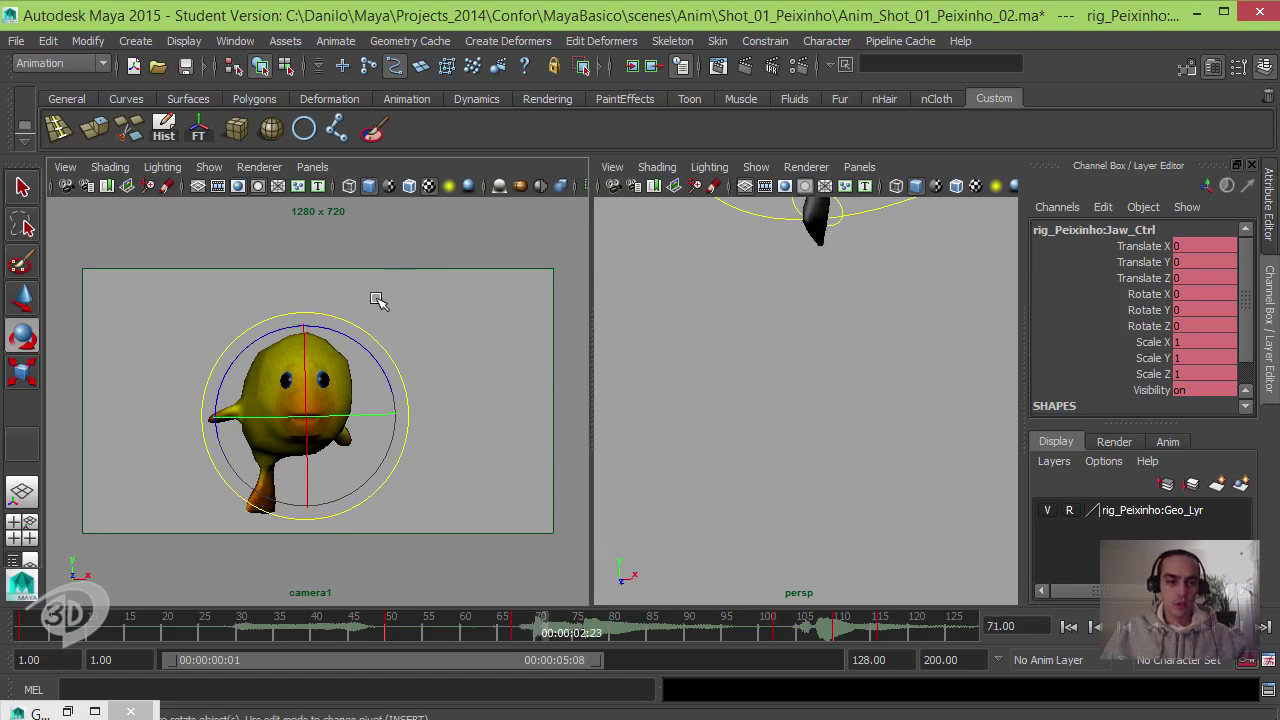
left_click_drag(307, 357, 449, 390)
key("s")
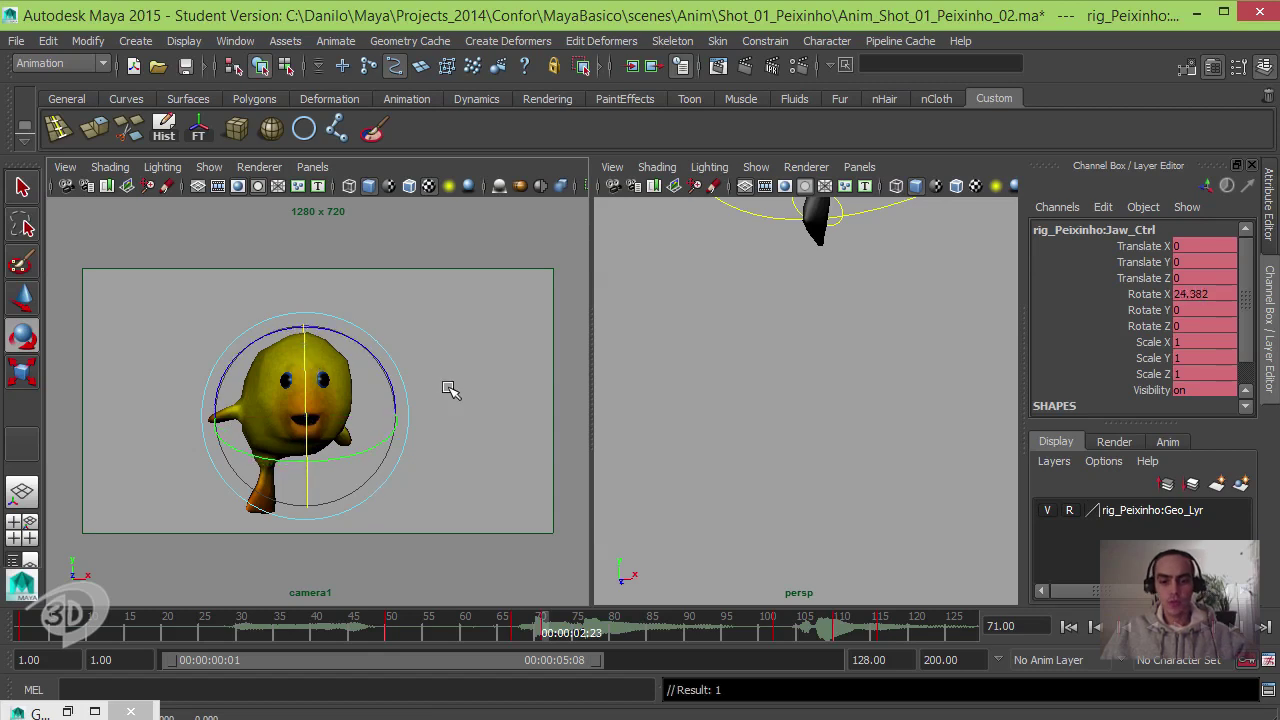
- Key Jaw_Ctrl closed at frame 76, open to Rotate X 22.231 at frame 79, and nearly closed at Rotate X 6.296 at frame 95
left_click(583, 633)
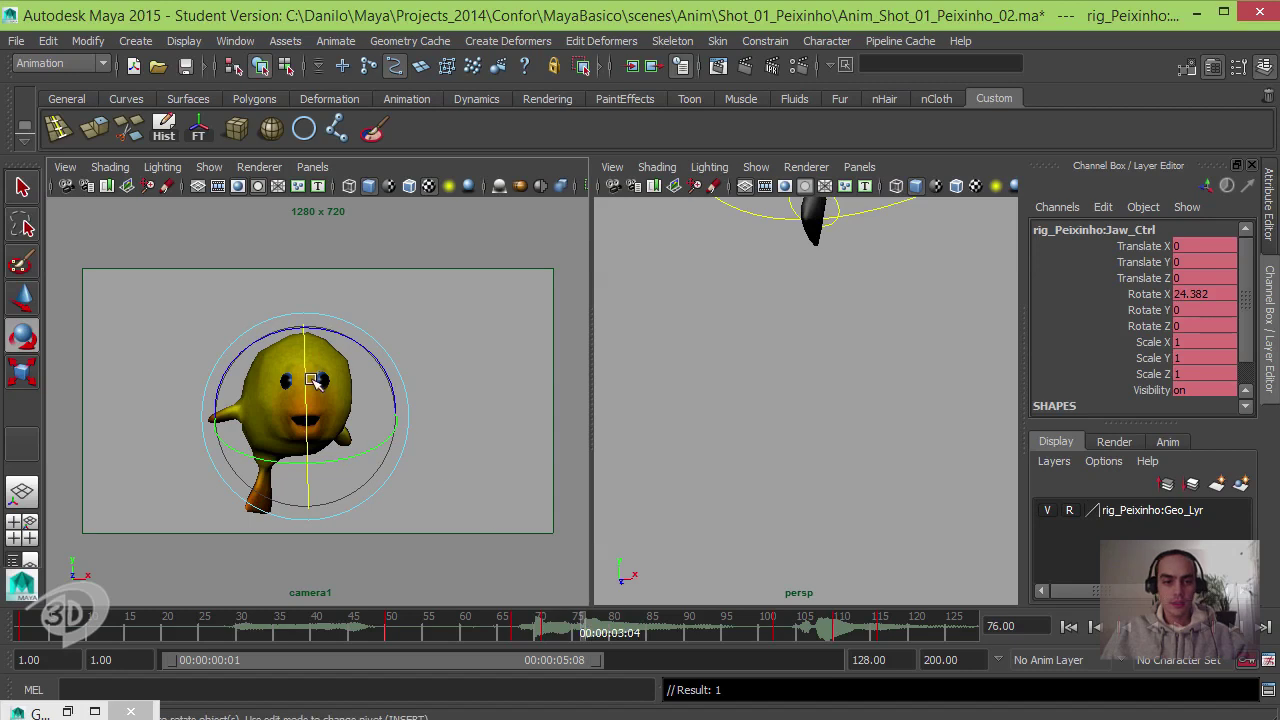
left_click_drag(305, 347, 312, 420)
key("s")
left_click(603, 632)
key("s")
left_click_drag(675, 627, 727, 632)
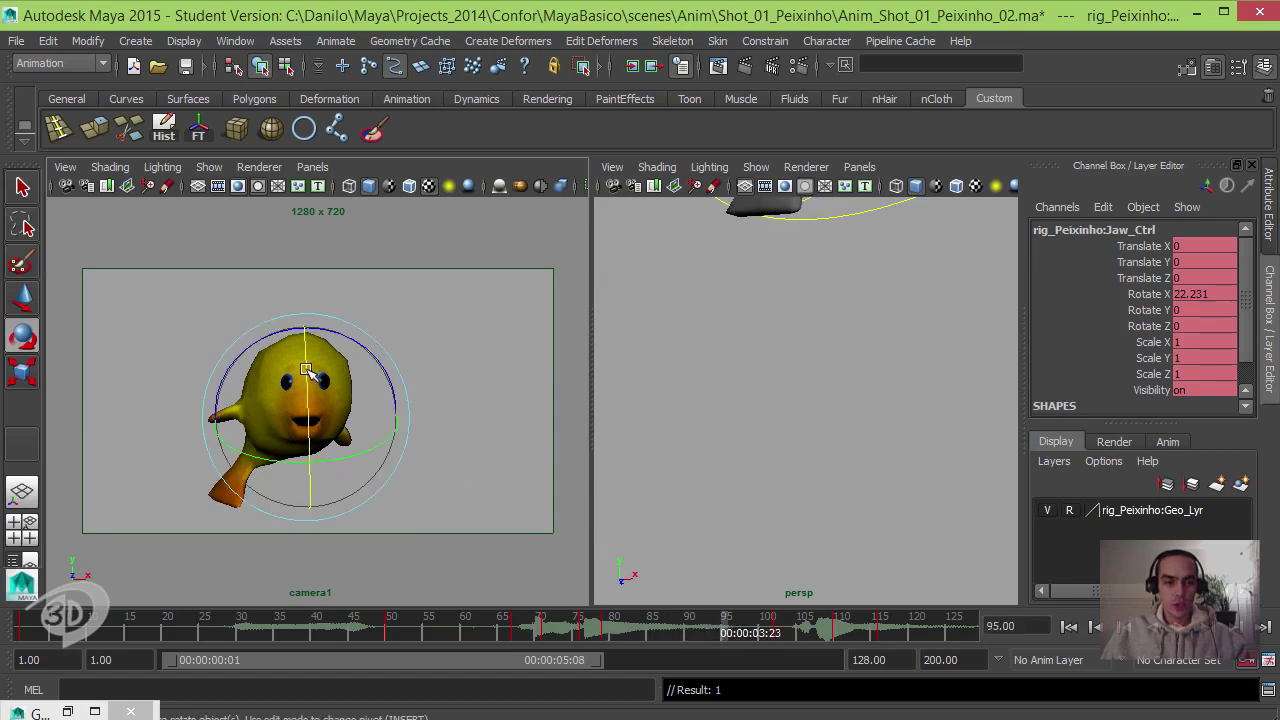
left_click_drag(306, 370, 306, 356)
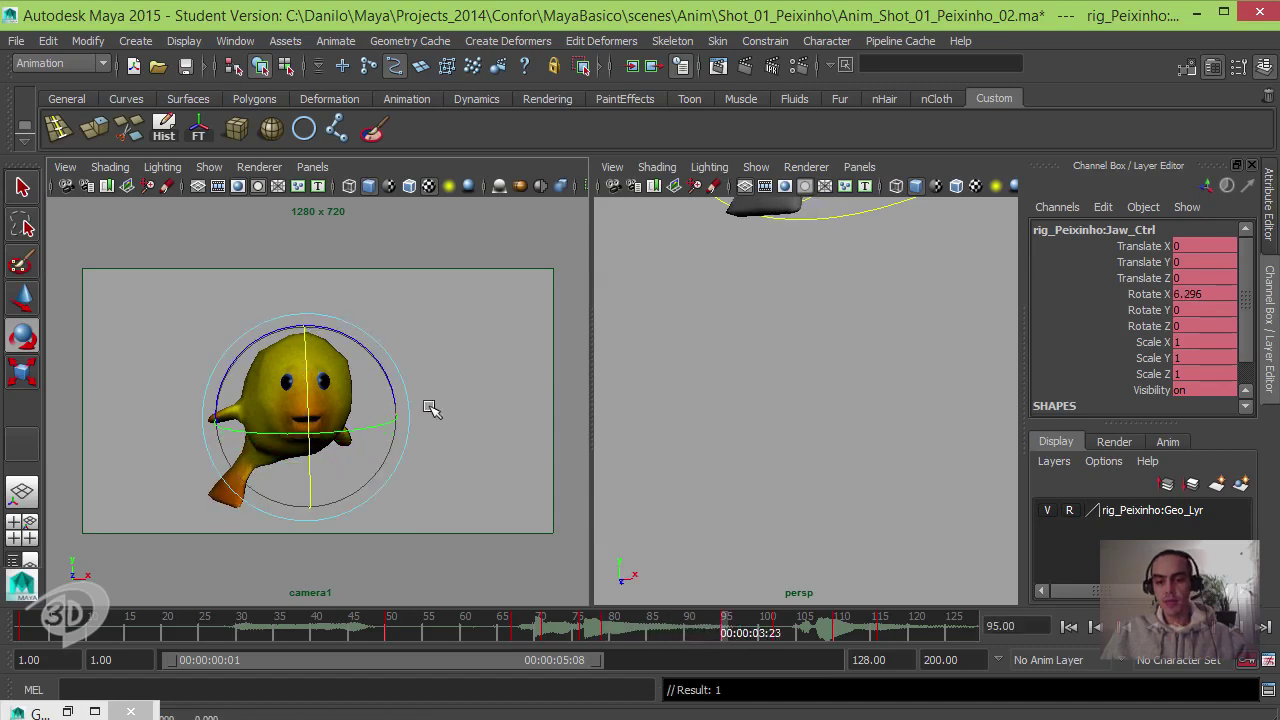
- Scrub the remaining frames, maximize the camera view, play the animation with sound from the start, and return to frame 1
left_click_drag(765, 635, 952, 625)
left_click(1068, 627)
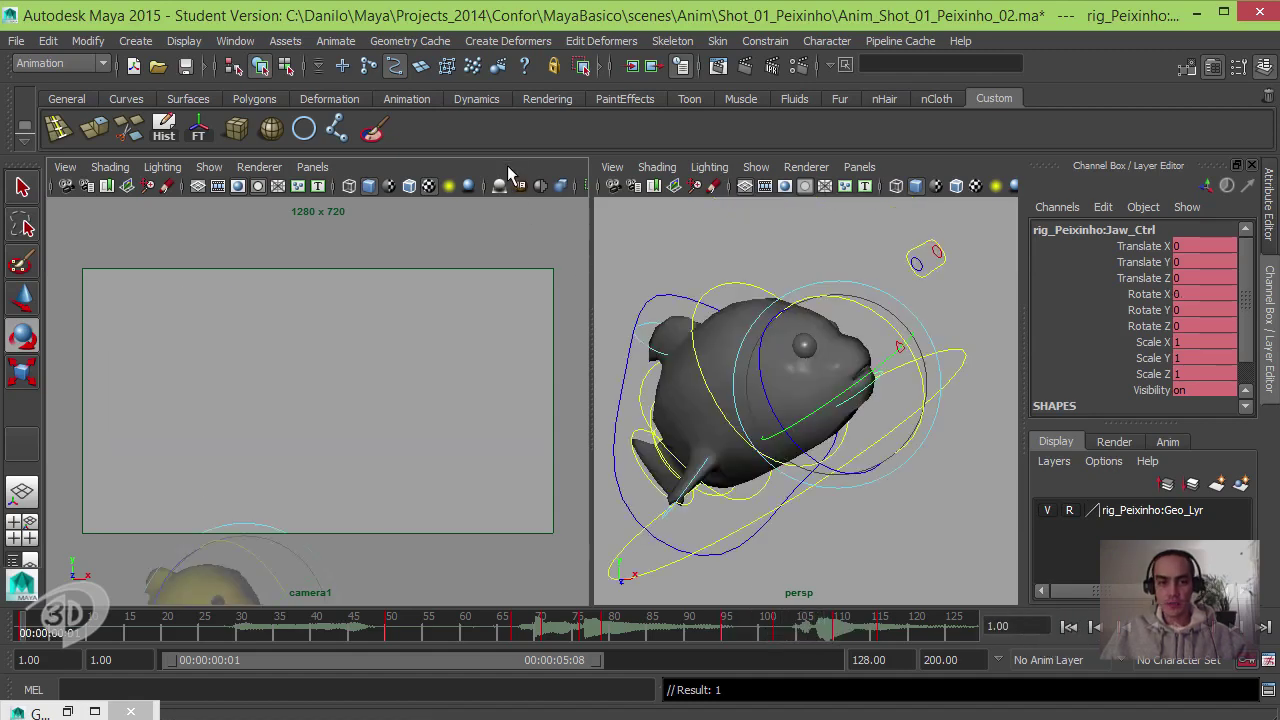
key("space")
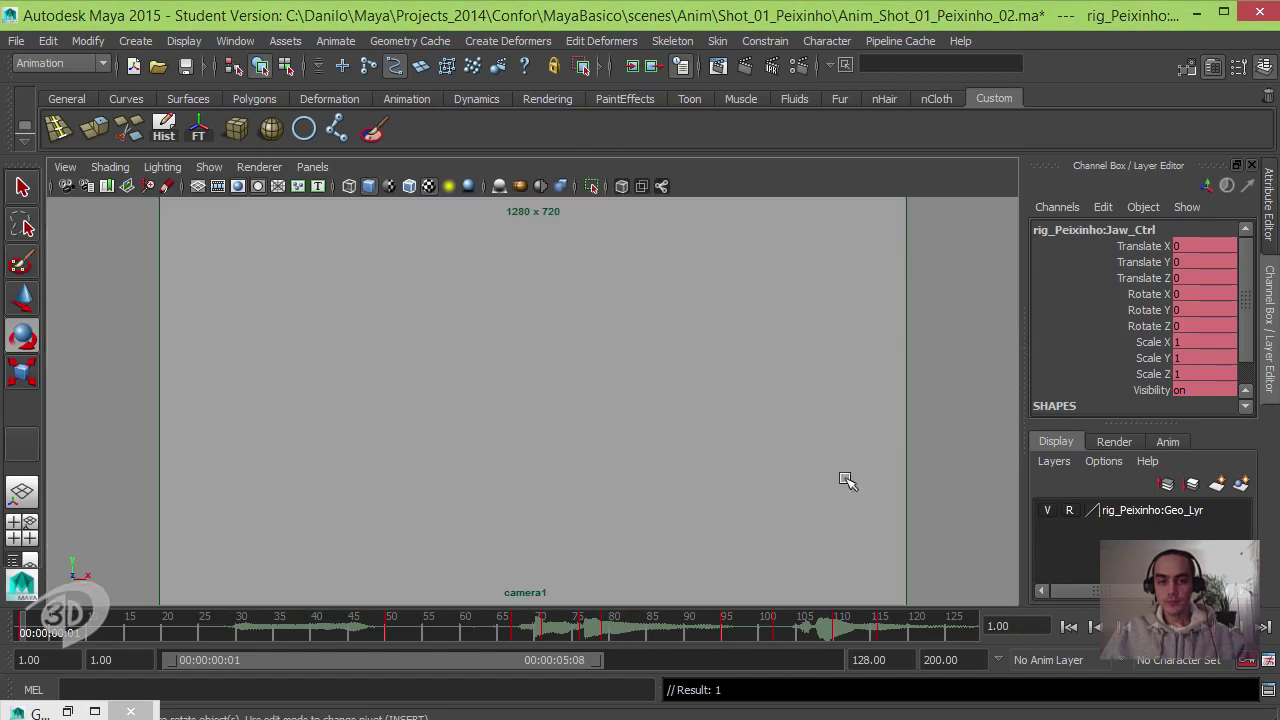
left_click(1180, 627)
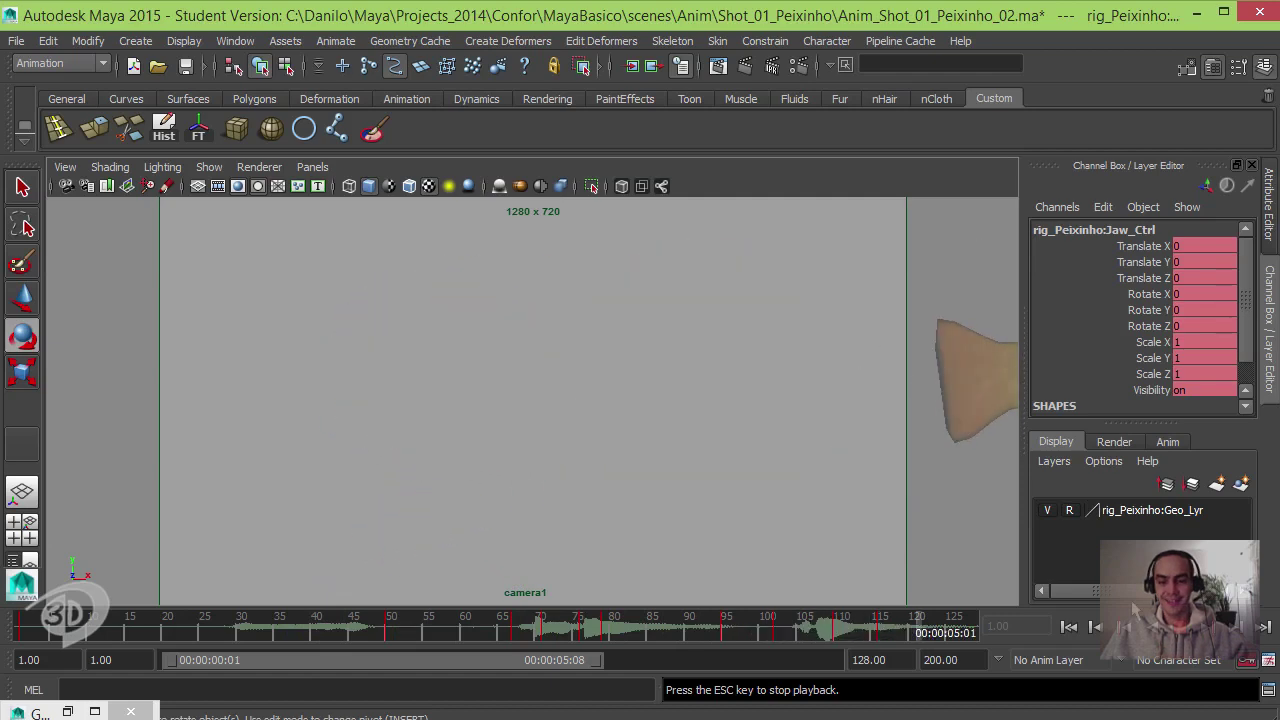
key("Escape")
left_click(1068, 628)
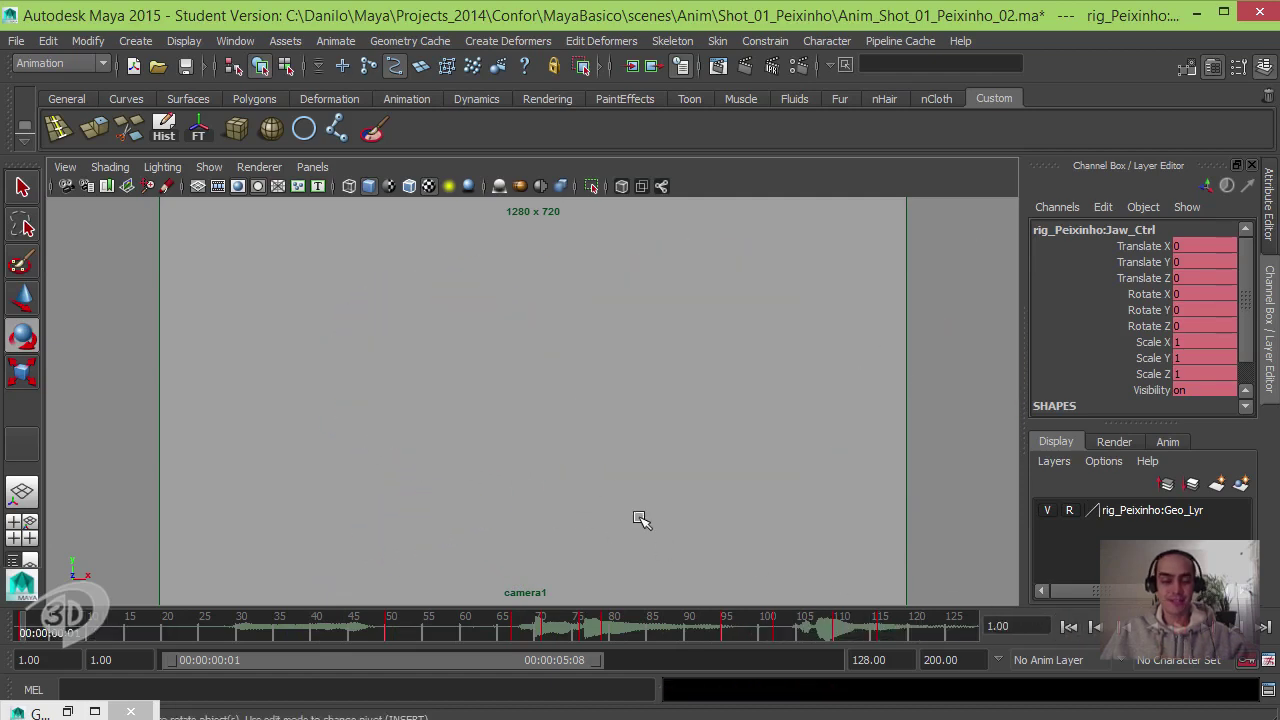
- Restore the Graph Editor and set the default out tangent to Auto in the Animation preferences
left_click(67, 712)
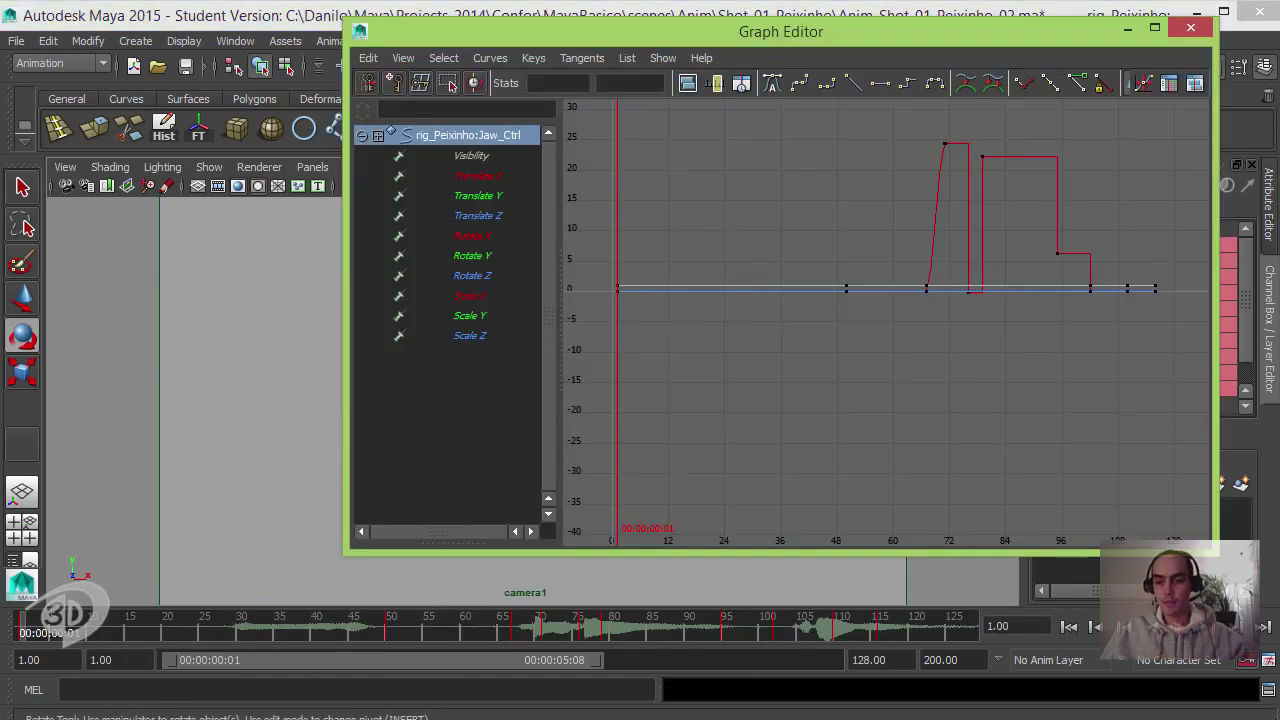
left_click(1268, 663)
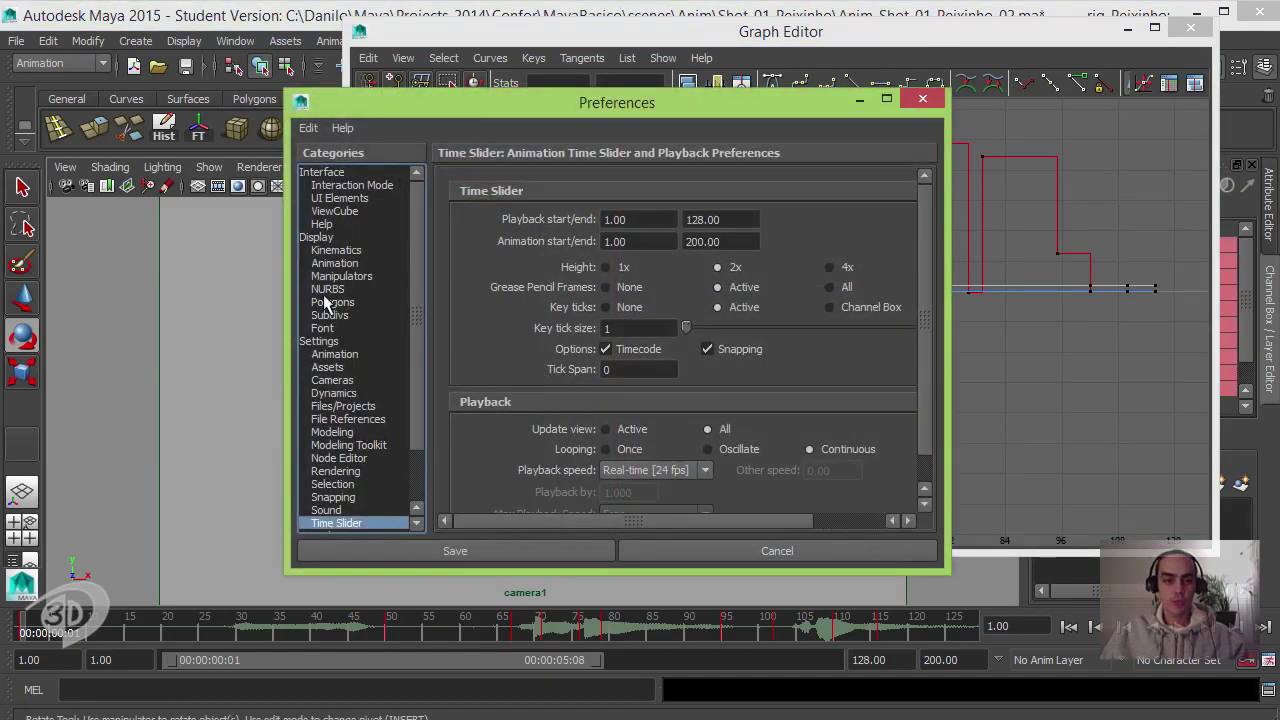
left_click(336, 355)
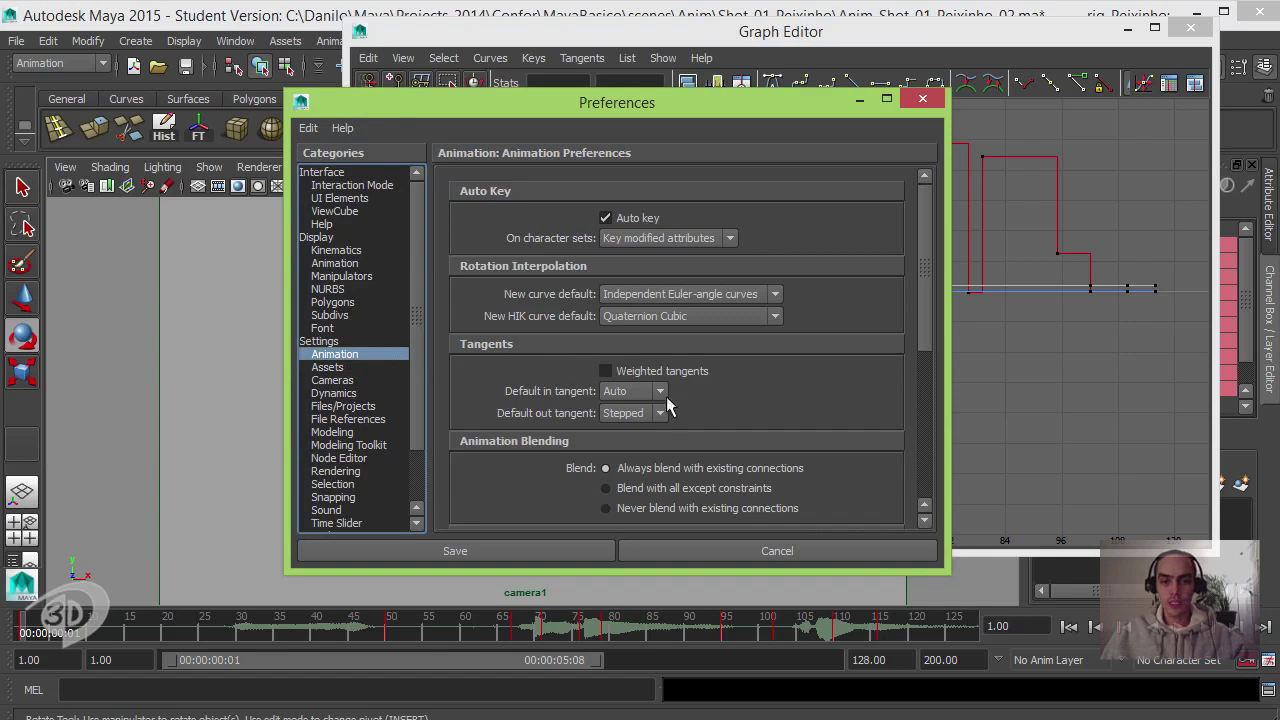
left_click(657, 414)
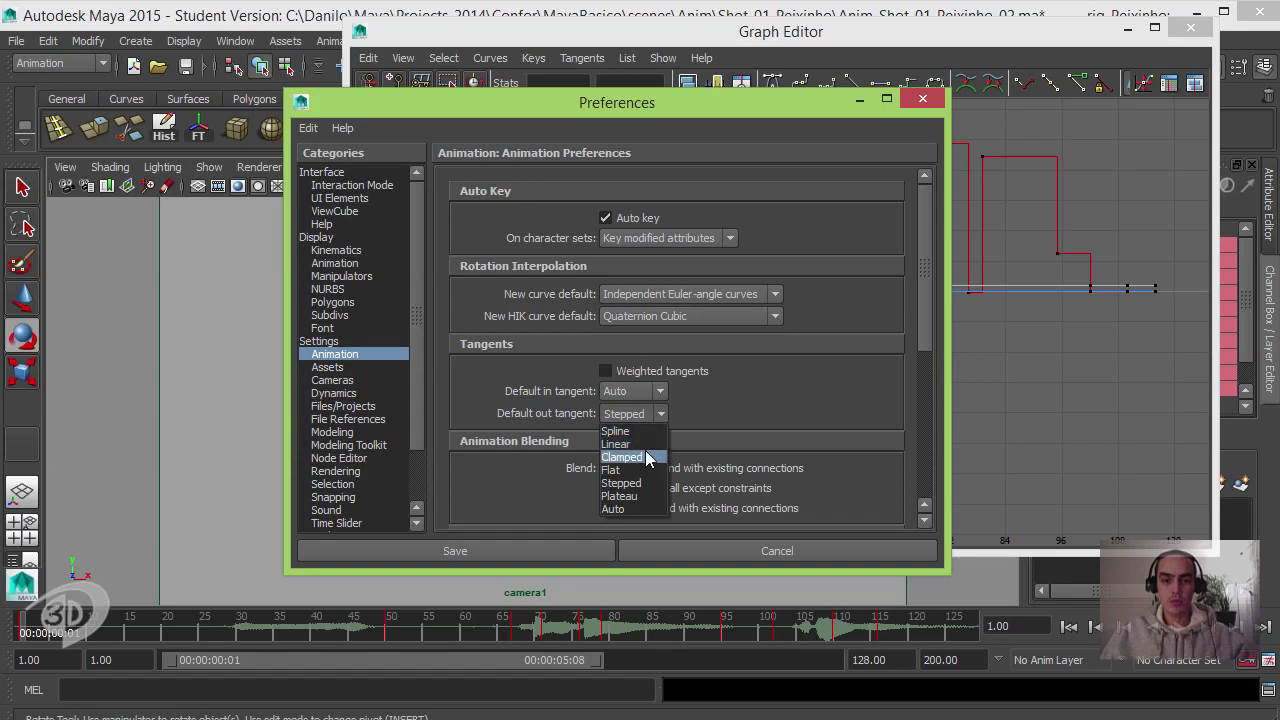
left_click(635, 509)
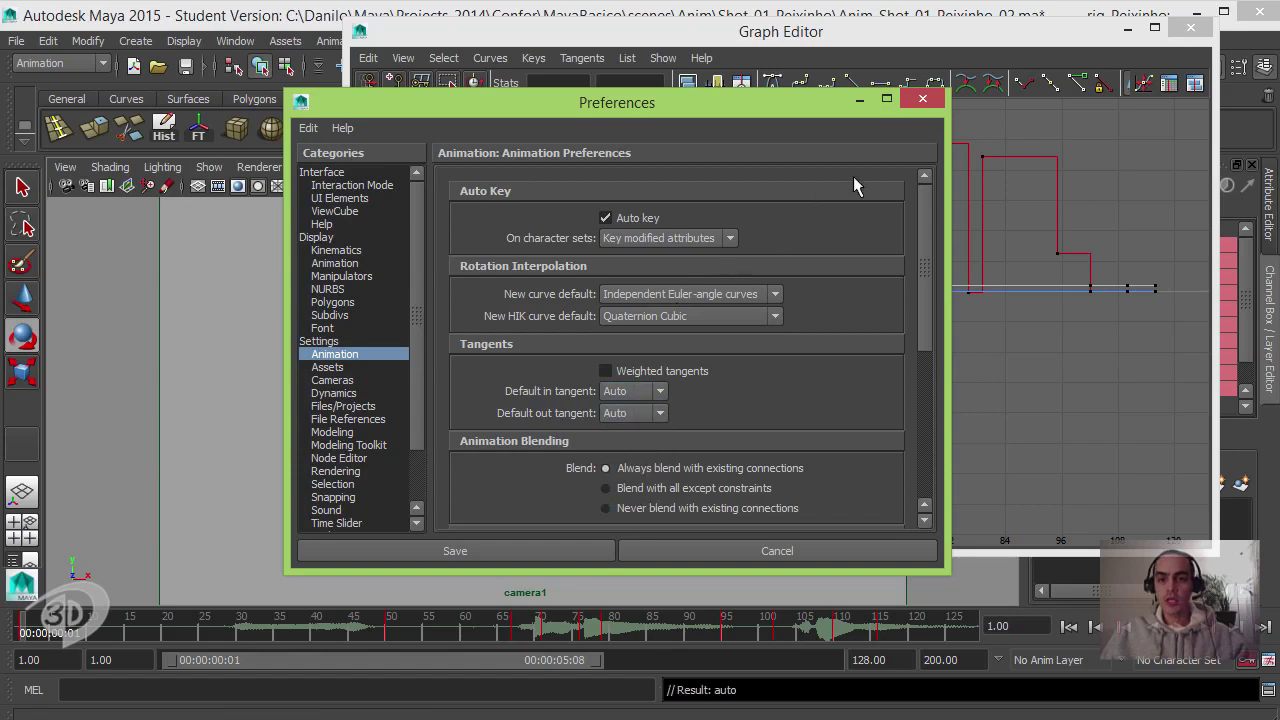
left_click(921, 102)
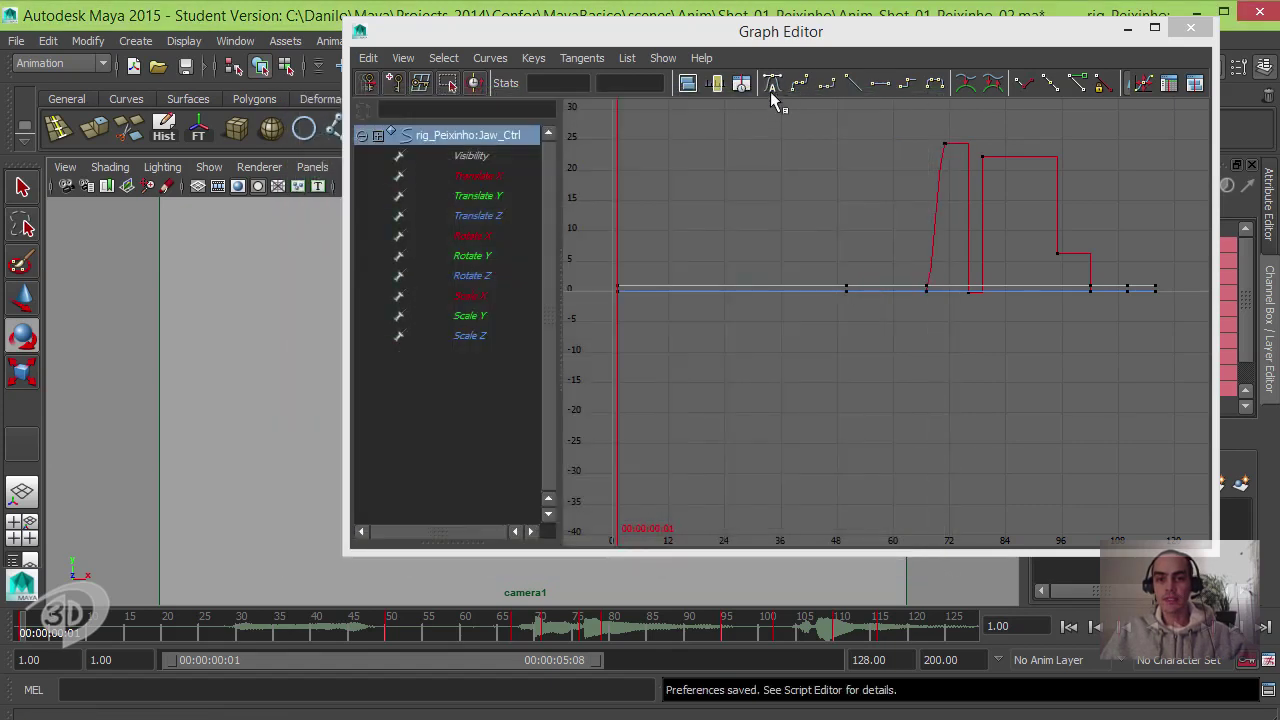
- Apply Auto tangents to Jaw_Ctrl's mouth-movement keys, then raise the Rotate X out tangent at frame 79 and in tangent at frame 95
left_click_drag(909, 141, 1099, 361)
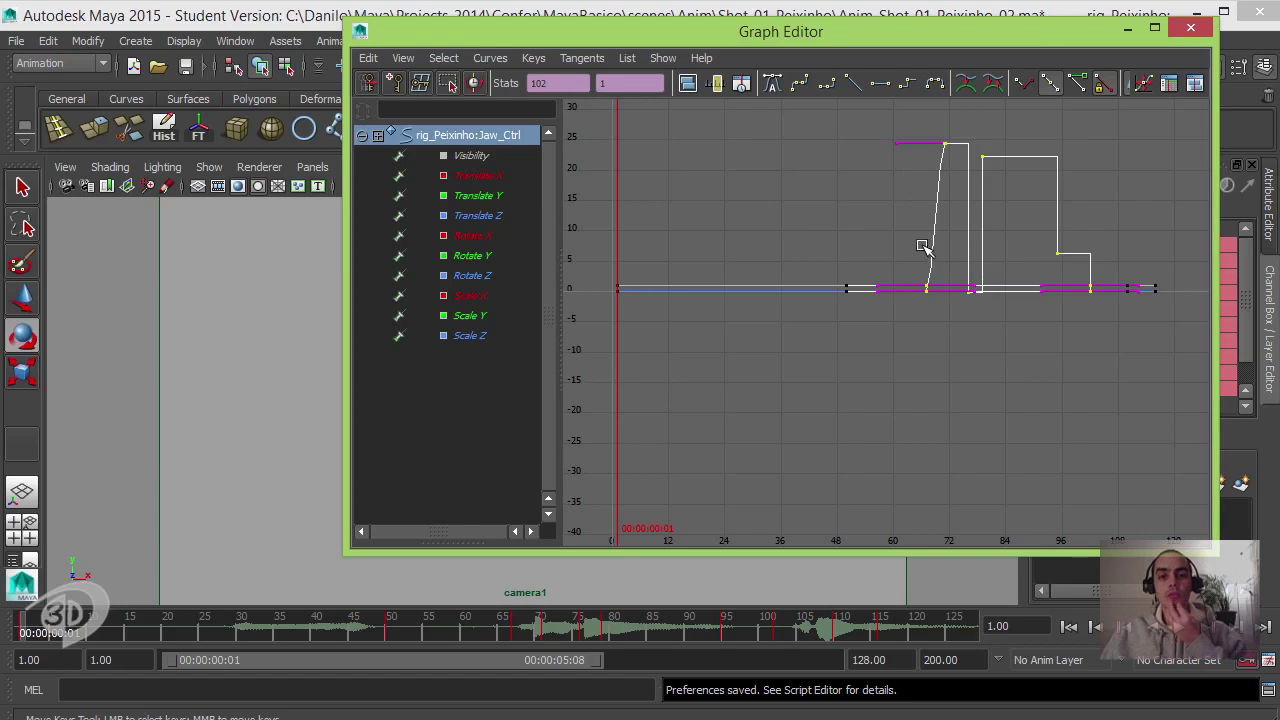
left_click(772, 85)
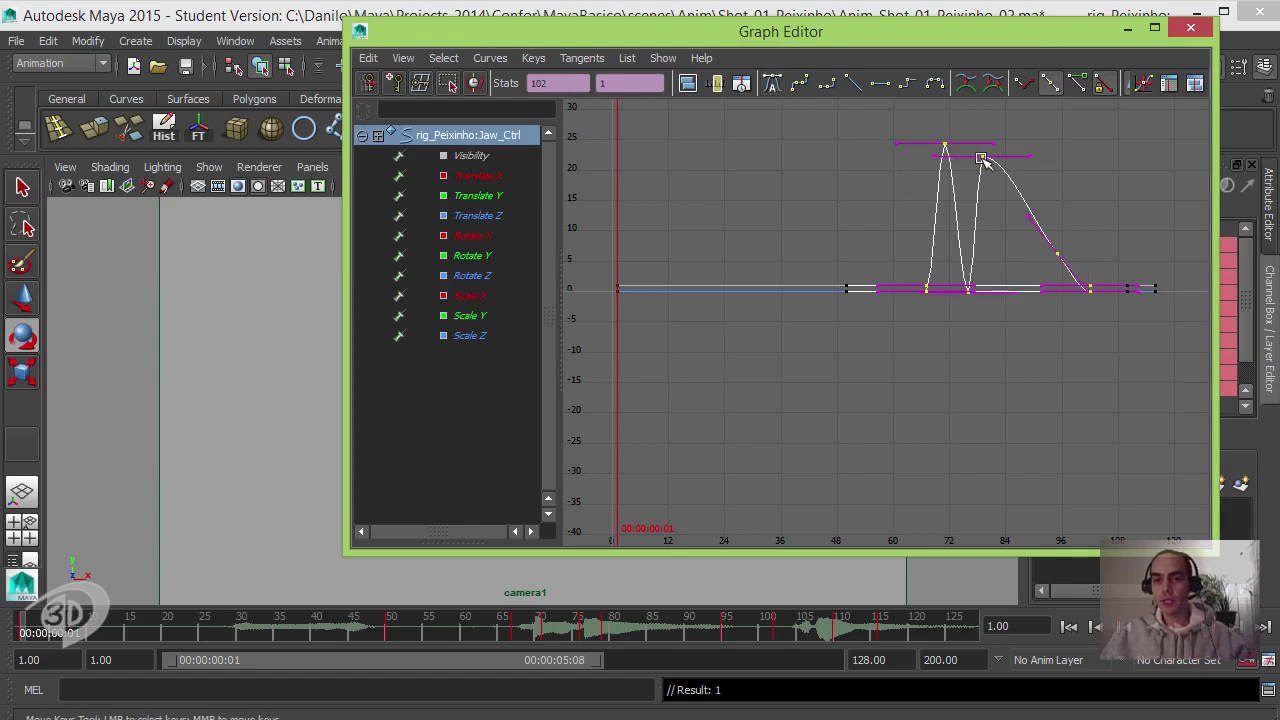
left_click(1012, 143)
left_click(982, 158)
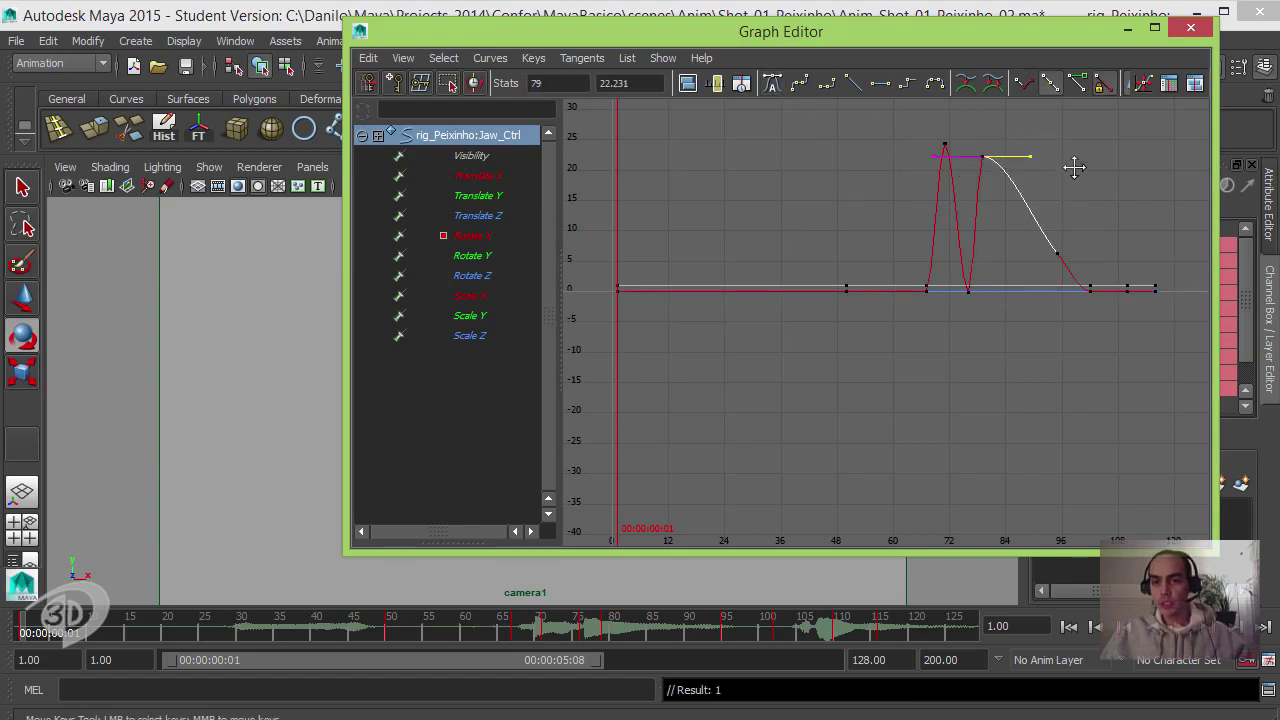
middle_click_drag(1074, 168, 1074, 135)
left_click(1057, 253)
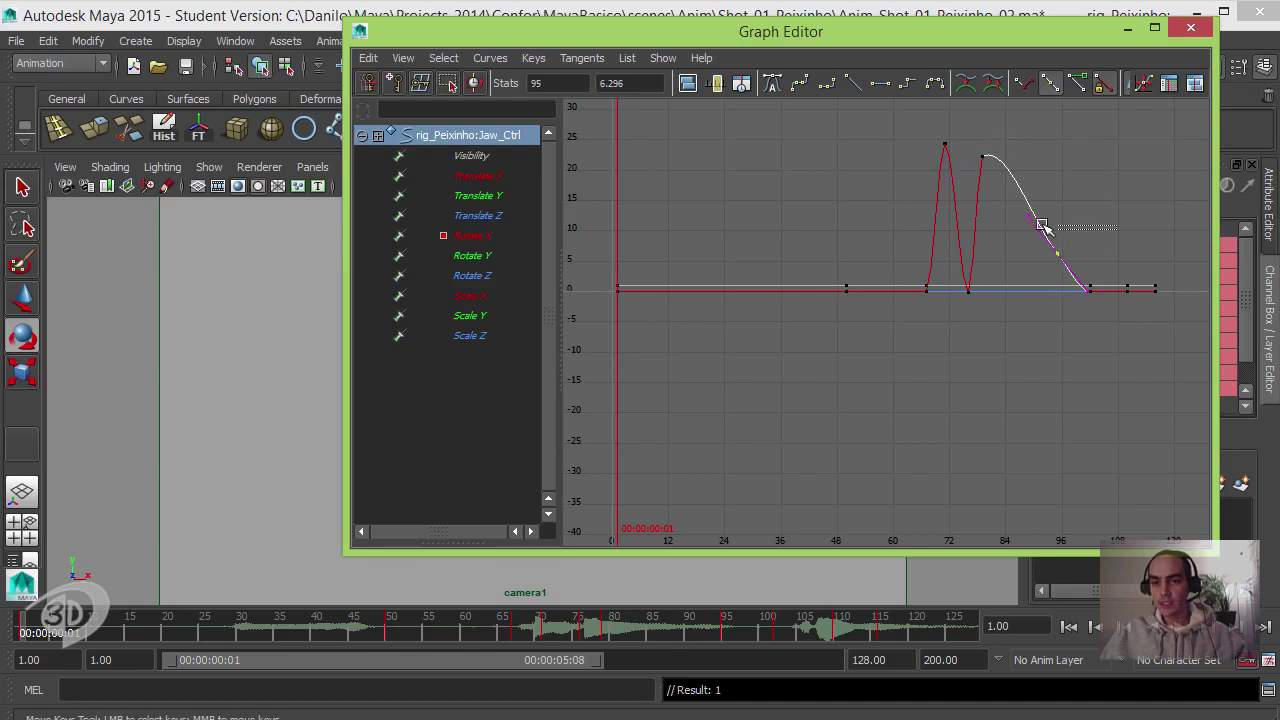
middle_click_drag(1074, 197, 1082, 177)
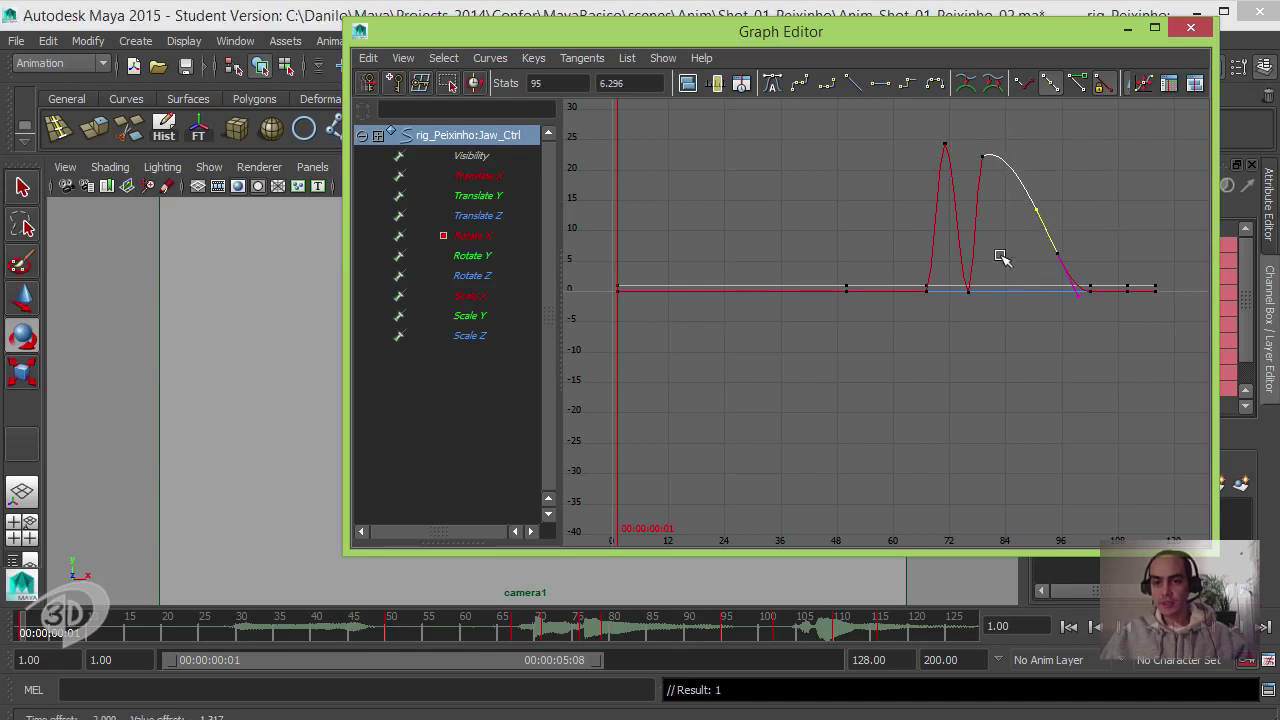
- Minimize the Graph Editor and play the animation with sound to review the jaw movement
left_click(1128, 28)
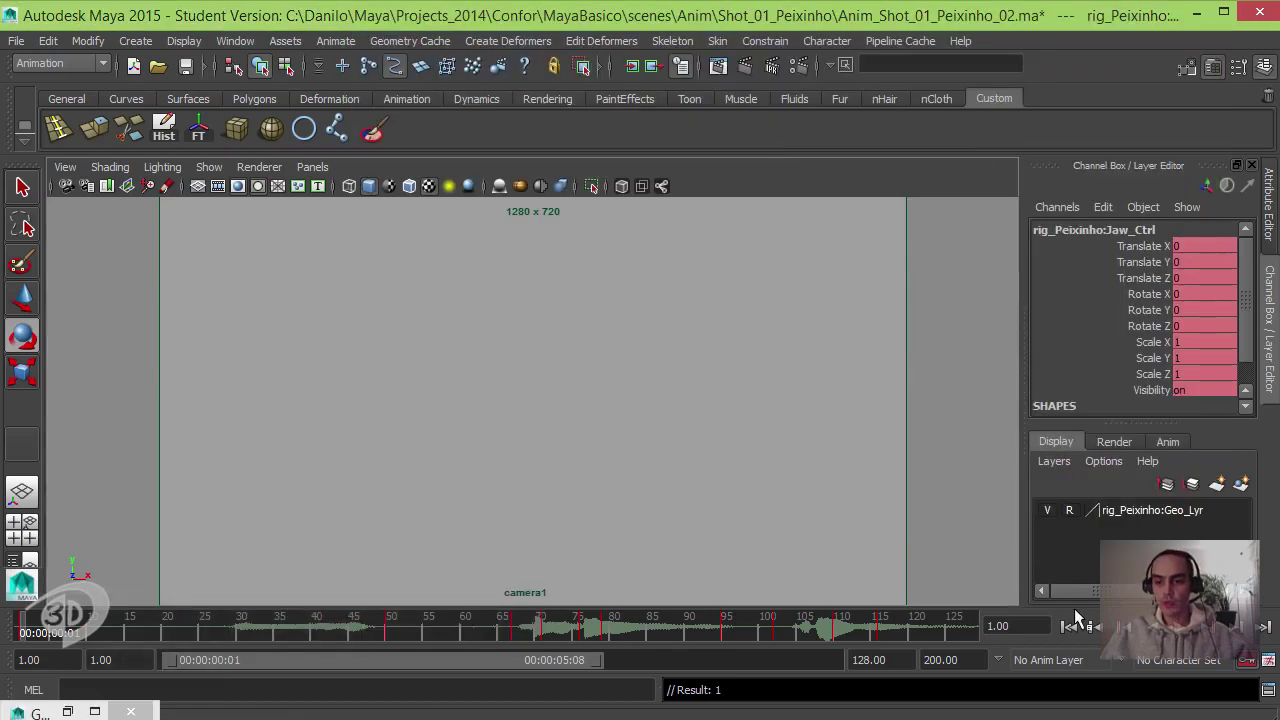
left_click(1178, 626)
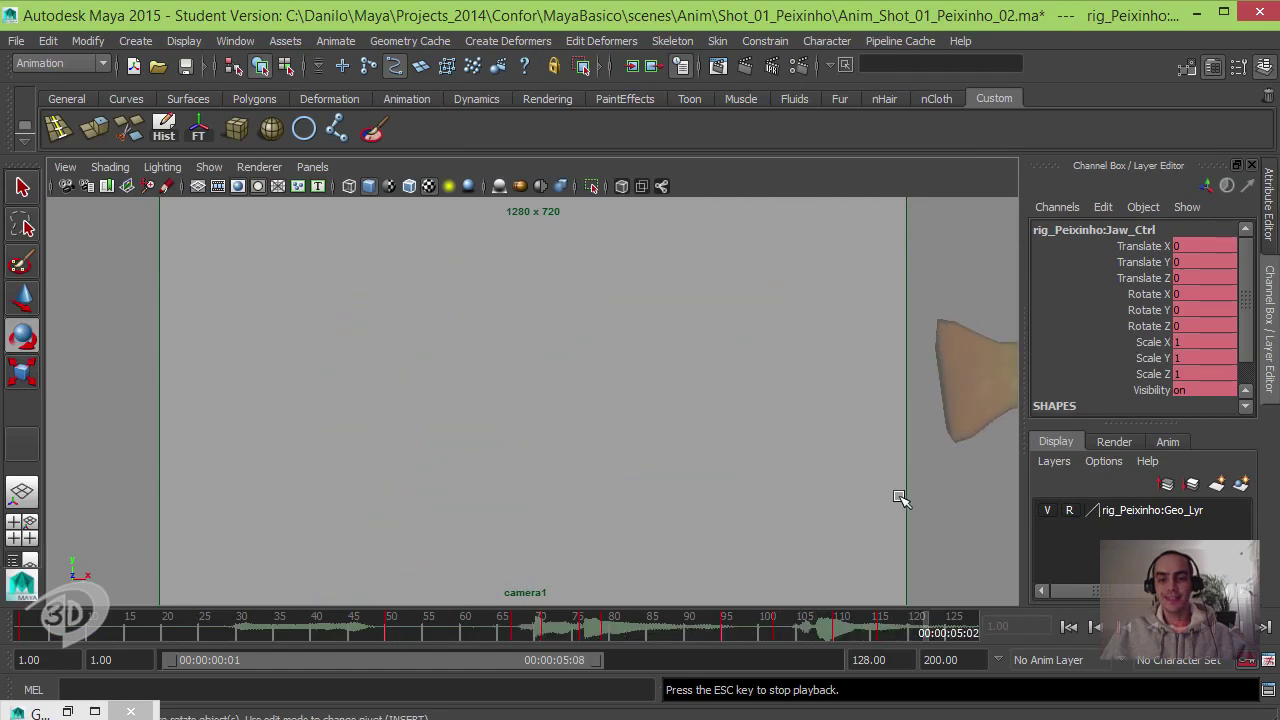
- Key the smile control Sorriso_Ctrl at frame 87 and raise its Translate Y to 0.991 at frame 102
key("Escape")
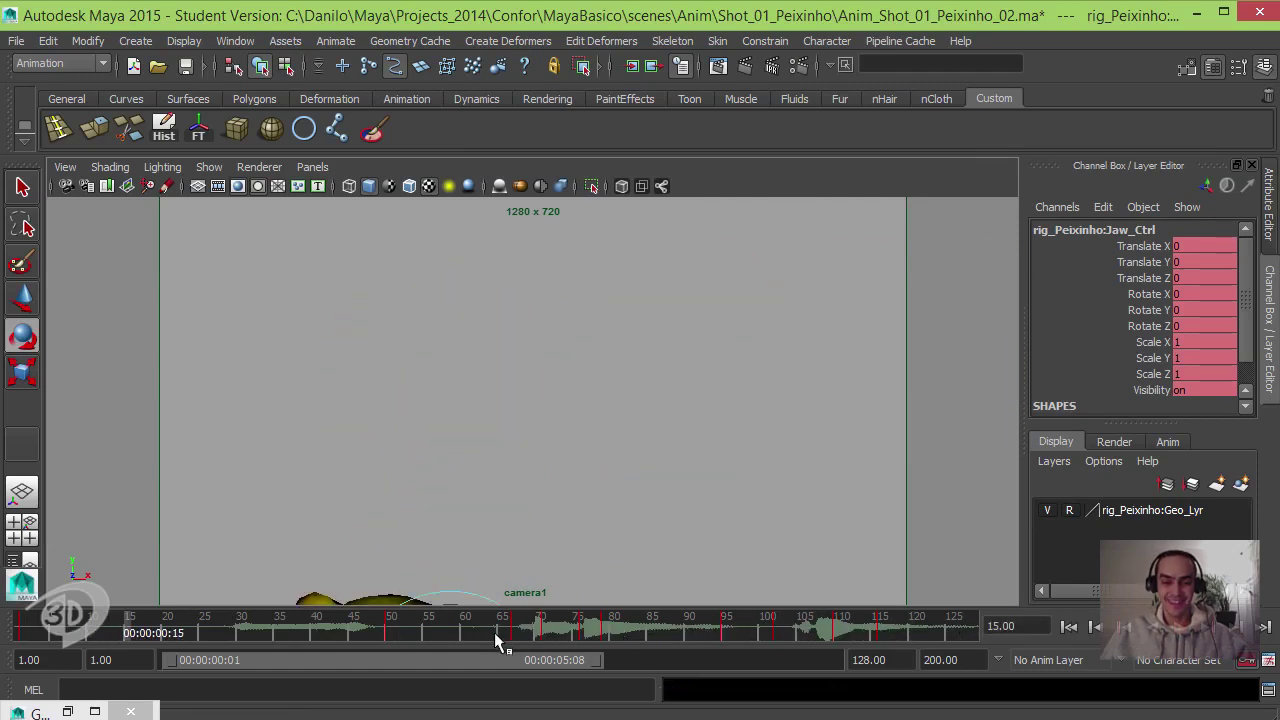
left_click_drag(478, 628, 774, 633)
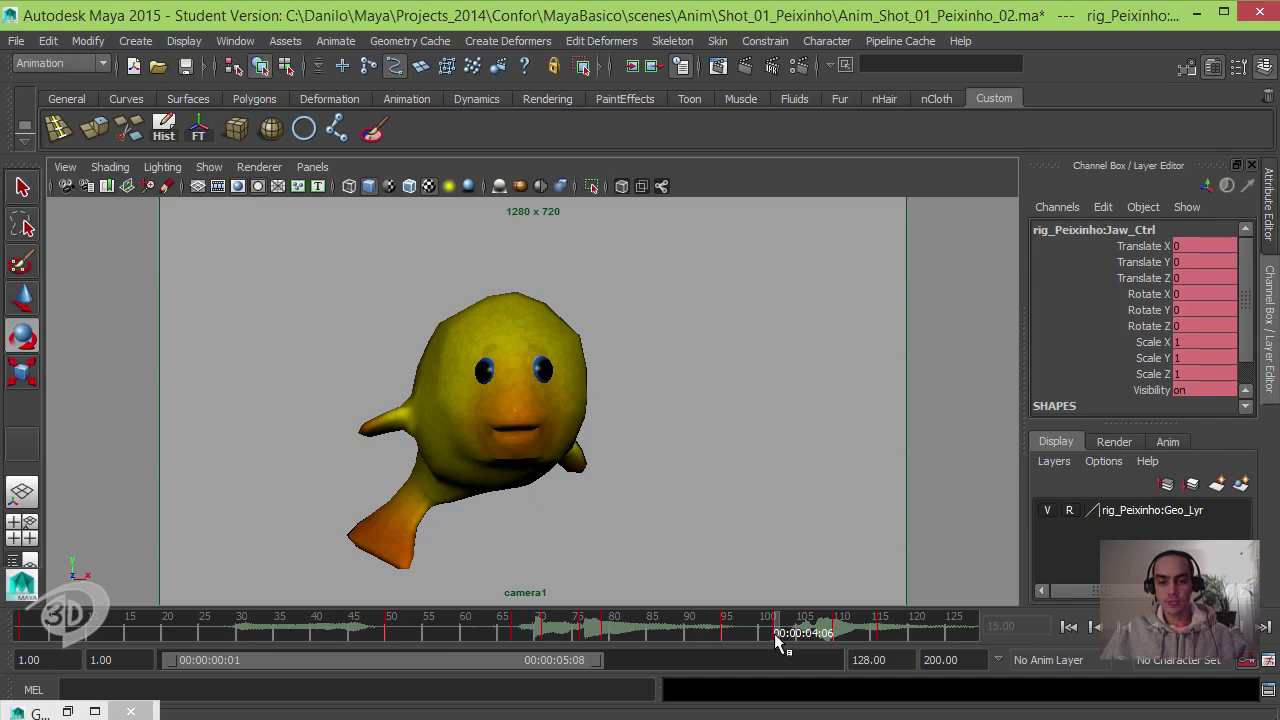
key("e")
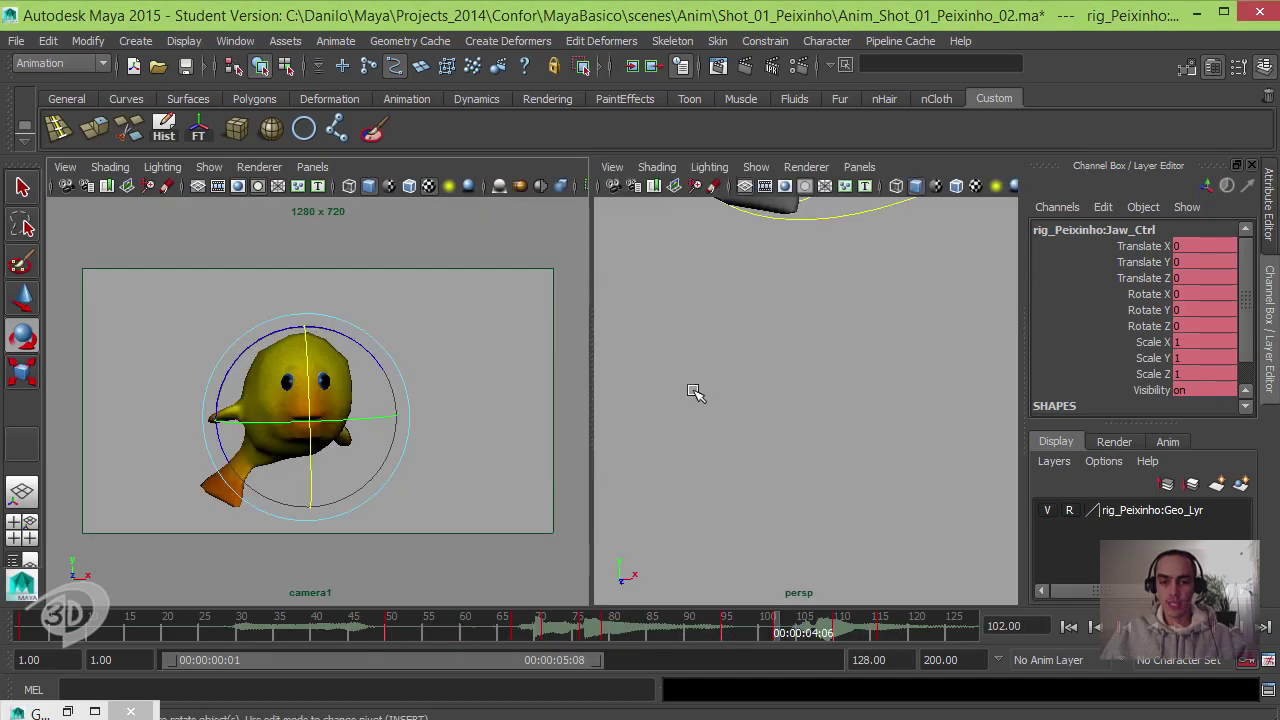
left_click_drag(781, 358, 957, 295, "alt")
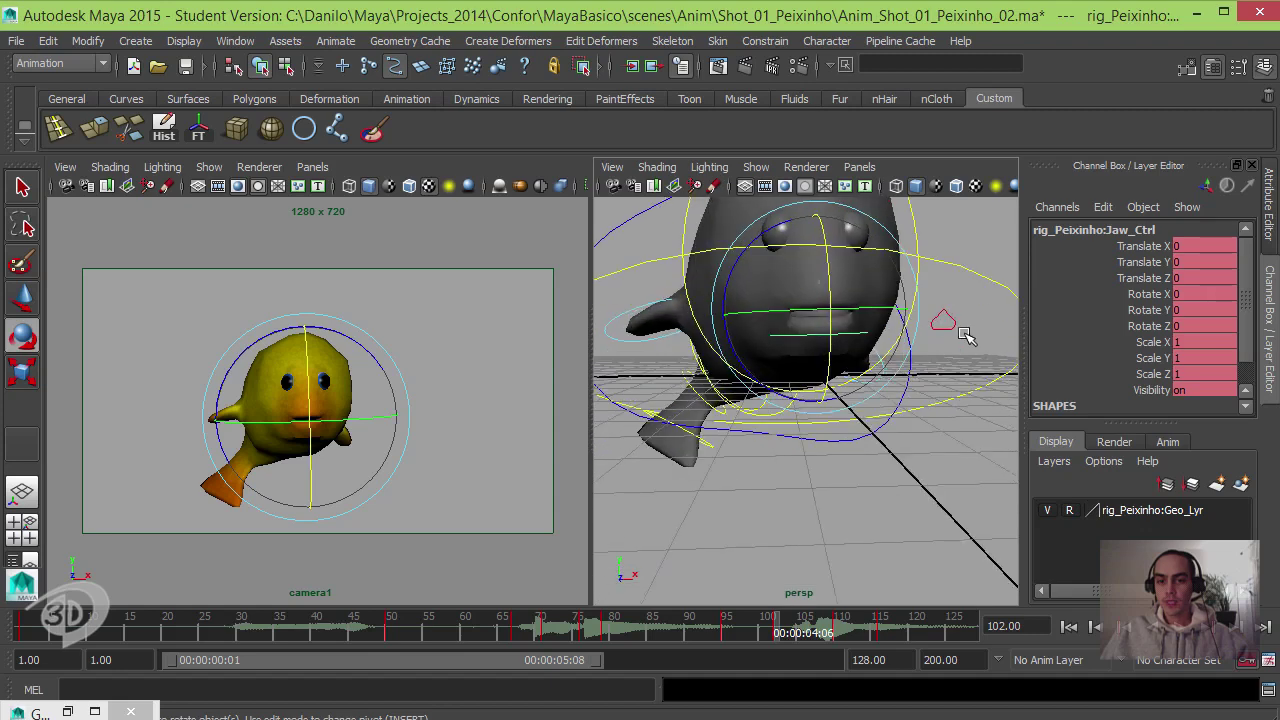
left_click(955, 326)
key("w")
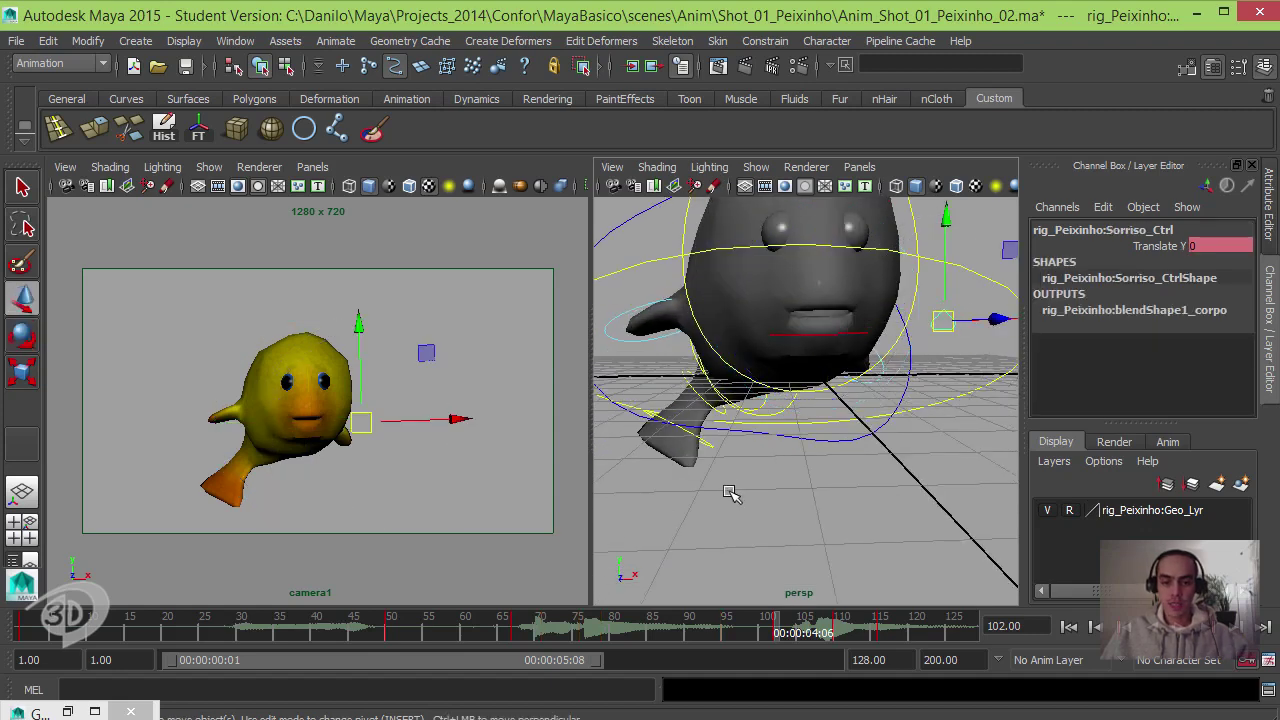
left_click(666, 639)
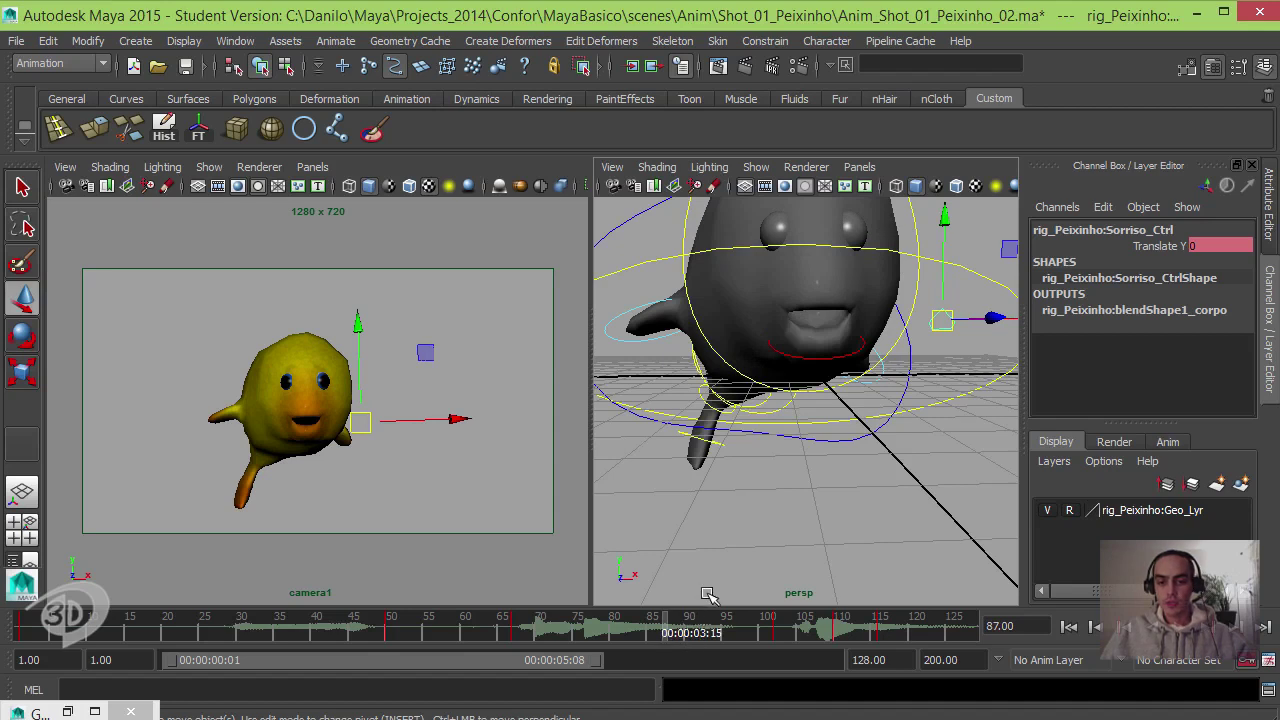
left_click(778, 638)
left_click_drag(945, 220, 942, 144)
left_click_drag(920, 195, 918, 190)
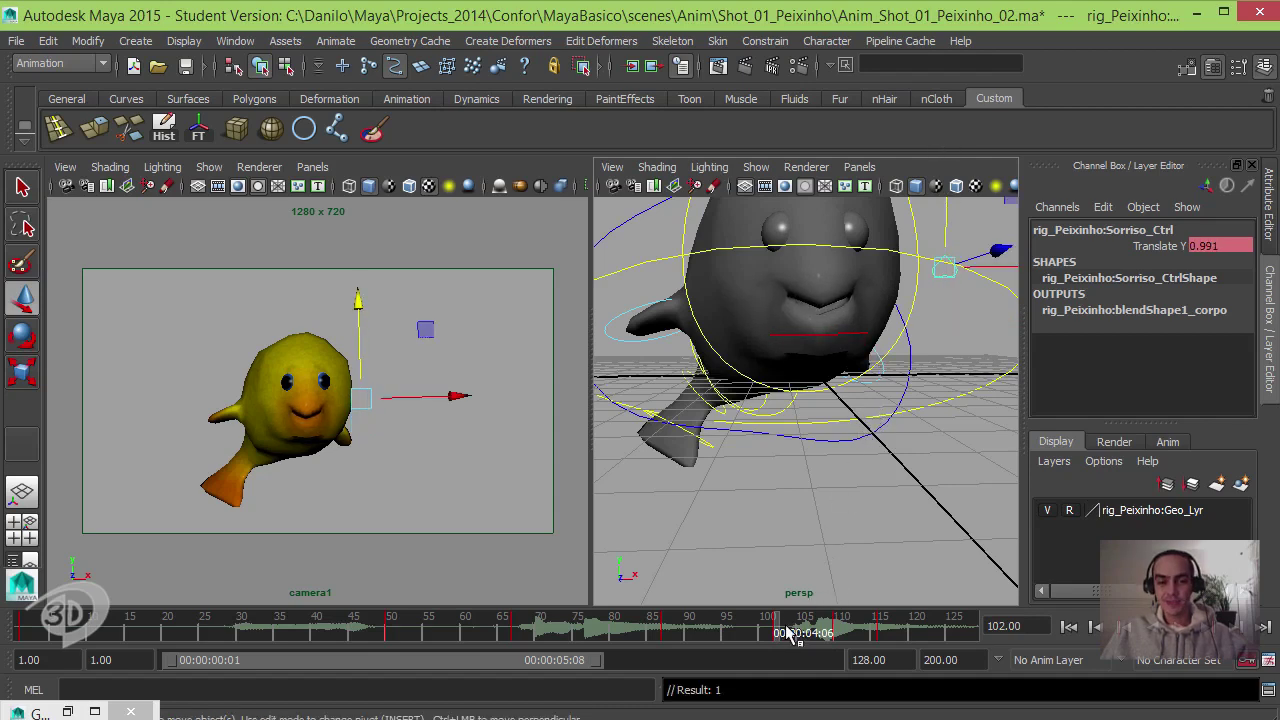
- Raise Sorriso_Ctrl's Translate Y to 0.675 at frame 110
left_click_drag(788, 635, 843, 635)
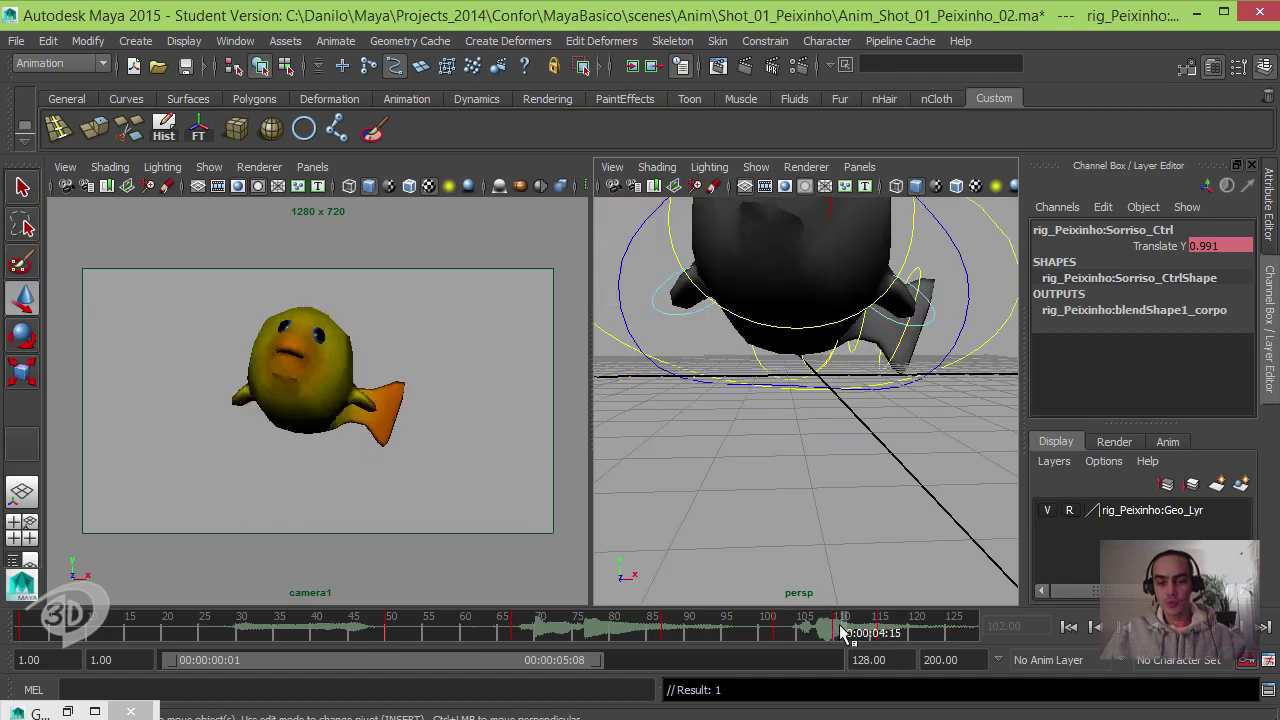
key("f")
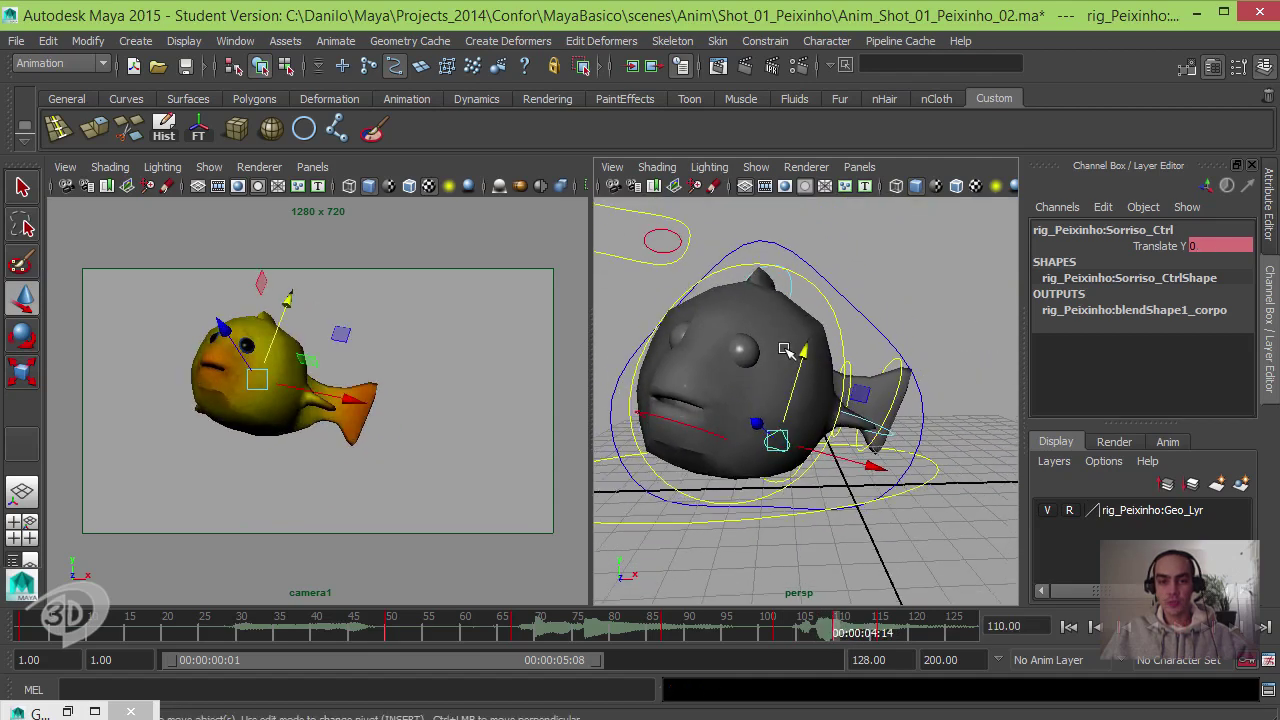
left_click_drag(803, 350, 831, 349)
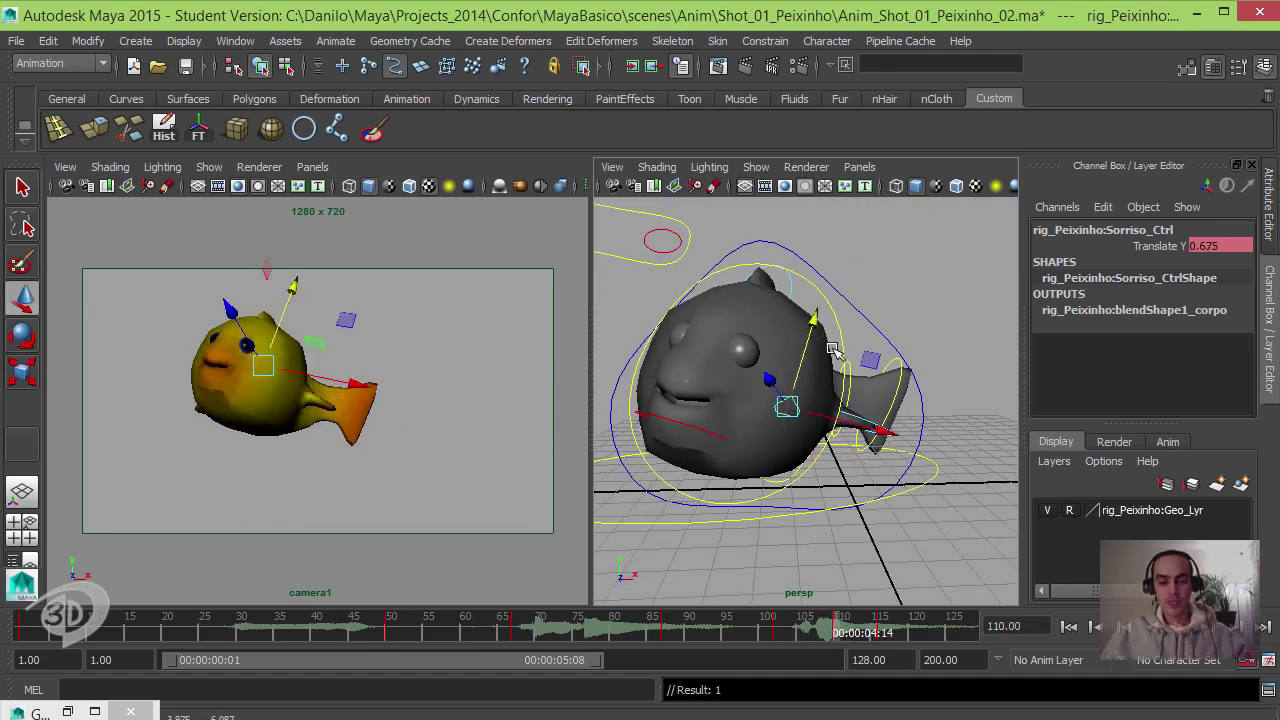
- Maximize the camera view, play the animation with sound from frame 1 to review the smile, and restore the two-view layout
left_click(1068, 627)
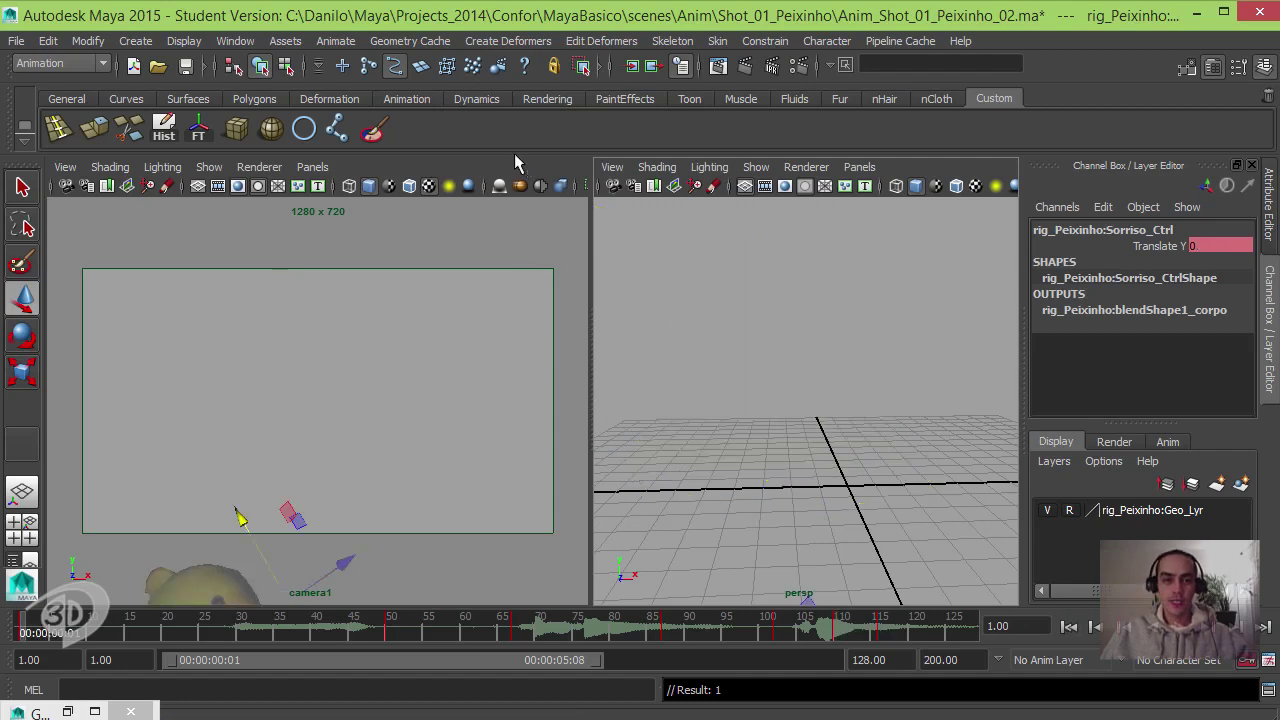
key("space")
left_click(1264, 626)
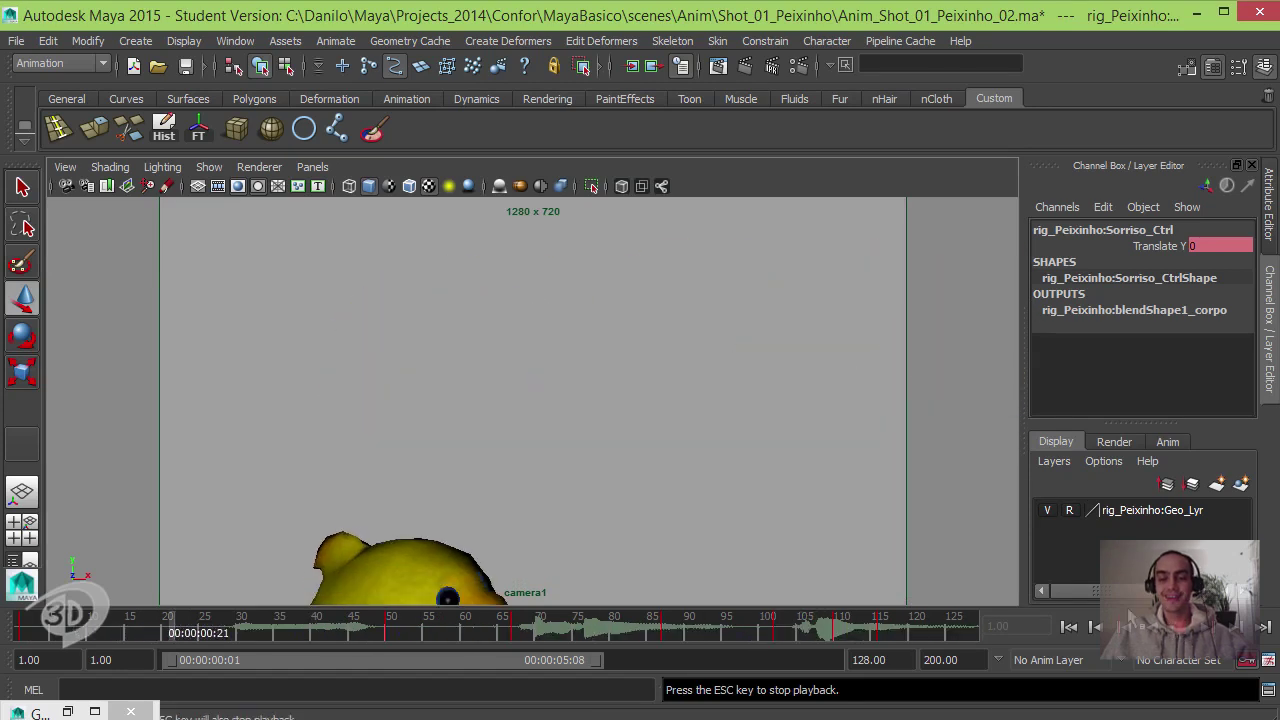
left_click(1180, 626)
left_click_drag(384, 626, 1006, 610)
key("space")
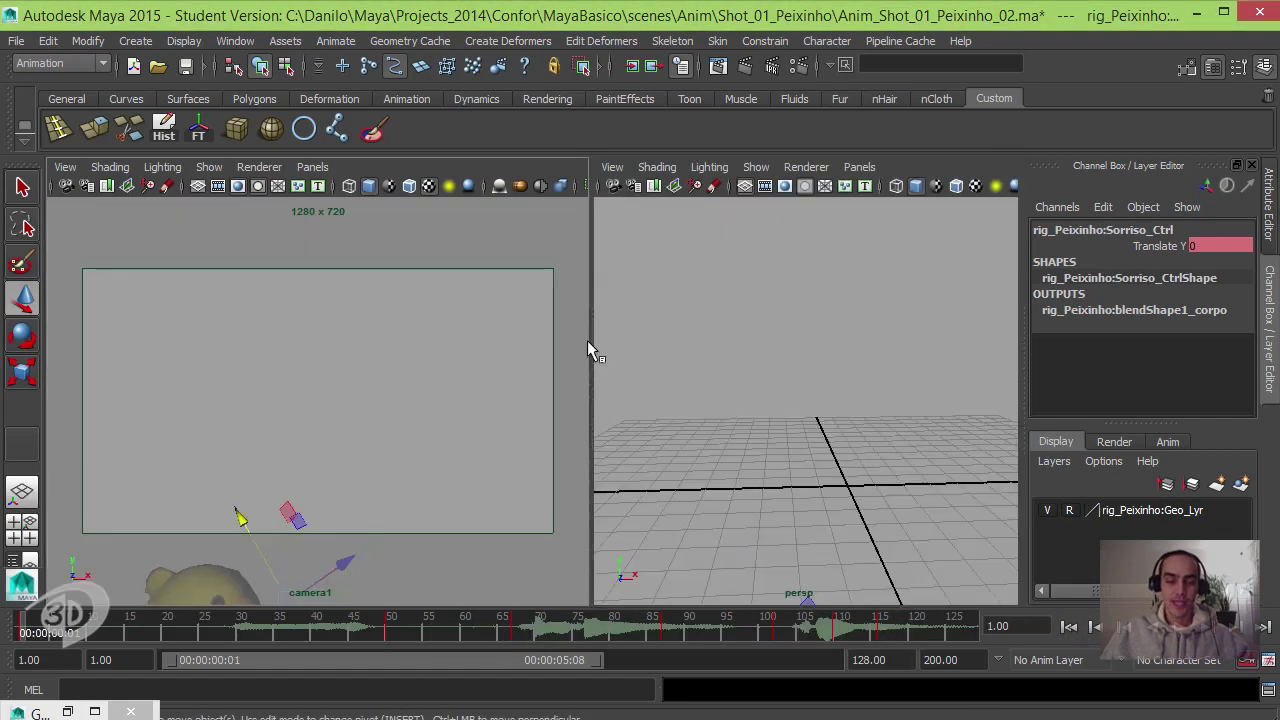
- Select the eye control Olhos_Ctrl, try moving it upward at frame 78, and undo the move
left_click(682, 315)
left_click_drag(676, 297, 703, 428, "alt")
left_click(766, 365)
left_click_drag(430, 623, 599, 623)
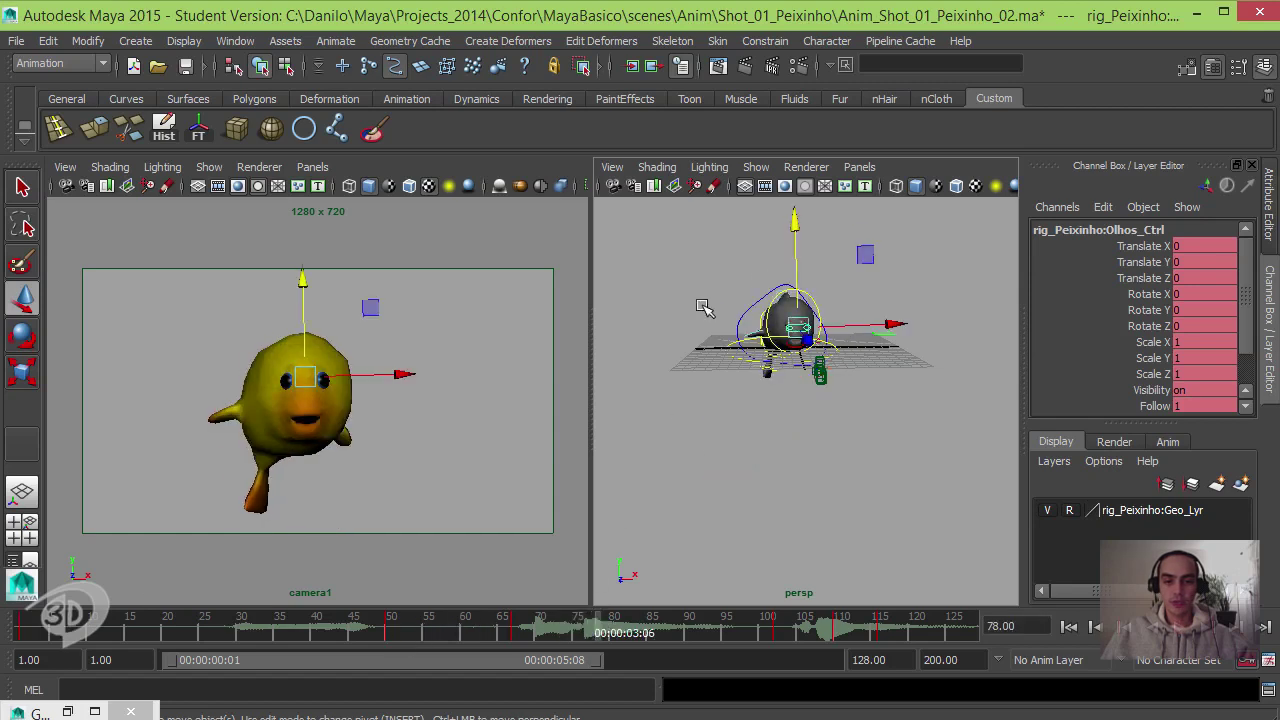
left_click_drag(805, 333, 818, 300)
key("ctrl+z")
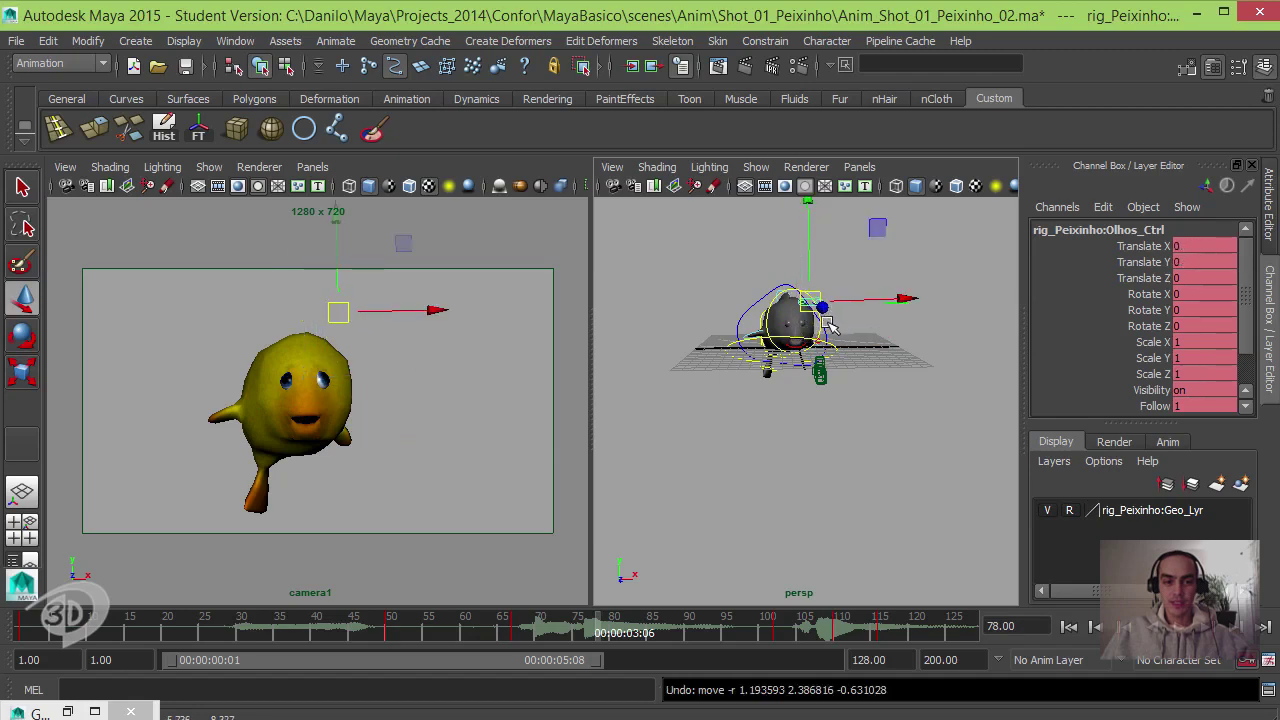
- At frame 55, key Olhos_Ctrl's translation at X -1.629, Y -0.437, Z -0.674 to shift the fish's gaze
left_click_drag(812, 345, 812, 386, "alt")
middle_click_drag(812, 386, 808, 393, "alt")
scroll(809, 394, "up", 5)
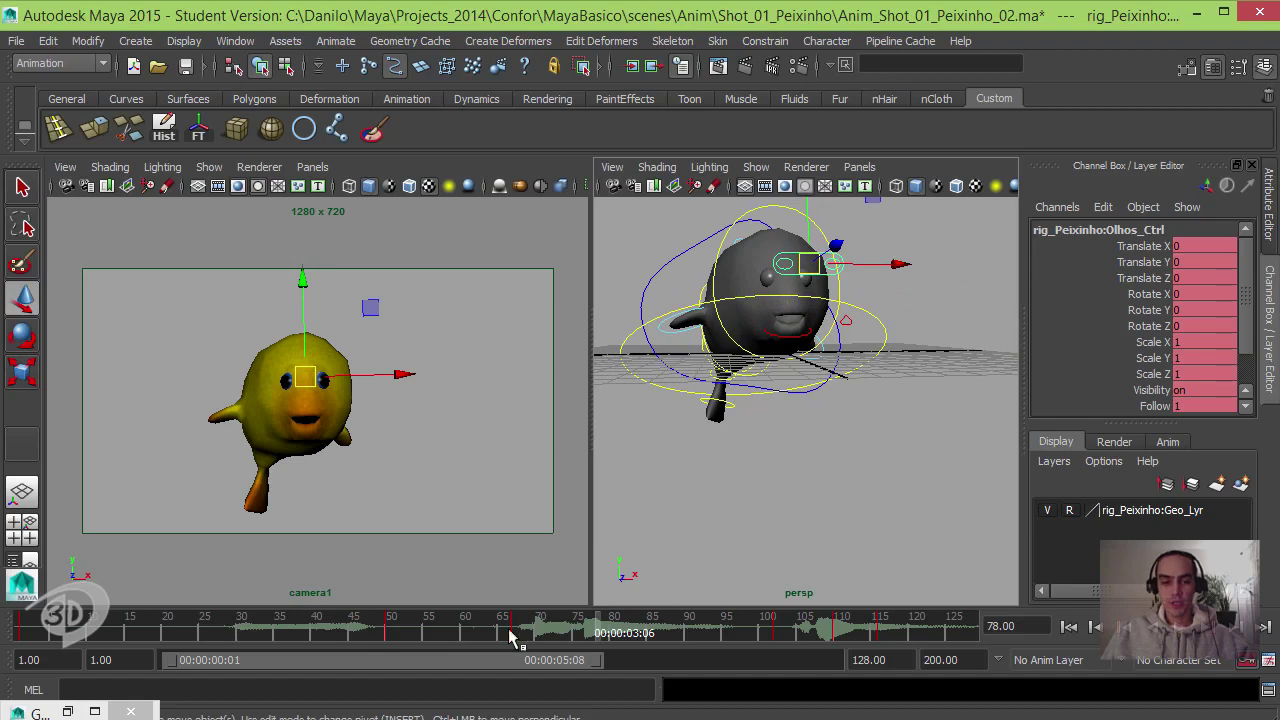
left_click_drag(510, 636, 428, 625)
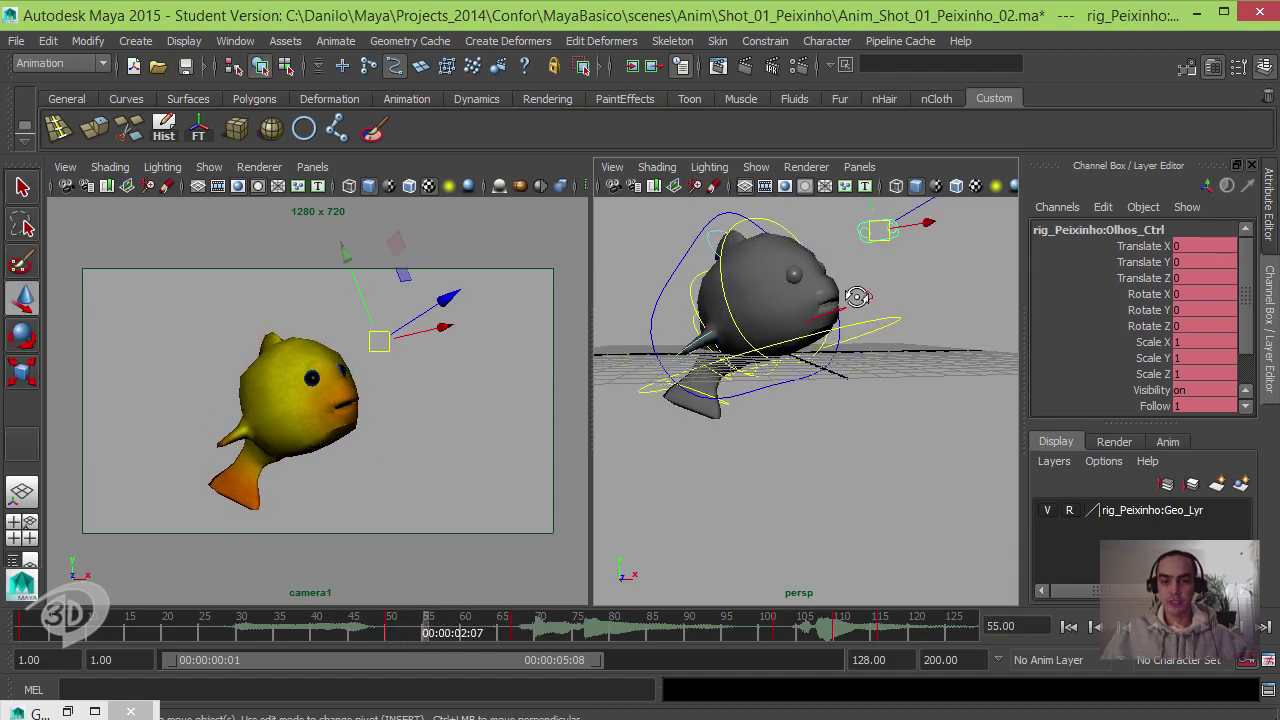
left_click_drag(857, 297, 769, 325, "alt")
key("shift+w")
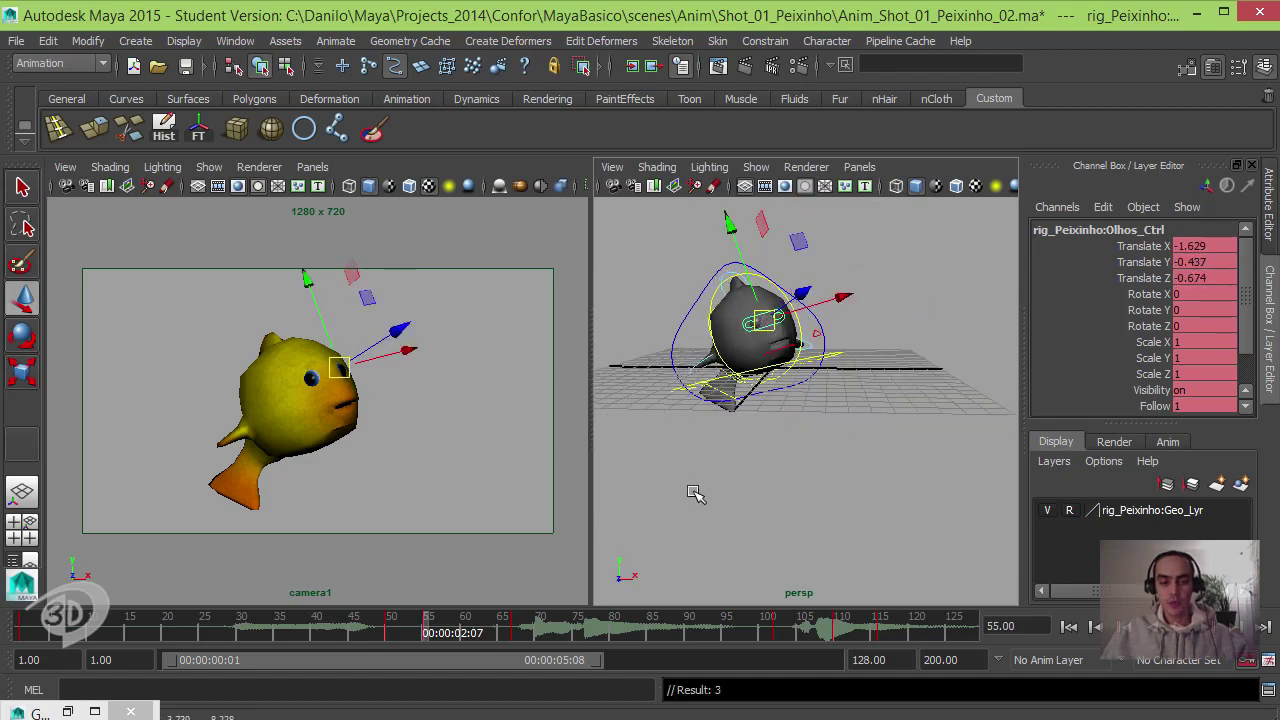
- At frame 110, move Olhos_Ctrl to Translate X 3.323, Y -0.267, Z -0.142
left_click_drag(429, 630, 838, 615)
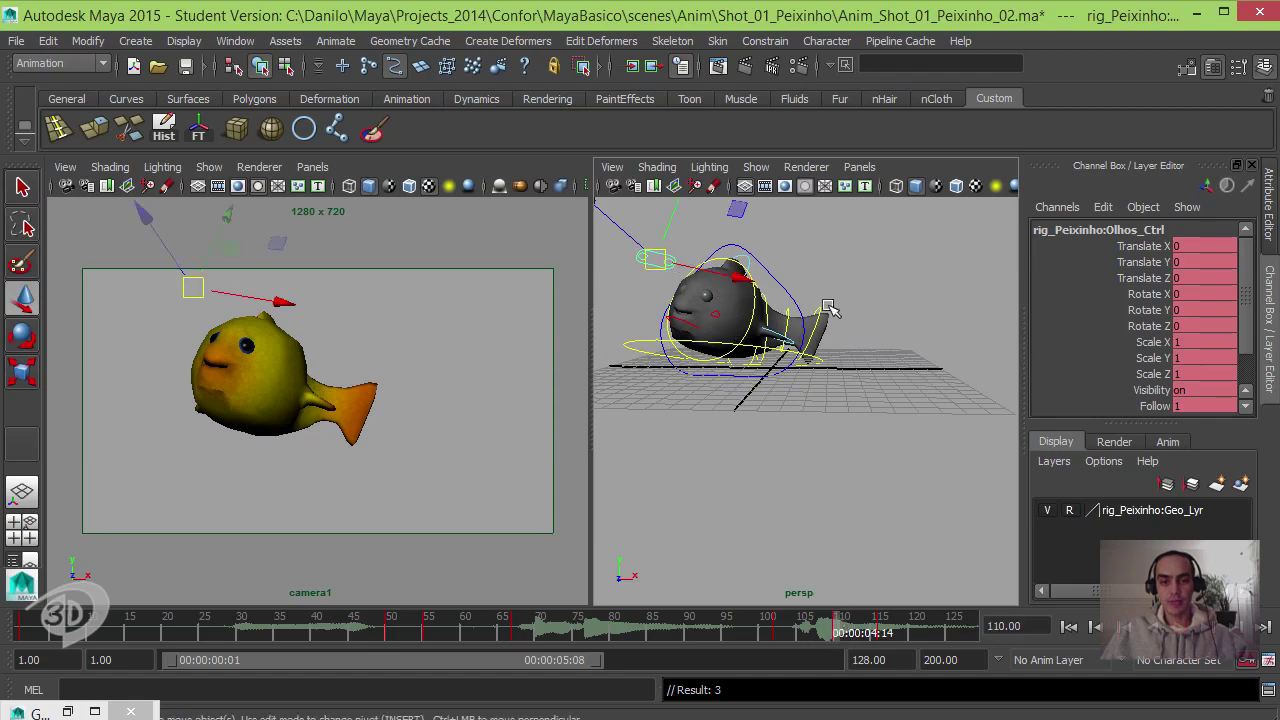
left_click_drag(828, 307, 880, 334, "alt")
left_click_drag(757, 290, 800, 303)
- Scrub the remaining frames, return to frame 1, and save the scene
left_click_drag(838, 630, 937, 629)
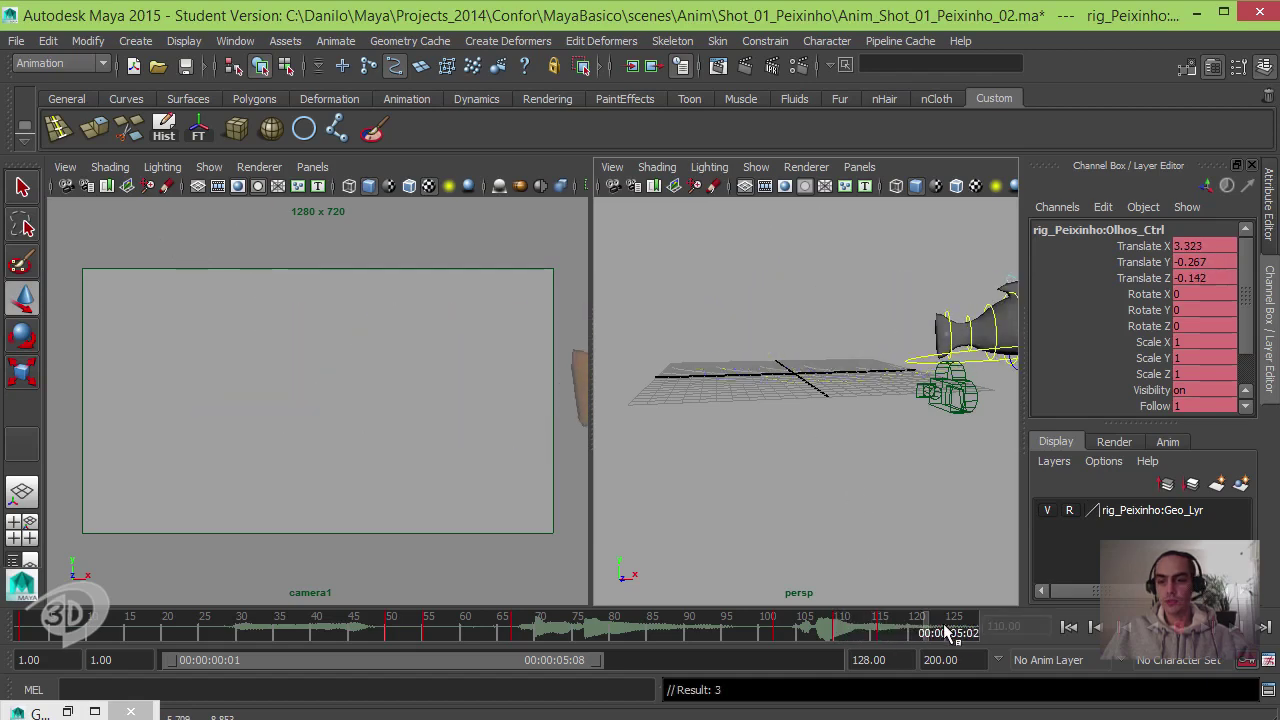
left_click(1069, 626)
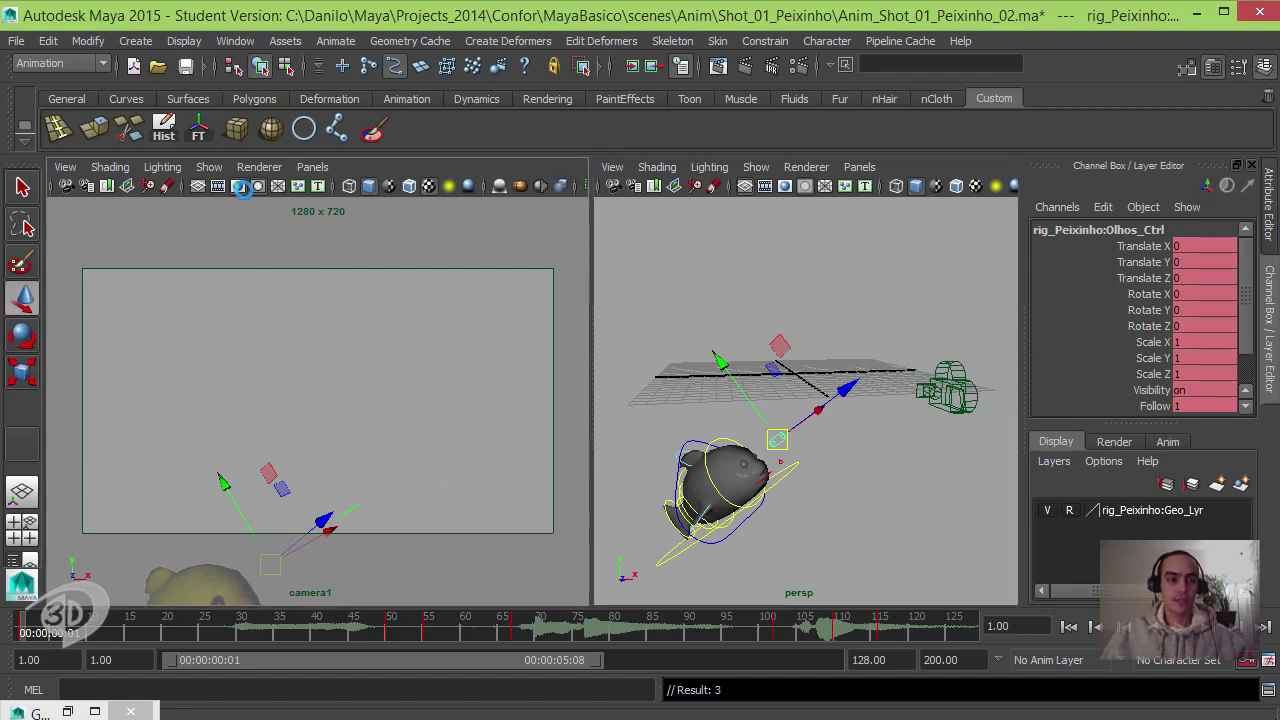
left_click(638, 385)
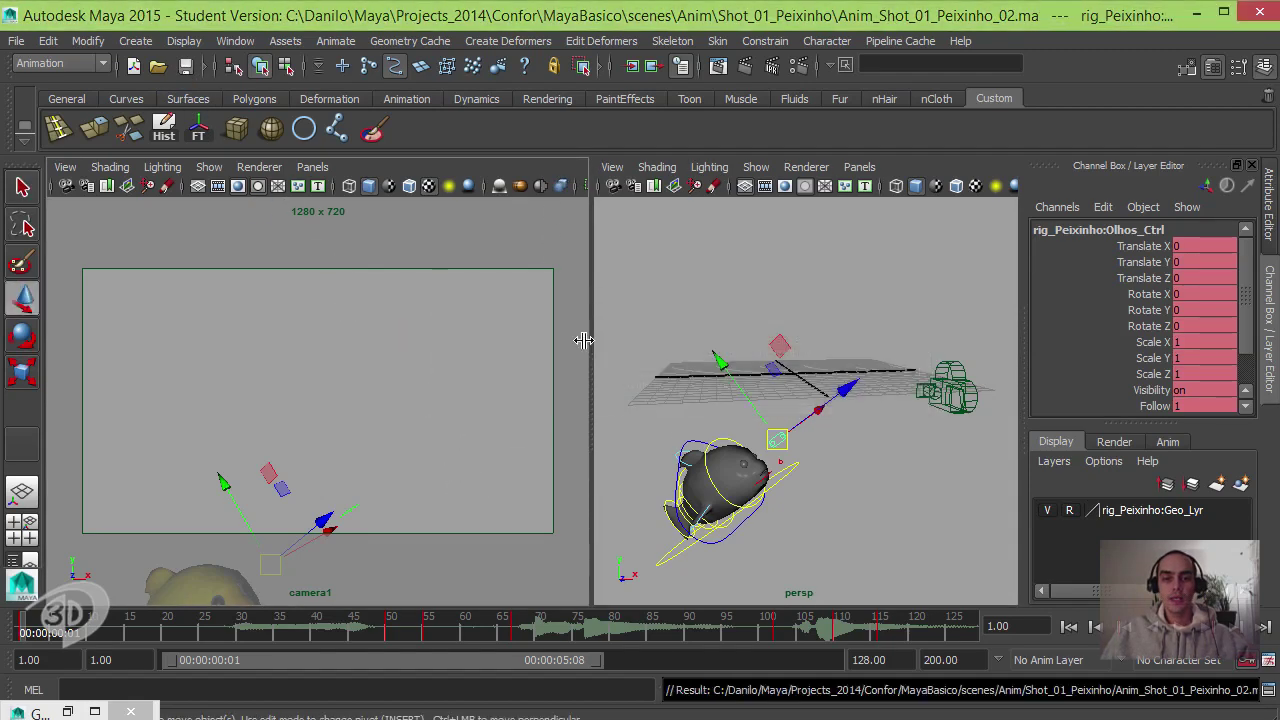
- Set the Playblast movie file name to Anim_Shot_01_Peixinho_02 and run the playblast of the camera view
right_click(436, 630)
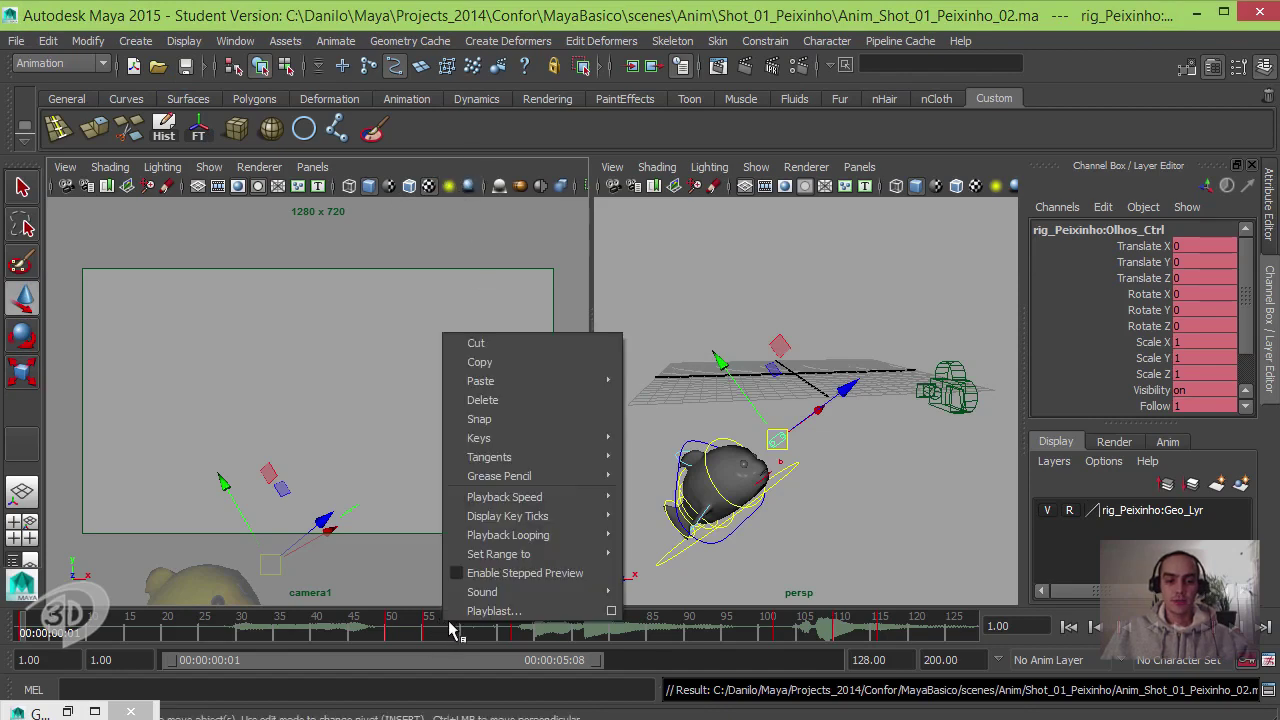
left_click(613, 611)
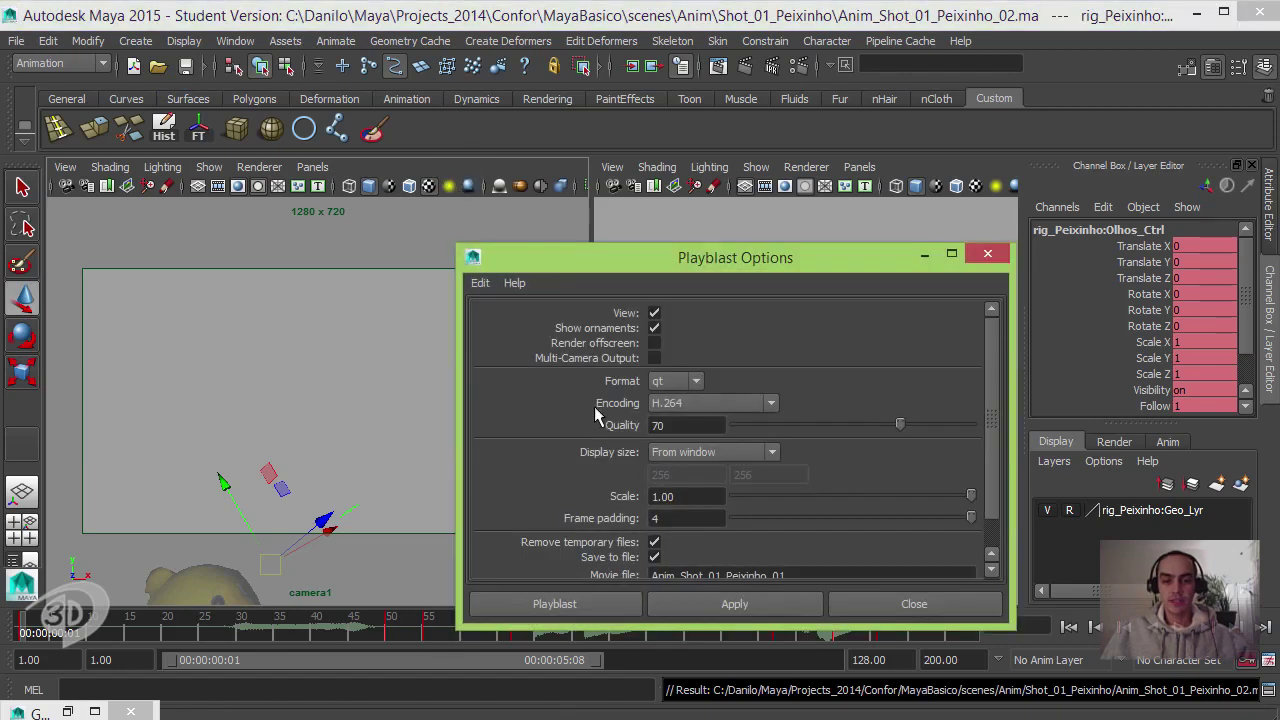
scroll(993, 440, "down", 2)
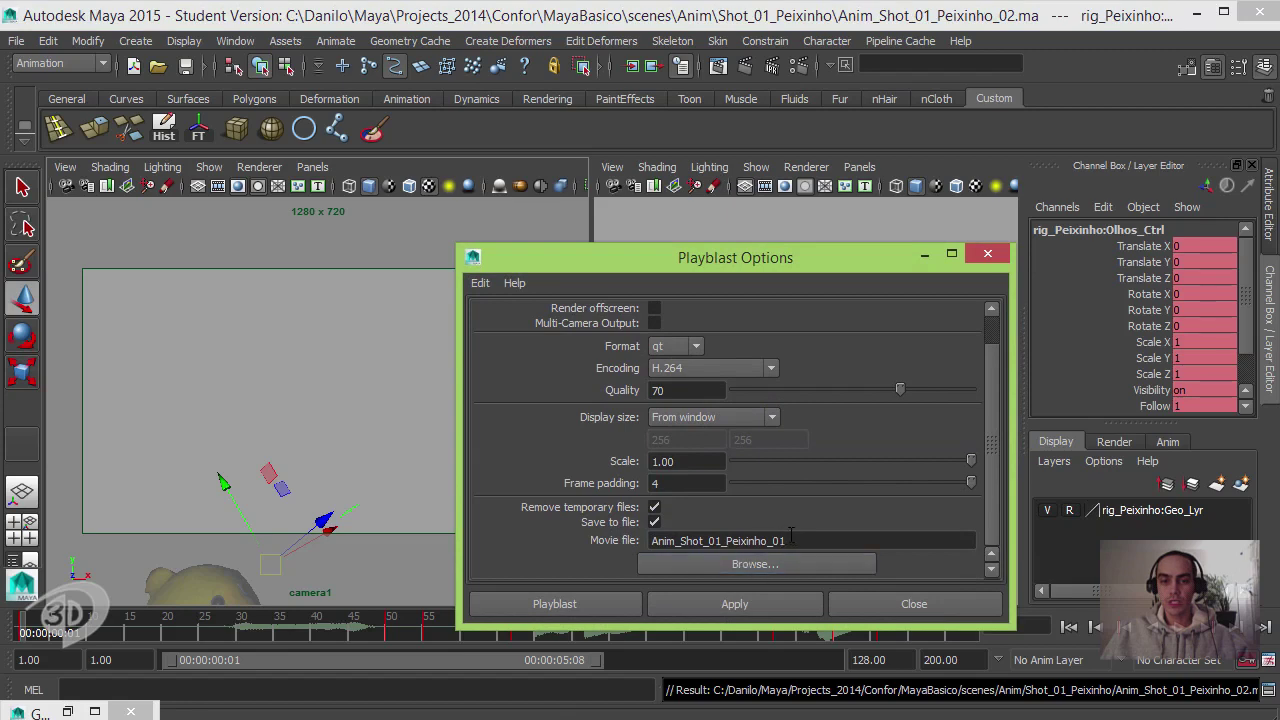
left_click(813, 541)
key("BackSpace")
type("2")
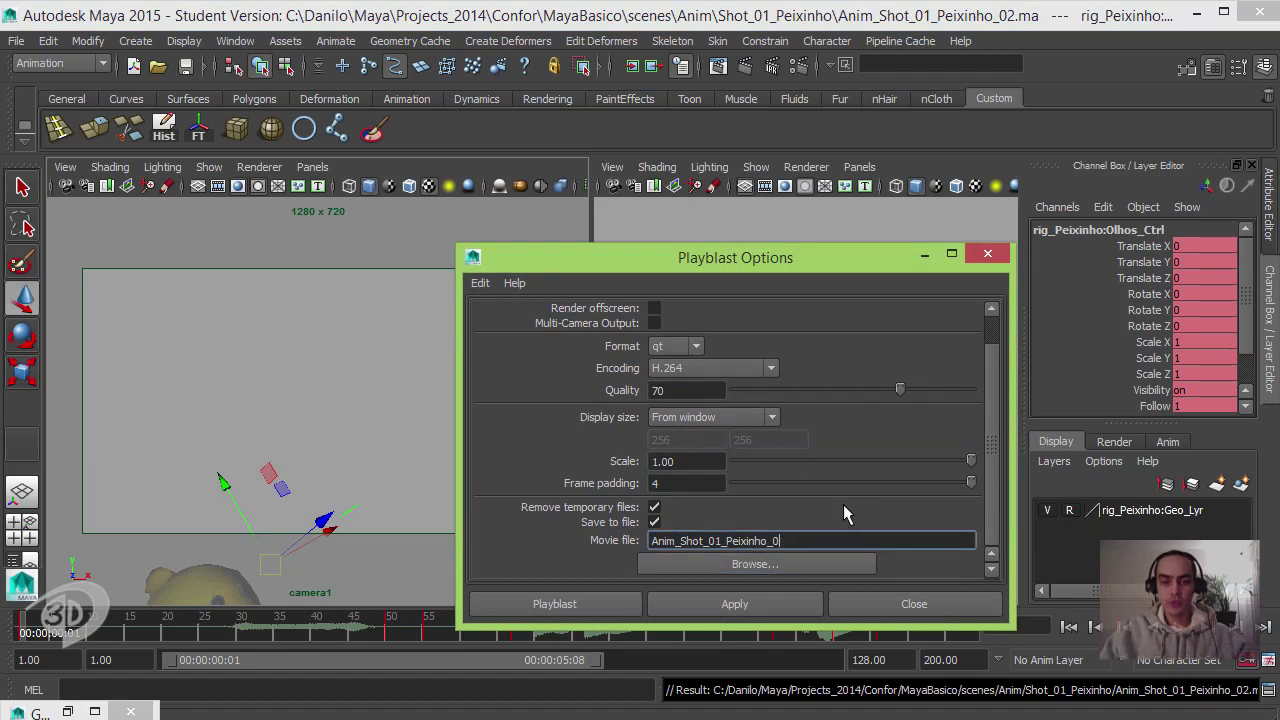
left_click(554, 603)
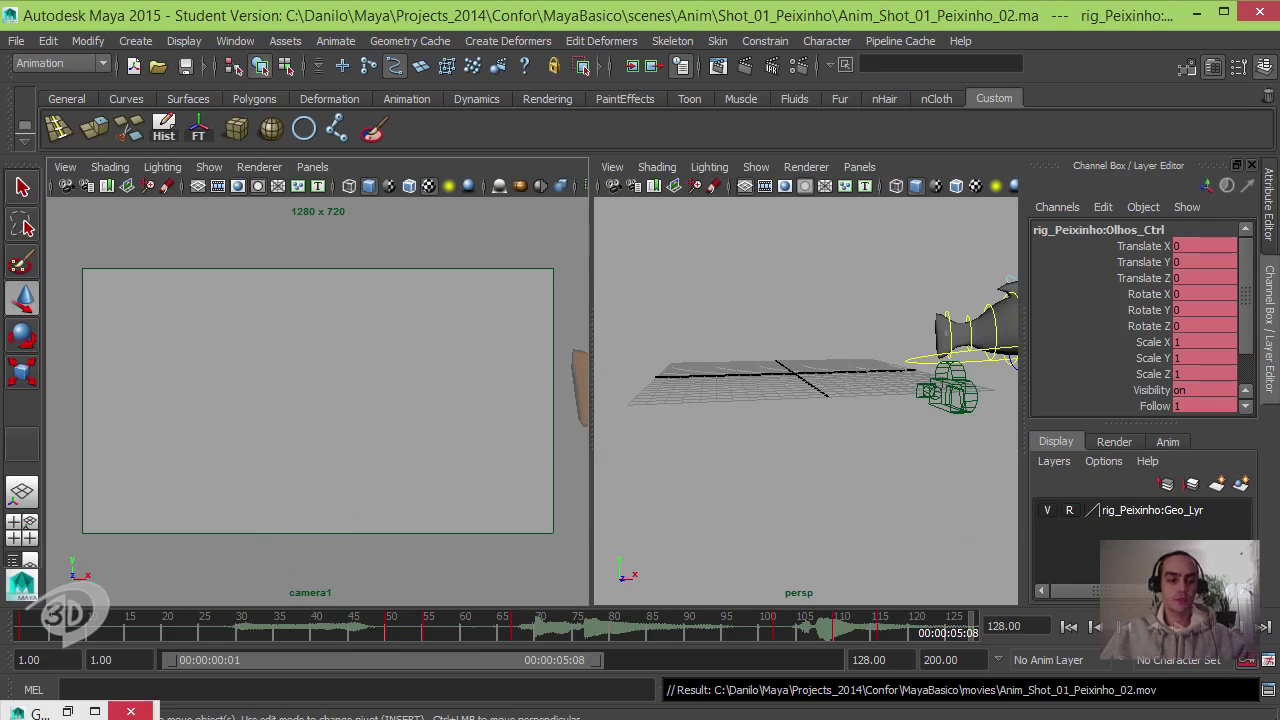
- Switch to a new File Explorer window and open the movies folder of the Projects_2014\Confor\MayaBasico project on drive C
right_click(84, 712)
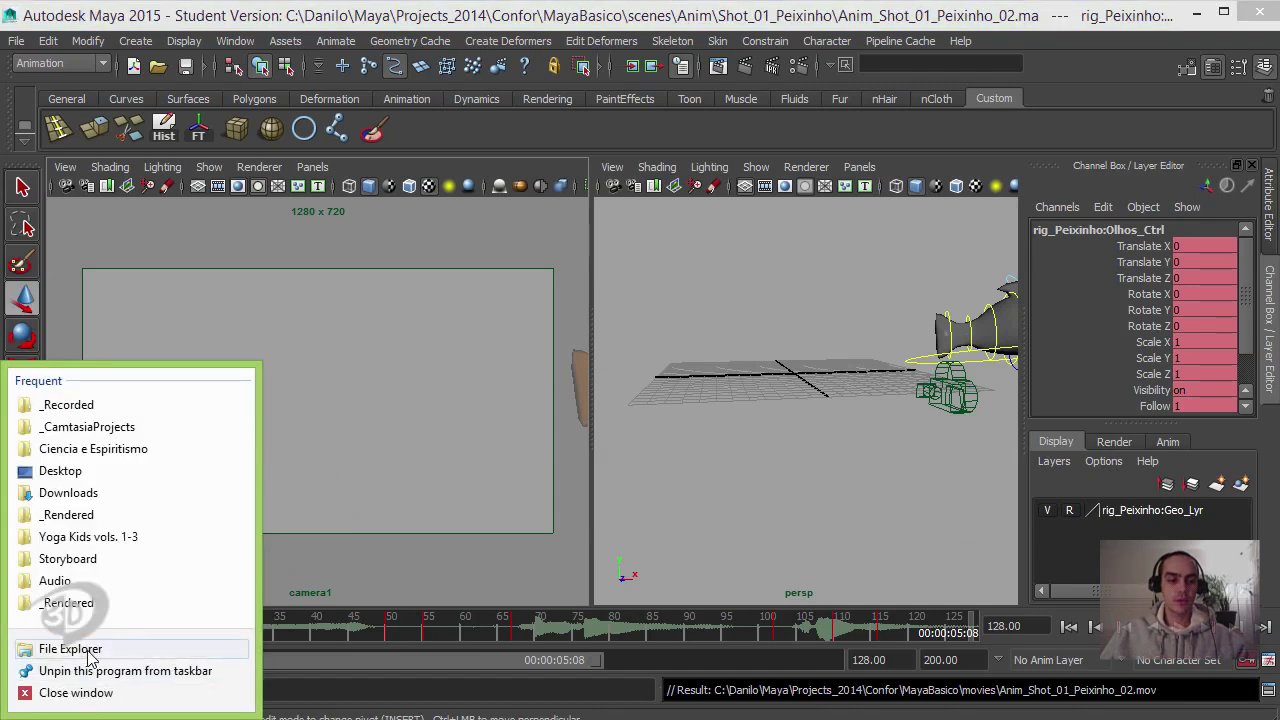
left_click(90, 651)
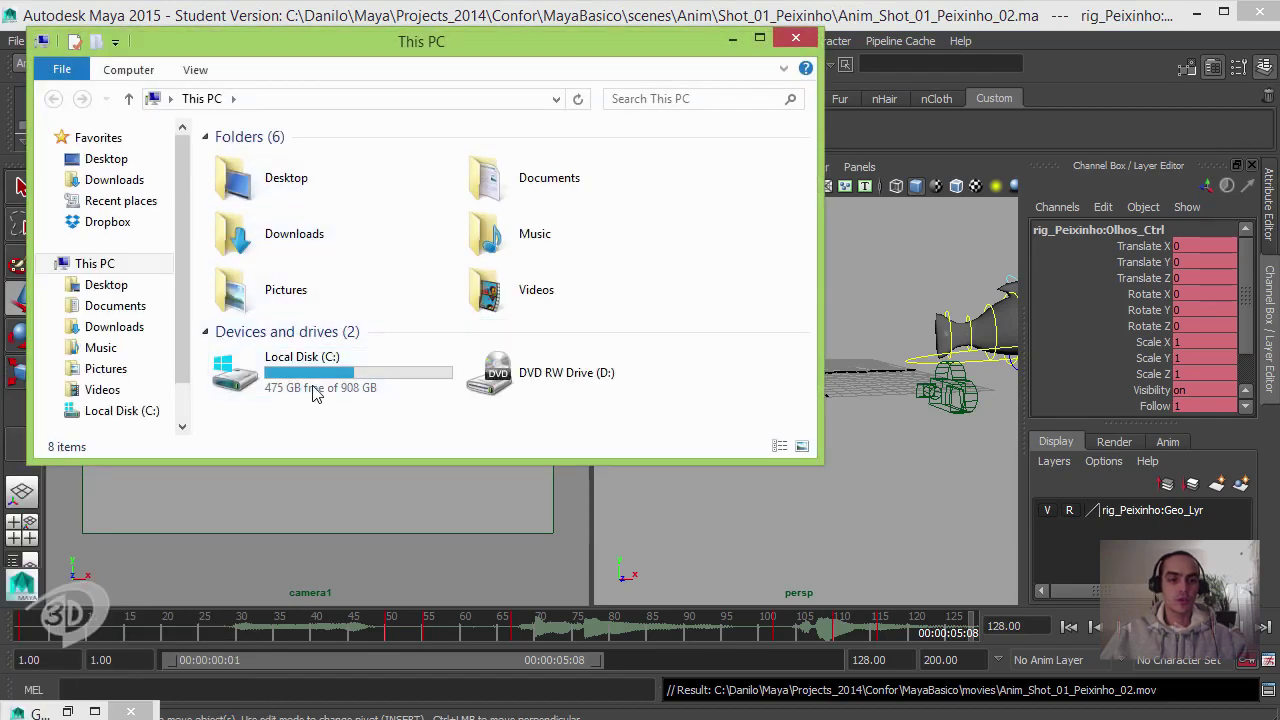
left_click(113, 420)
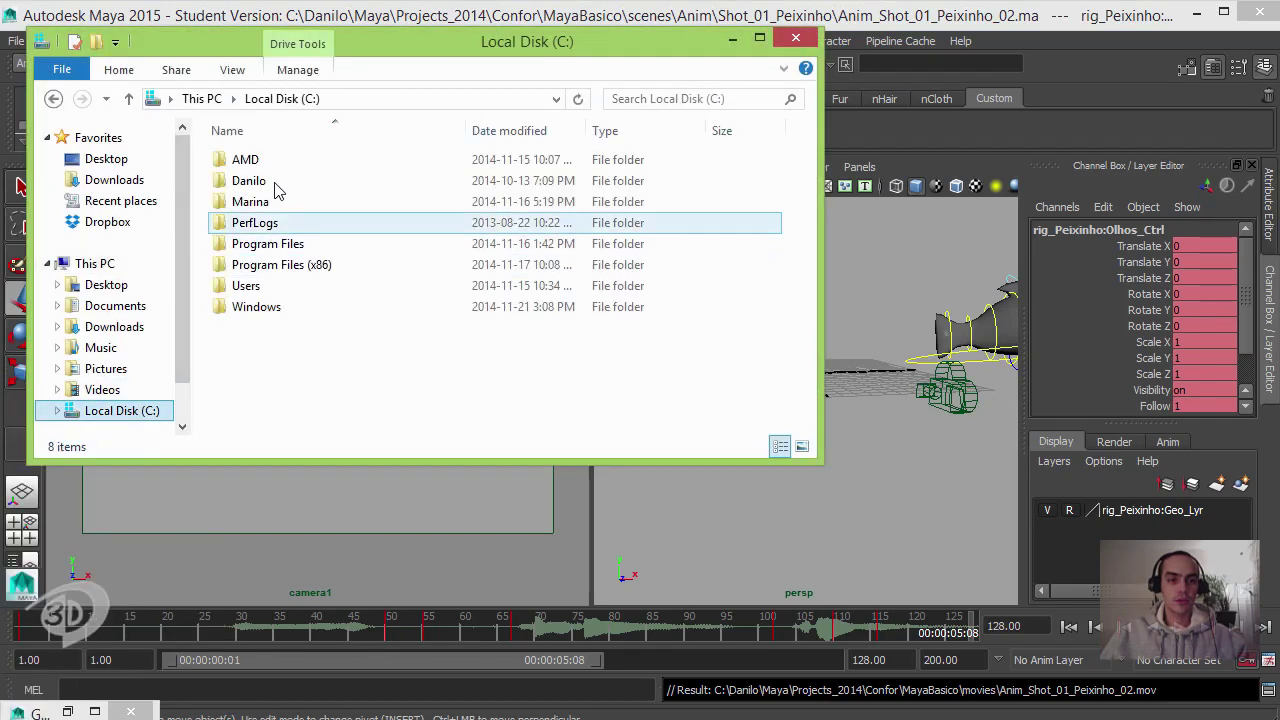
double_click(245, 176)
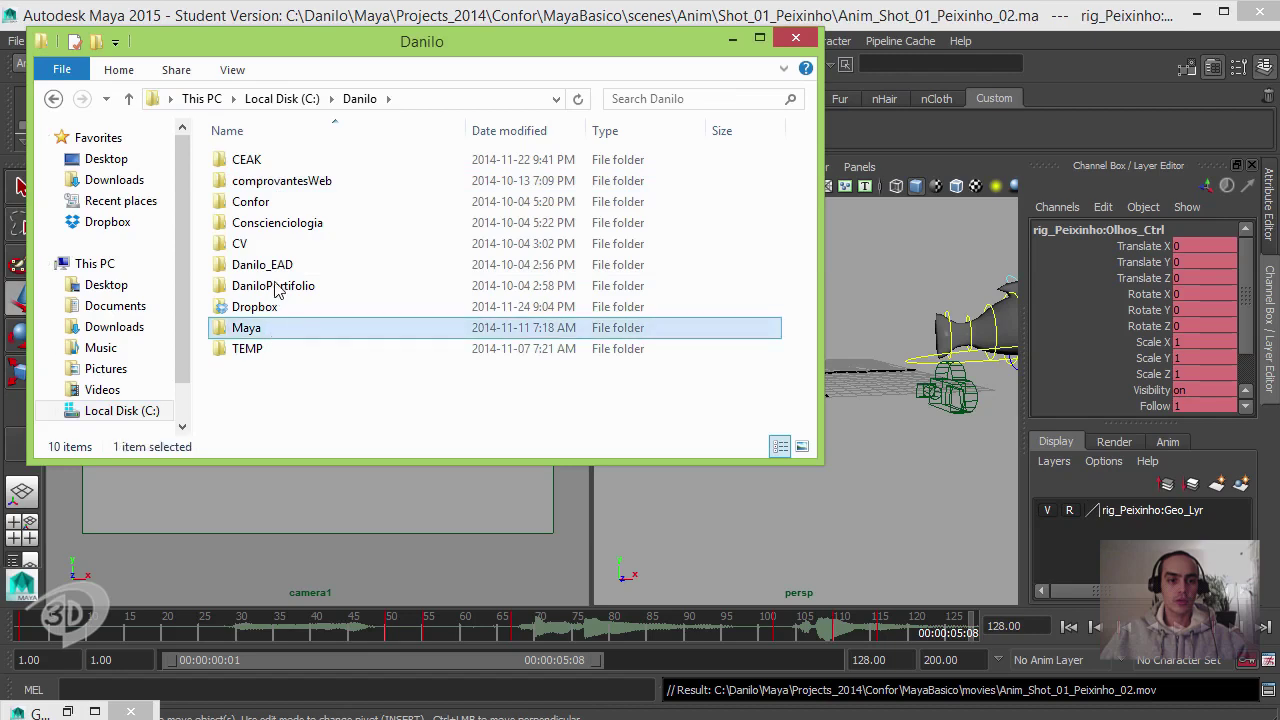
double_click(246, 330)
double_click(277, 183)
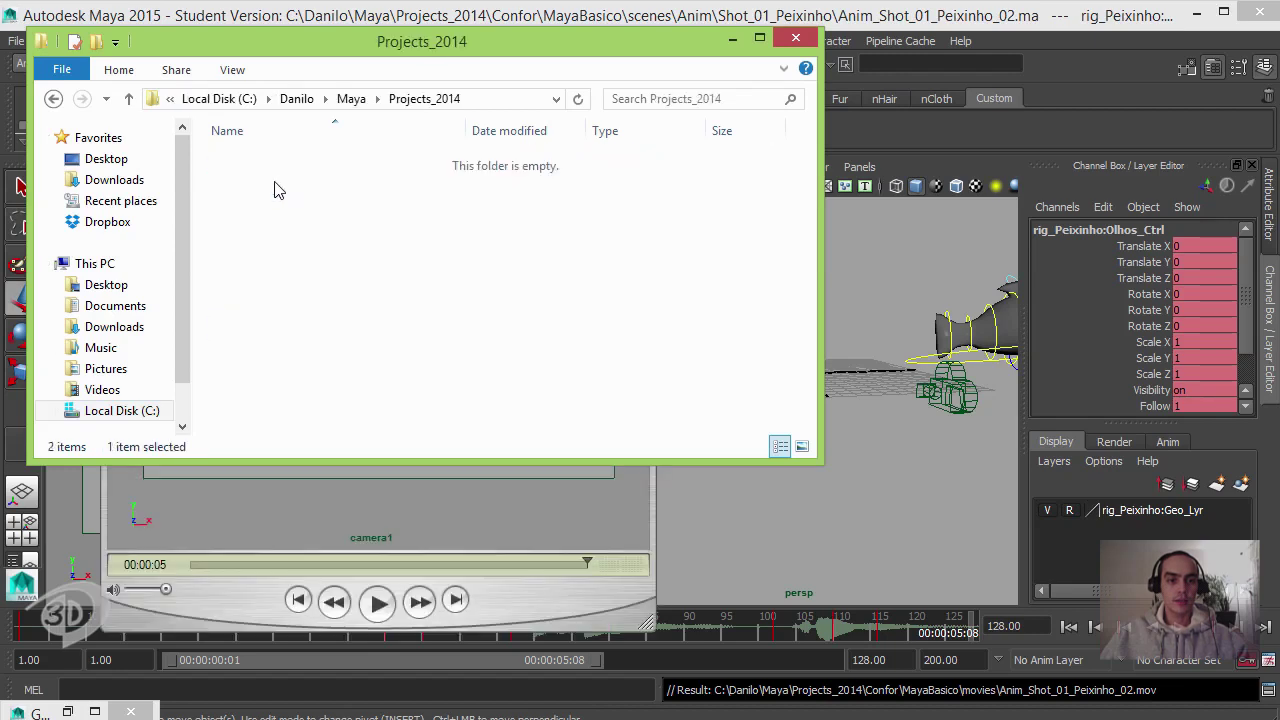
double_click(265, 182)
double_click(263, 162)
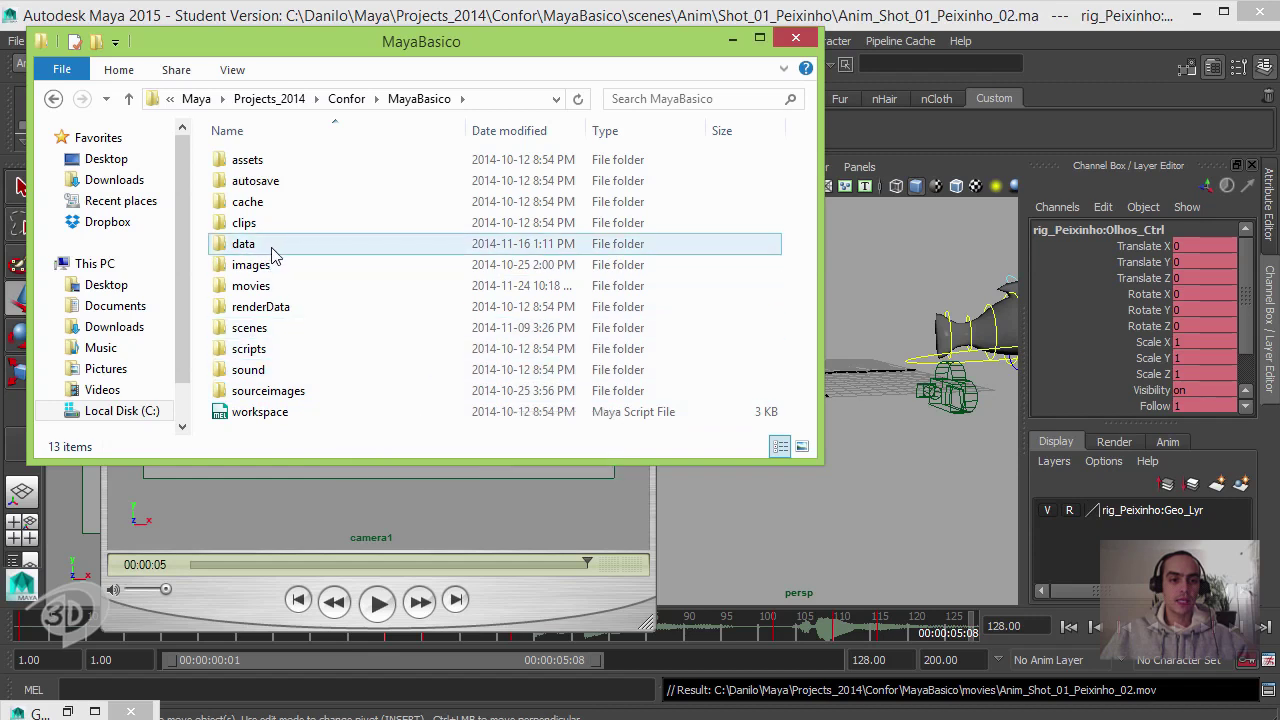
left_click(276, 287)
double_click(276, 287)
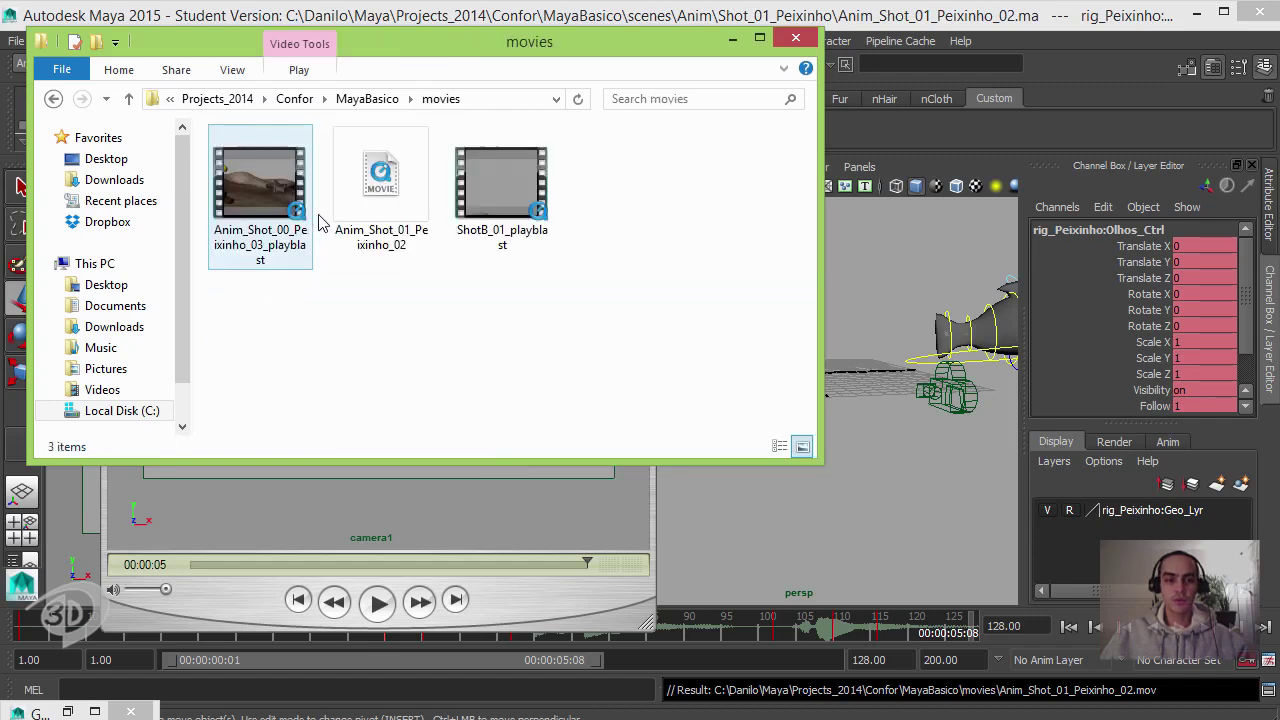
- Select the Anim_Shot_01_Peixinho_02 movie file, play the playblast in the movie player, and rewind it to the start
left_click(394, 180)
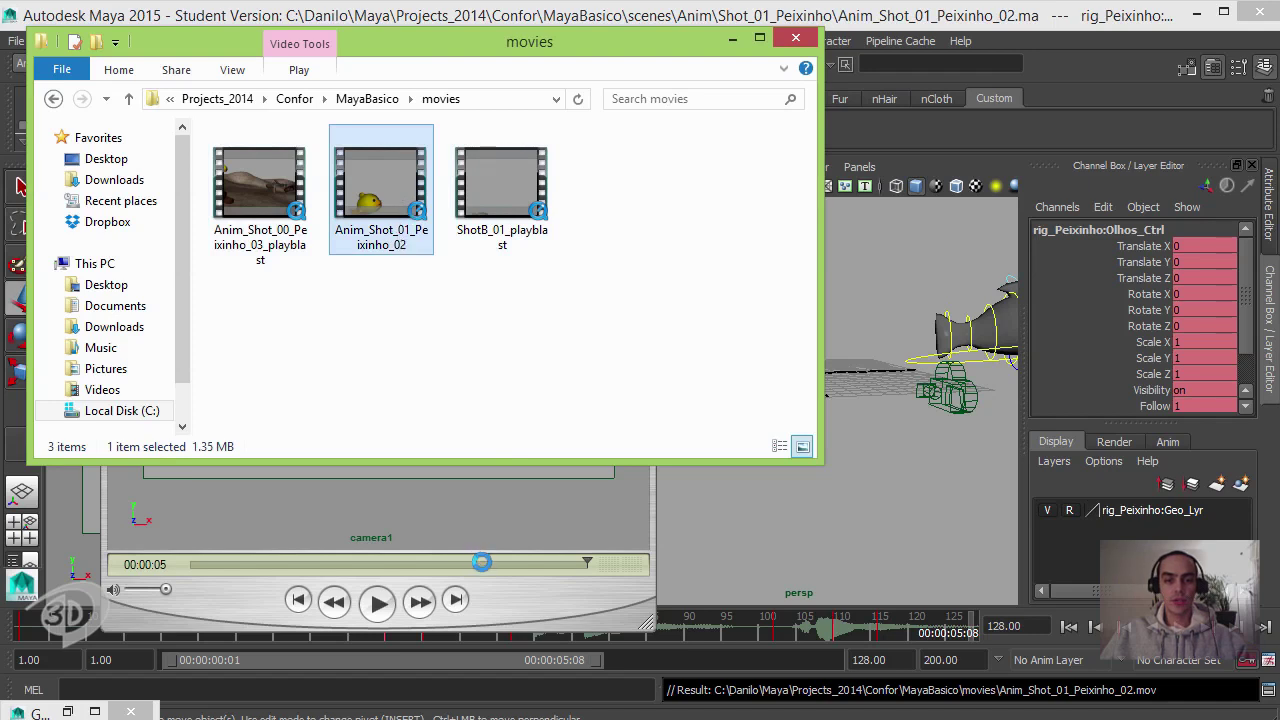
left_click(455, 601)
left_click(378, 603)
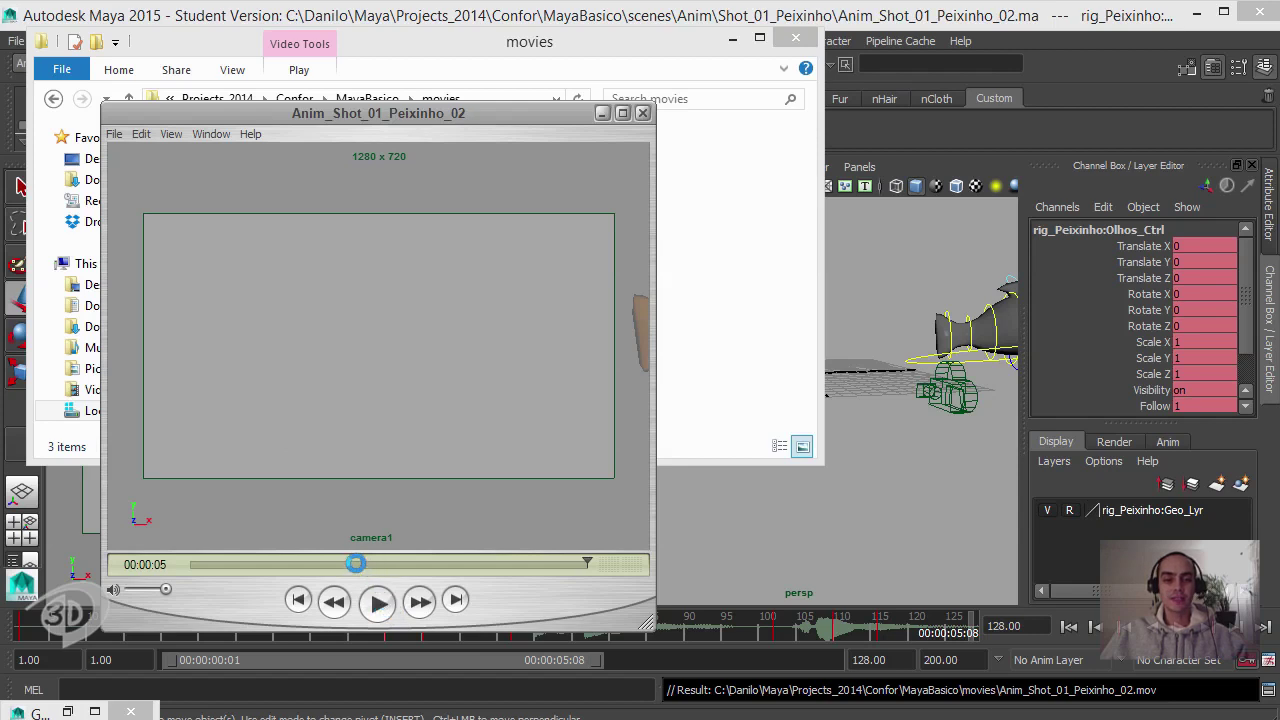
left_click_drag(350, 567, 131, 567)
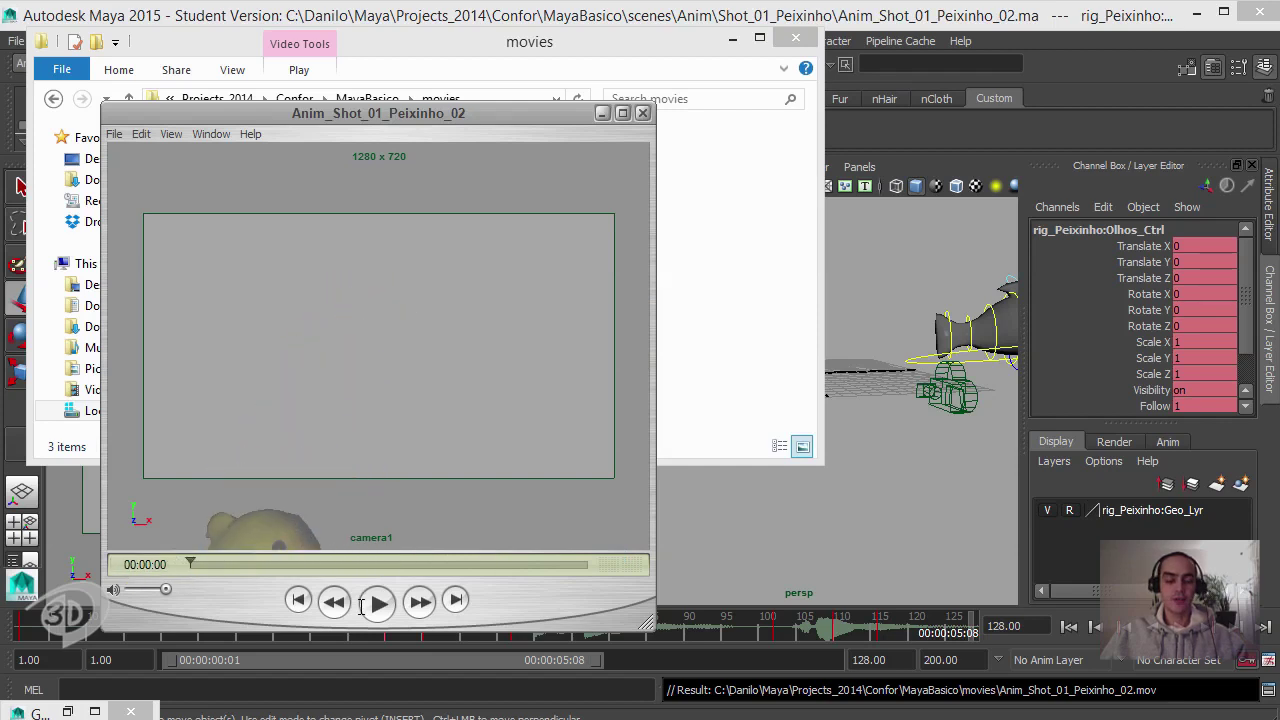